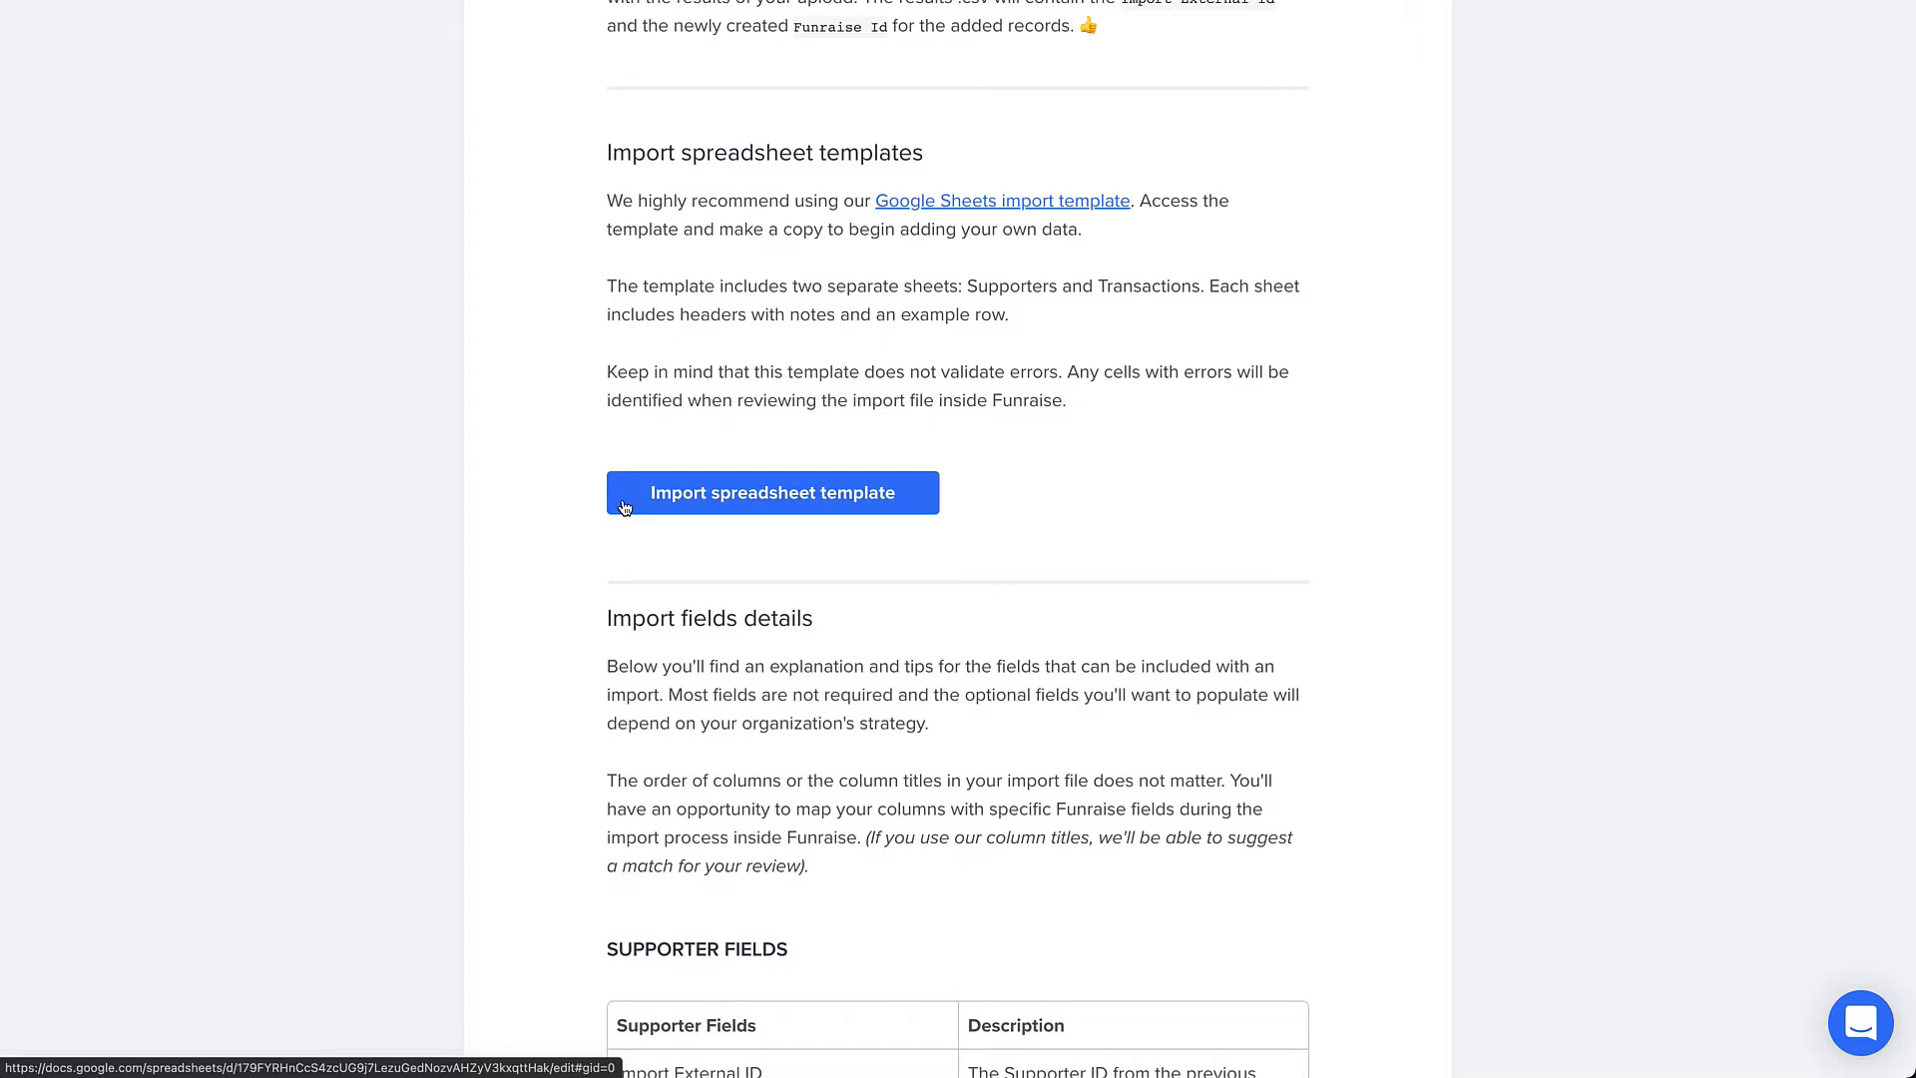
# Open the Funraise Import Template in Google Sheets and view its Transactions sheet
pyautogui.click(624, 505)
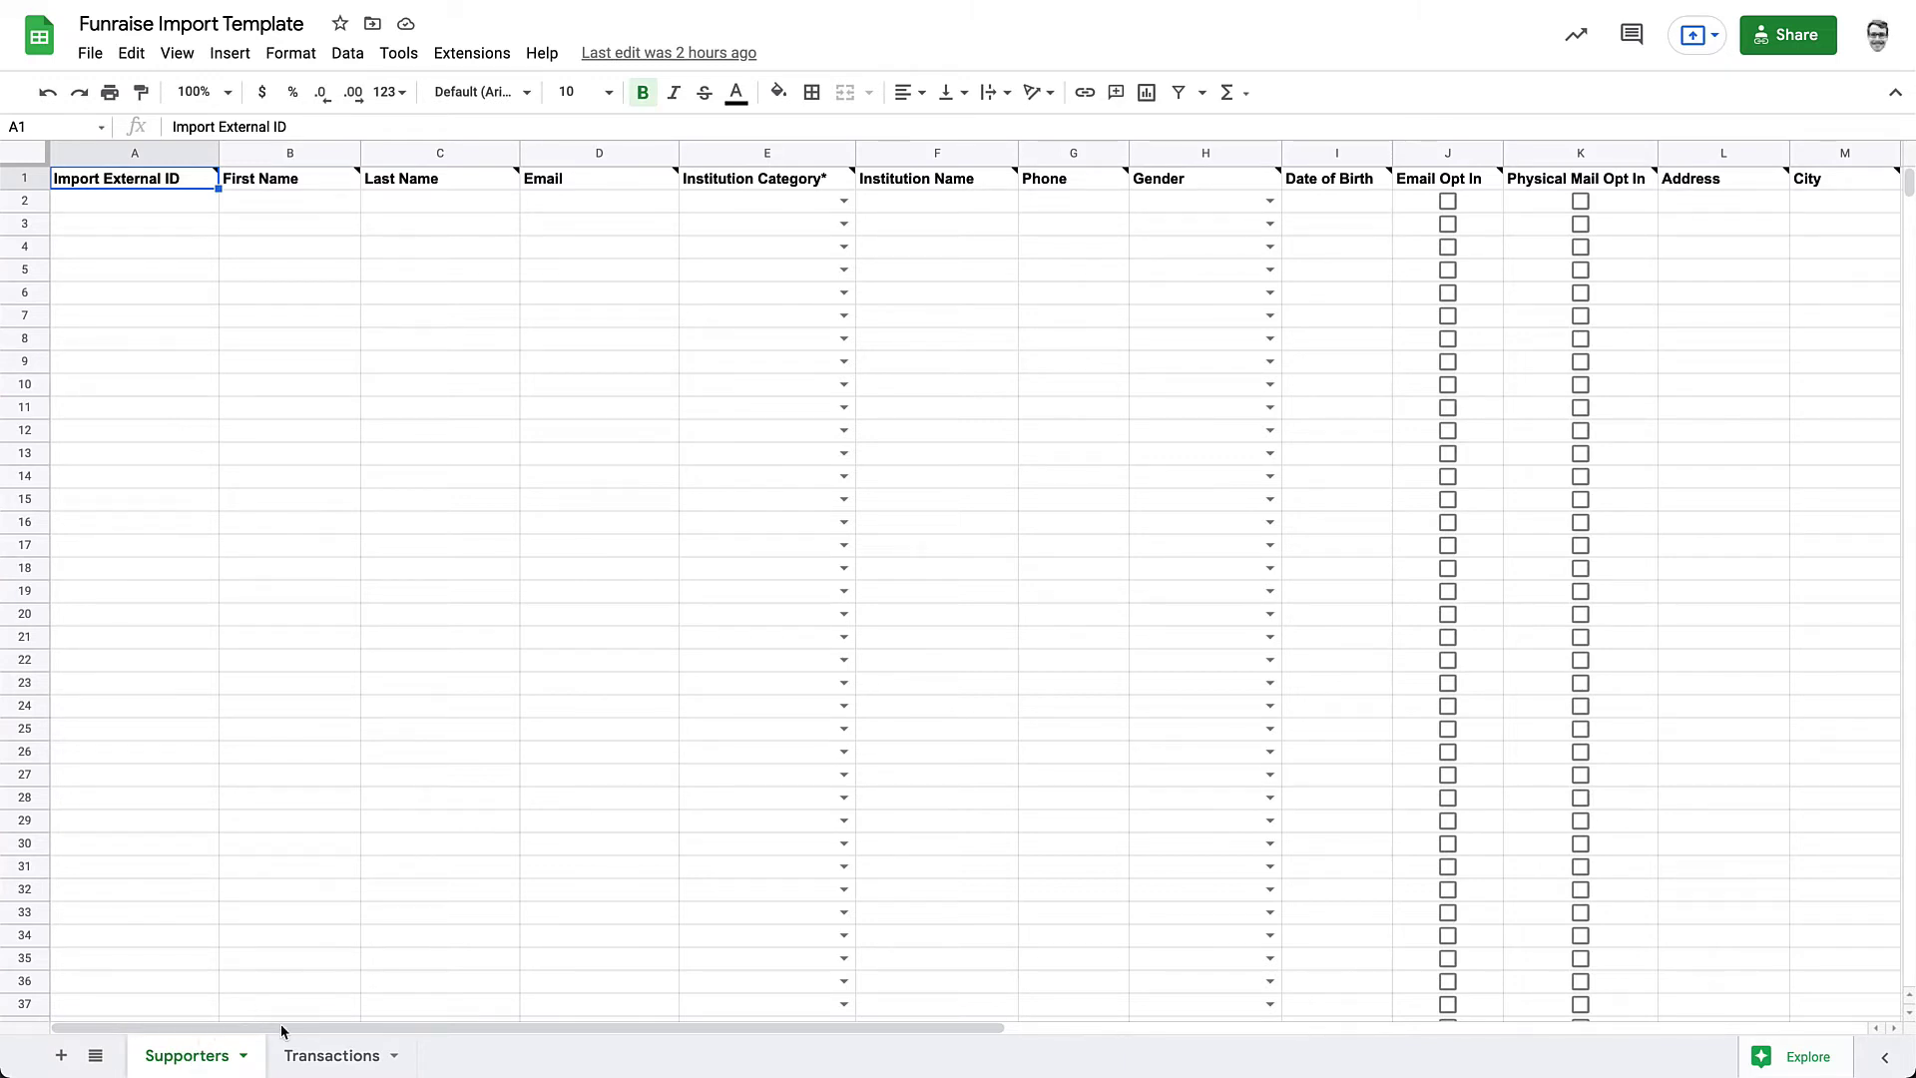
pyautogui.click(307, 1061)
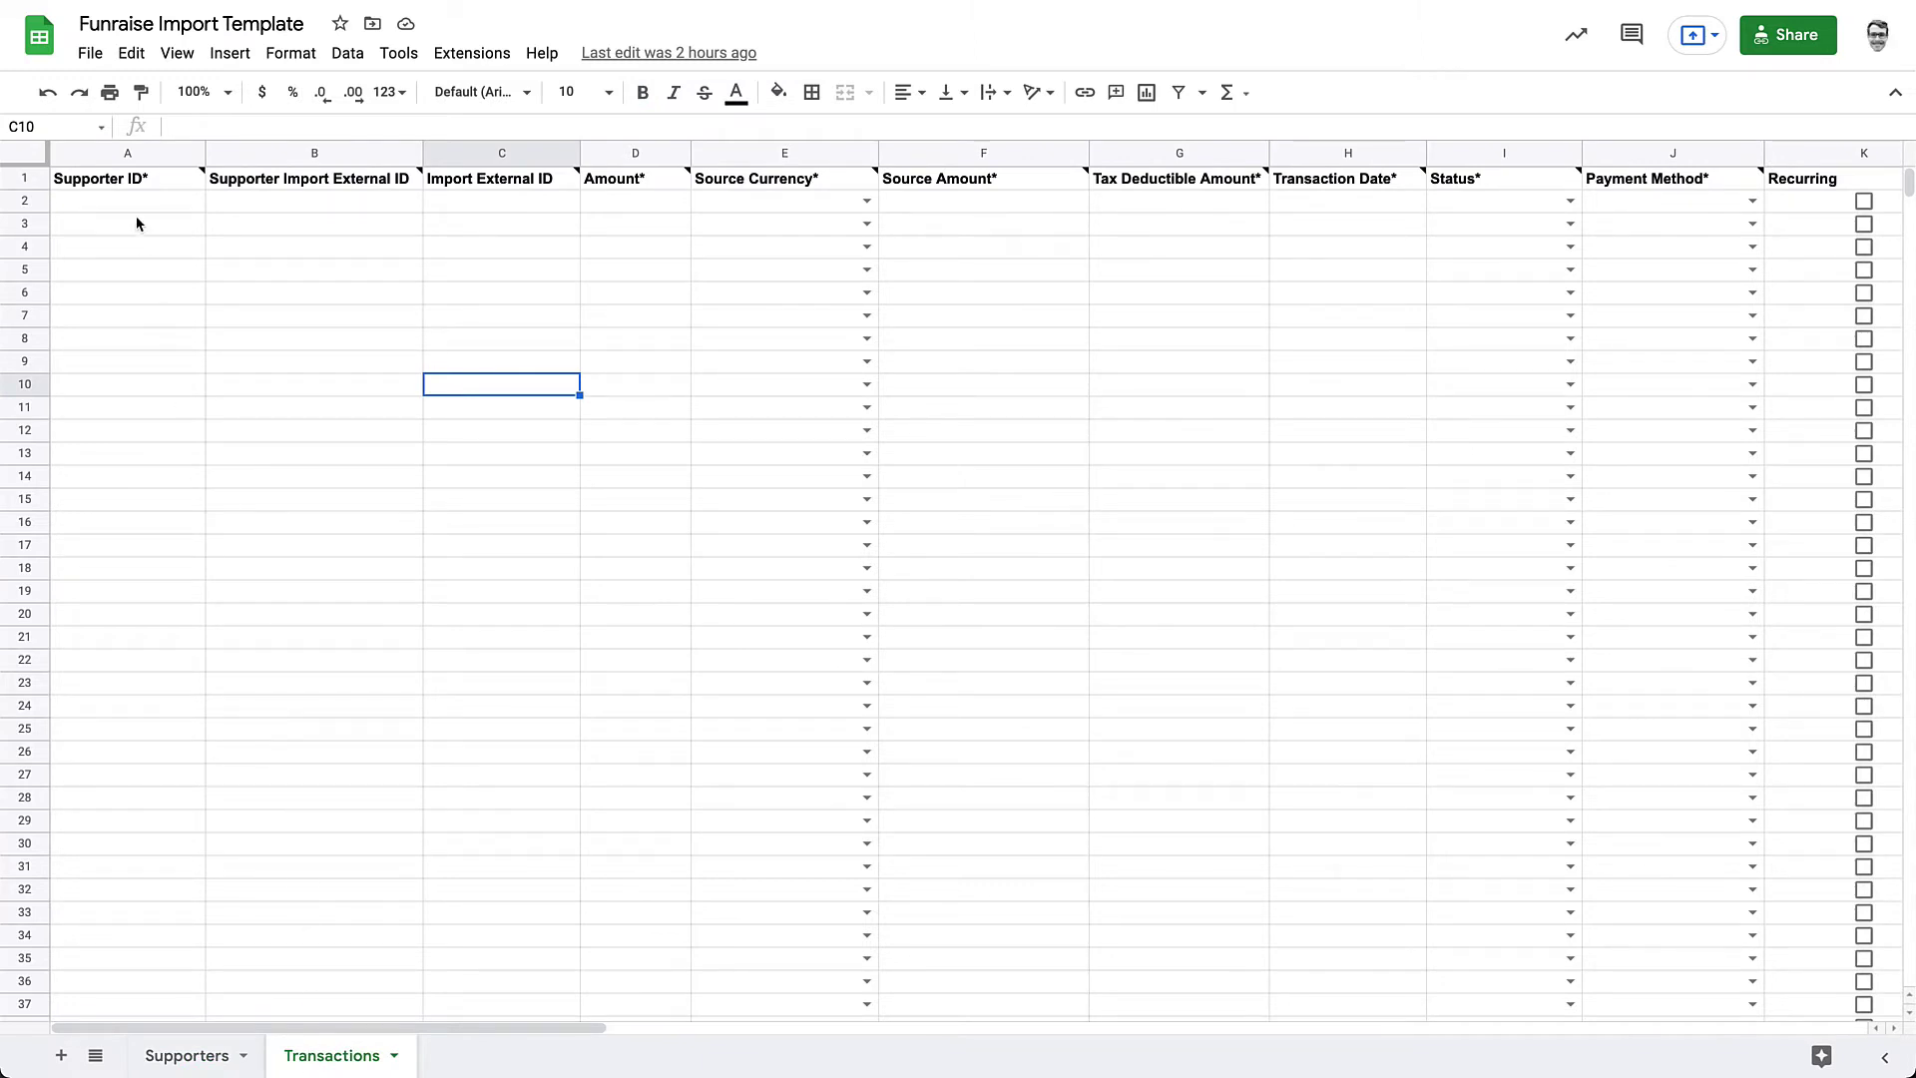
pyautogui.moveTo(131, 188)
# Scroll through the Supporter Fields and Transactions Fields descriptions in the Help Center
pyautogui.scroll(-10, 211, 437)
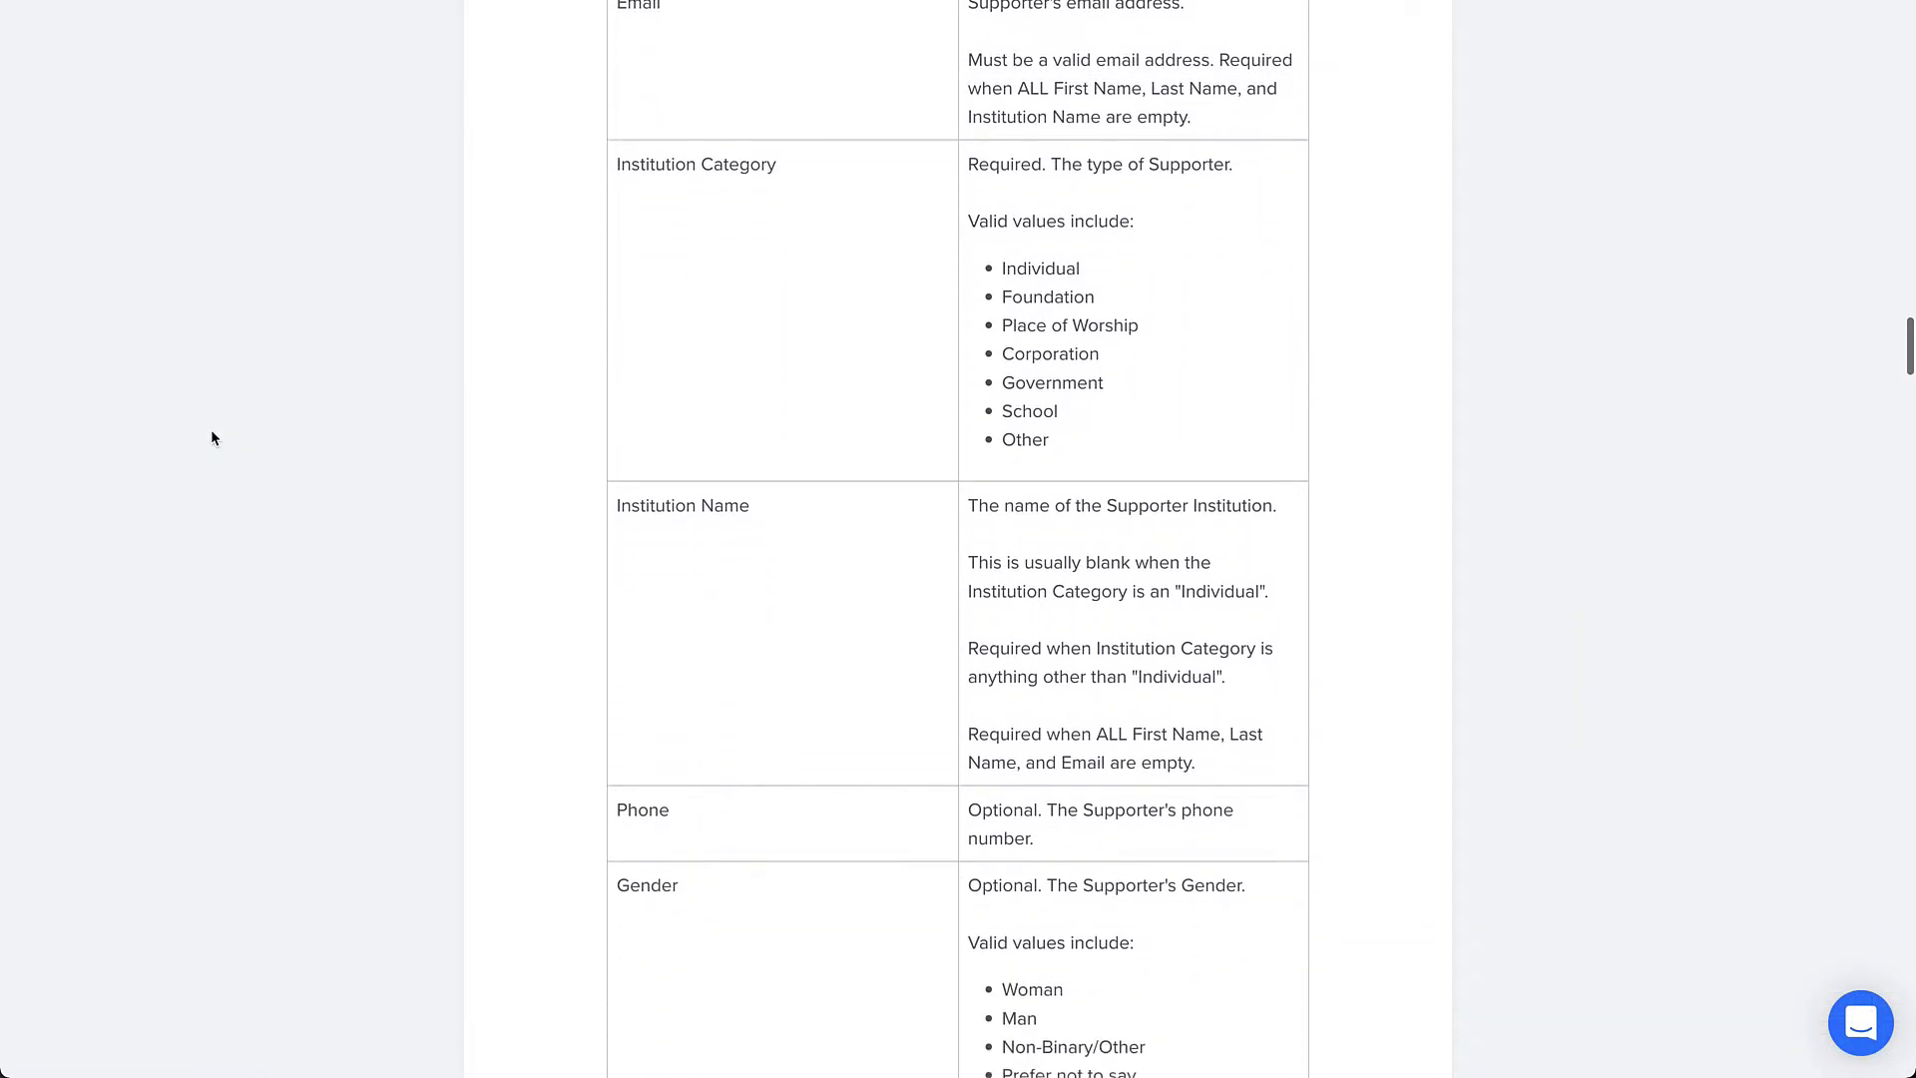
pyautogui.scroll(-10, 212, 437)
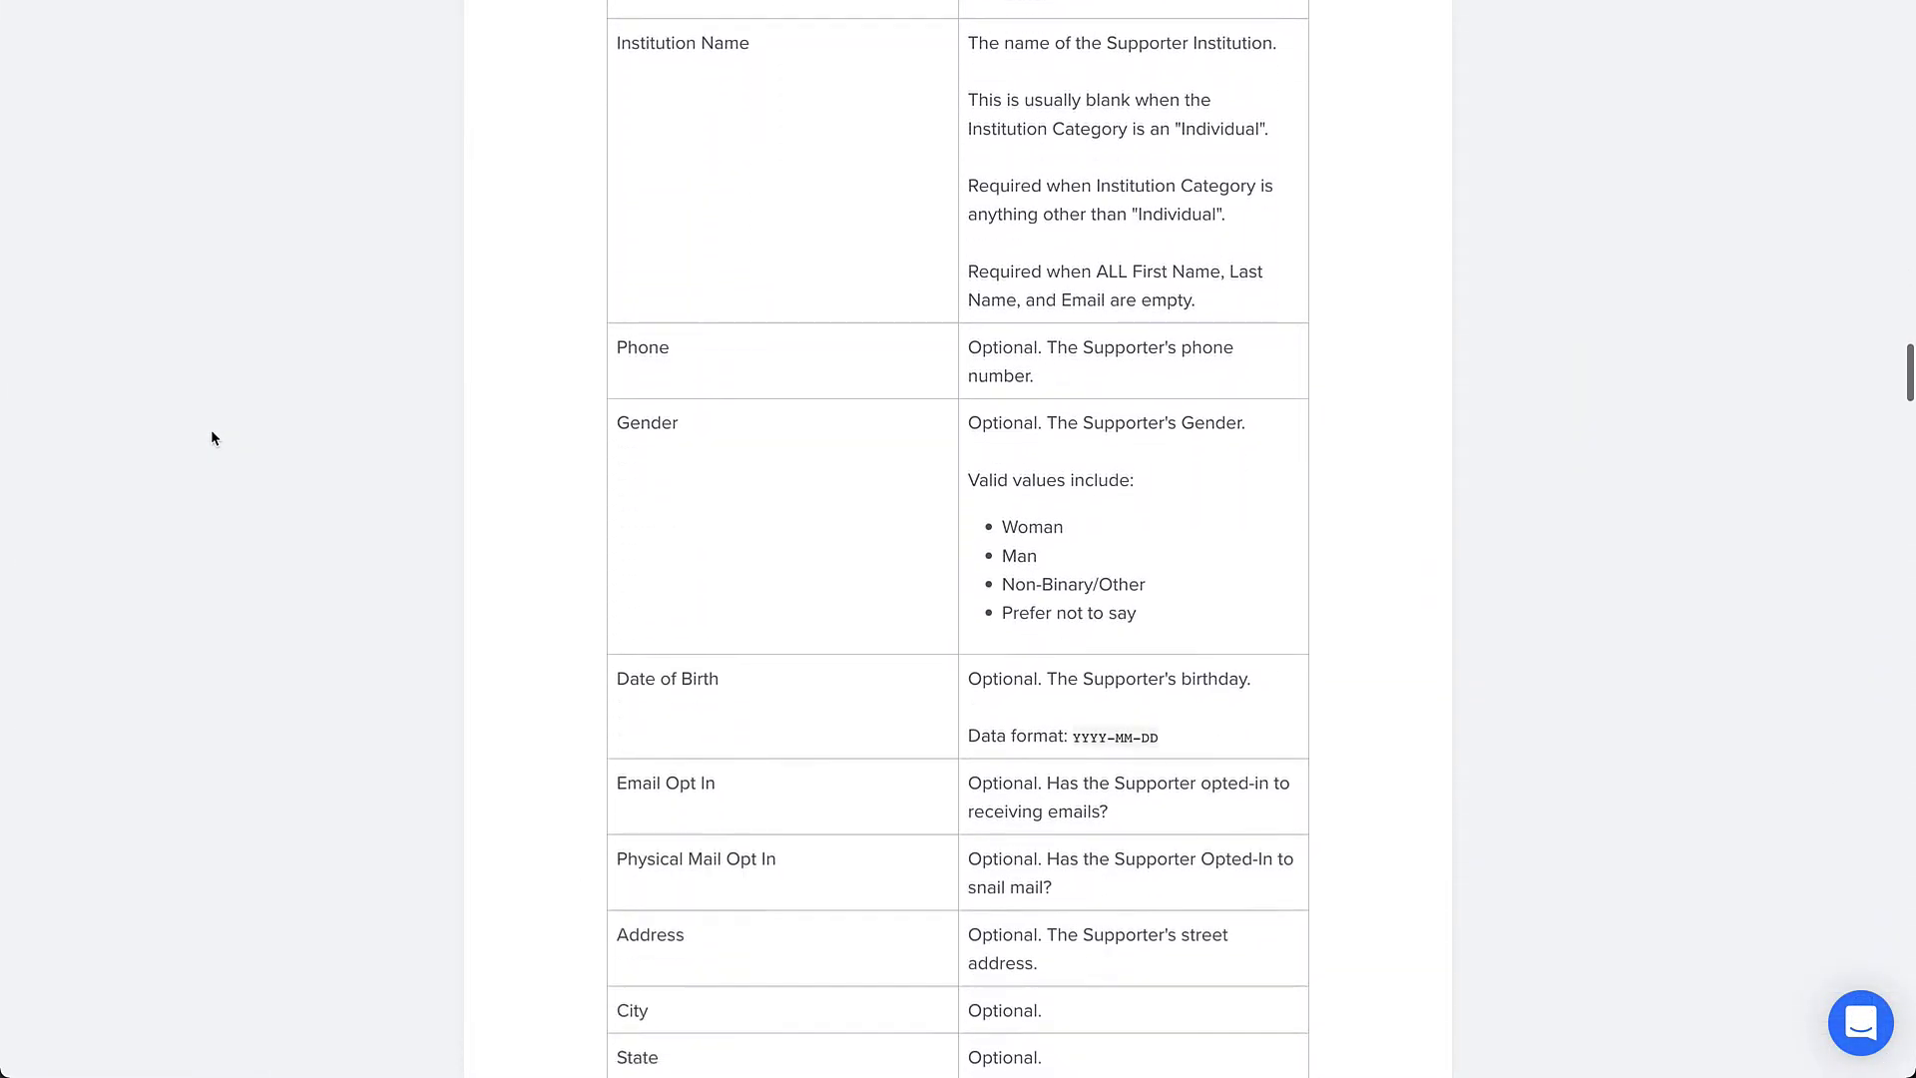
pyautogui.scroll(-10, 212, 438)
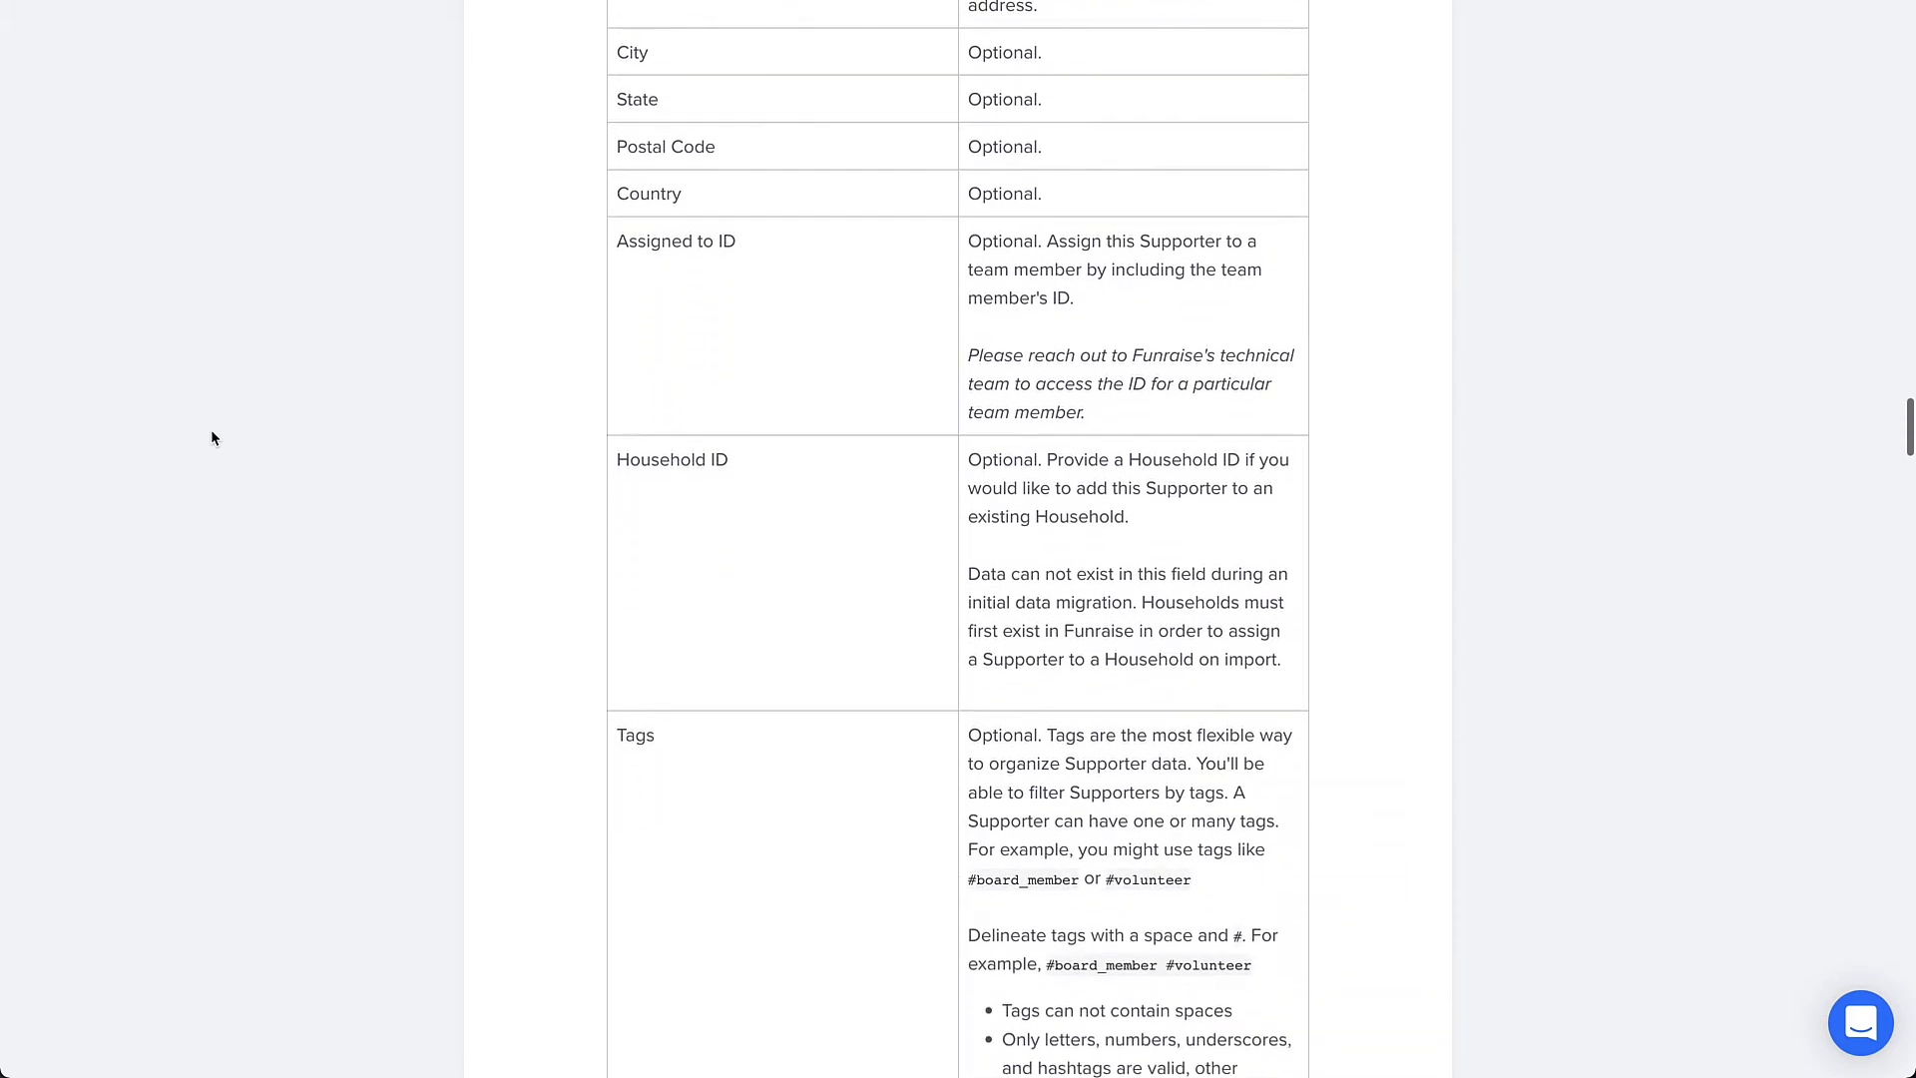
pyautogui.scroll(-10, 212, 437)
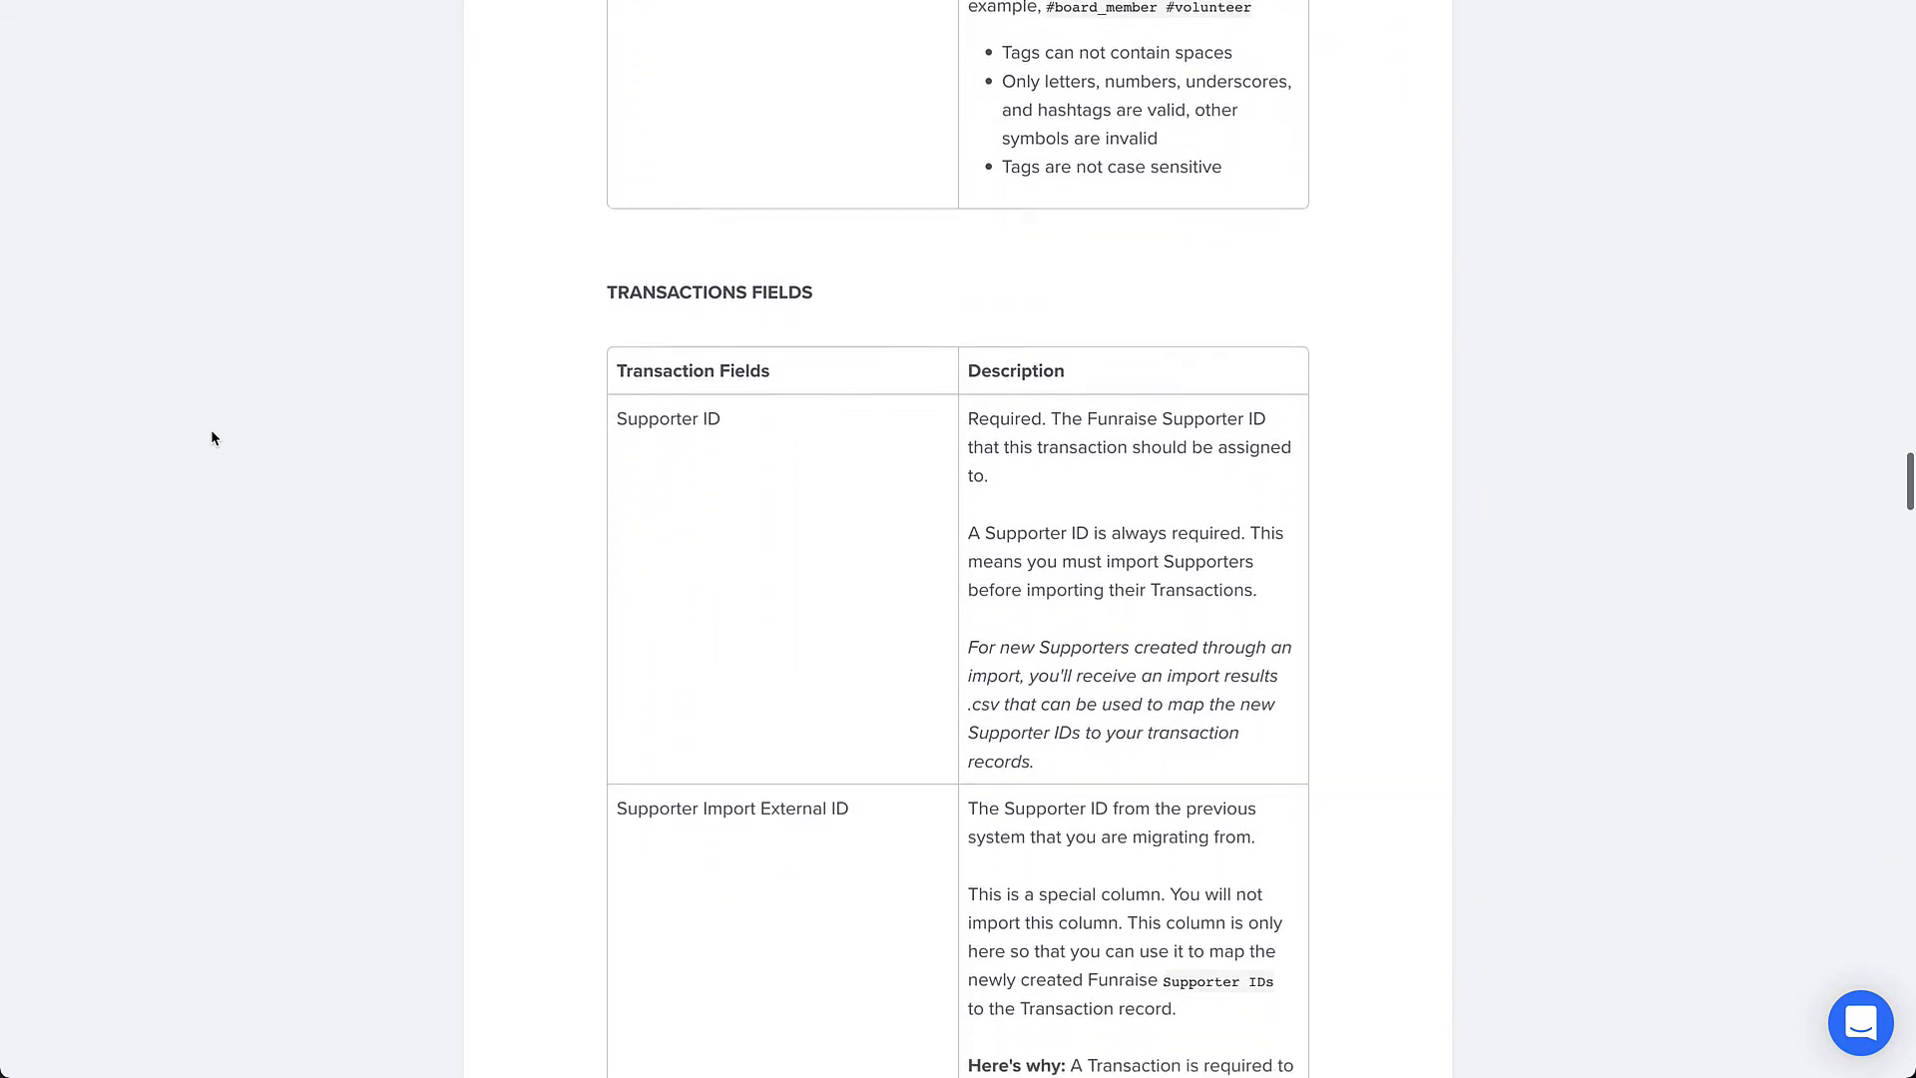
pyautogui.scroll(-10, 212, 437)
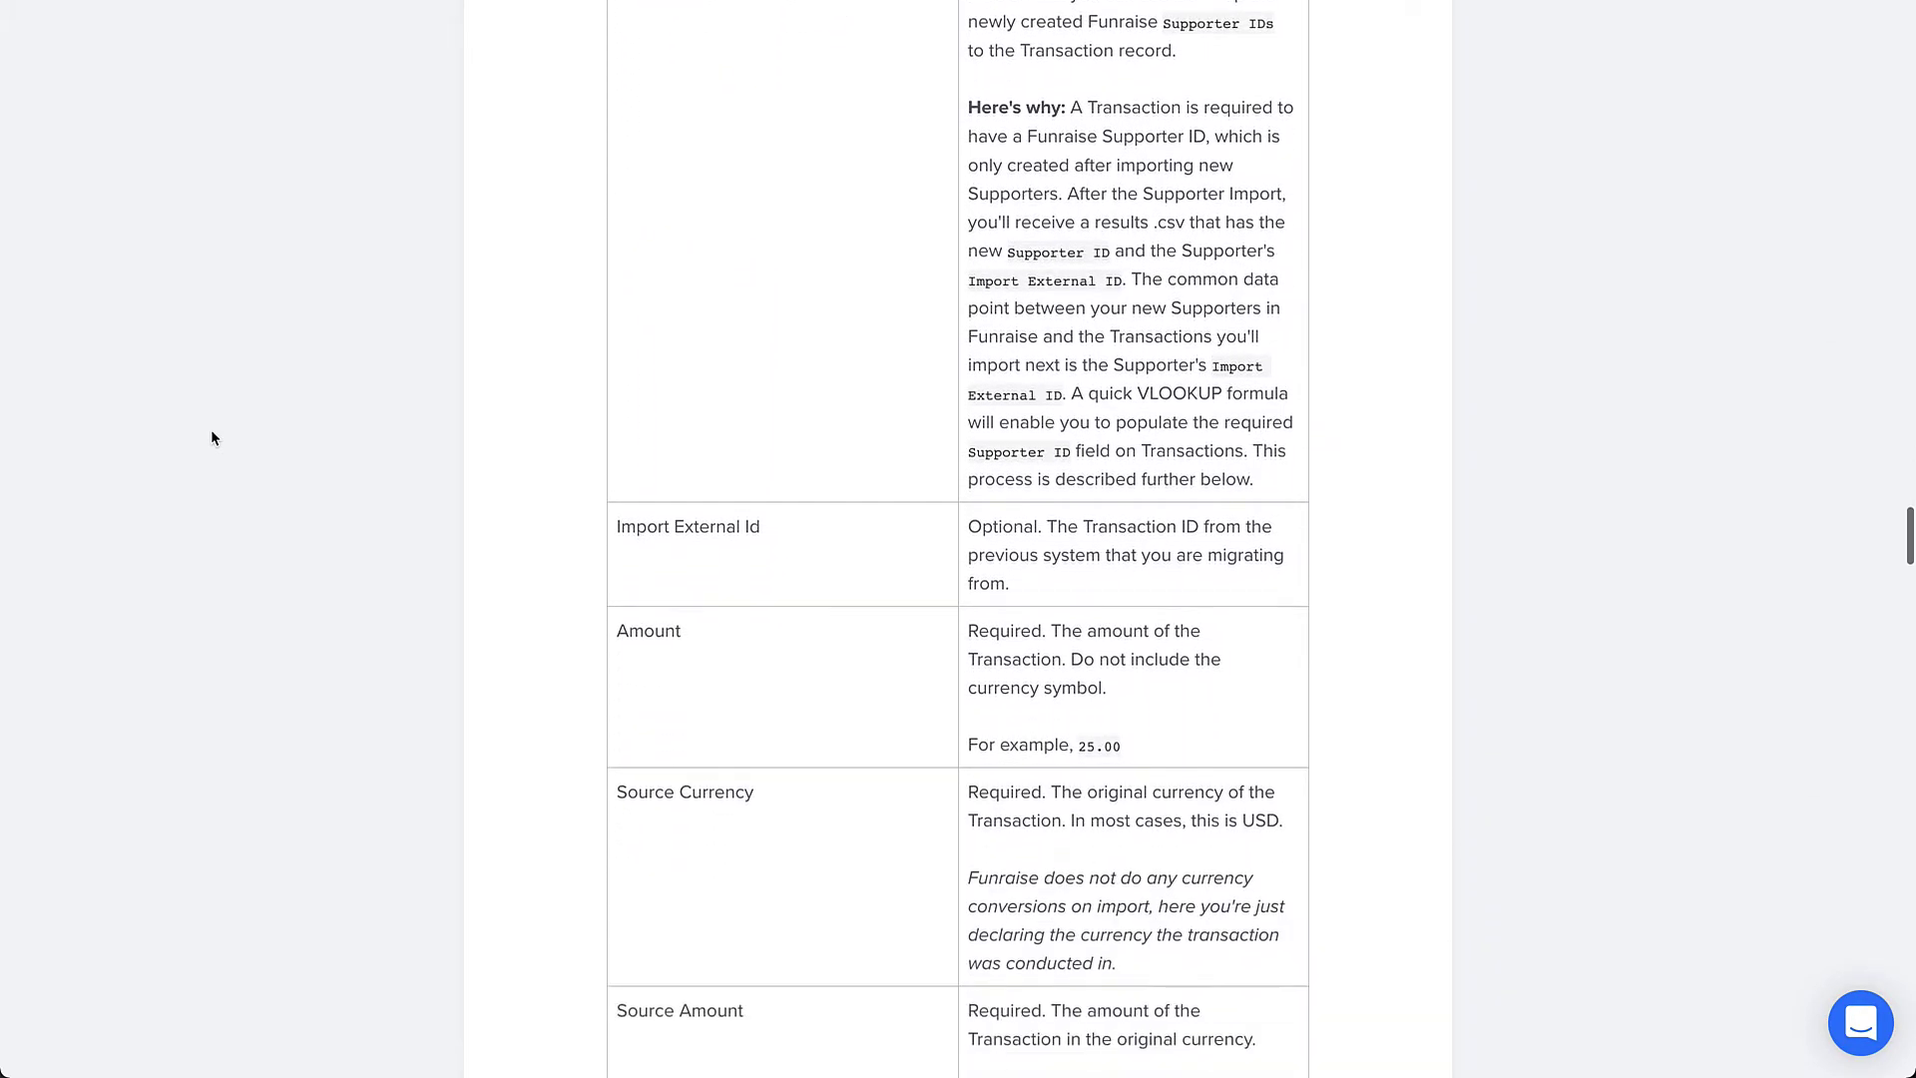
pyautogui.scroll(-10, 212, 438)
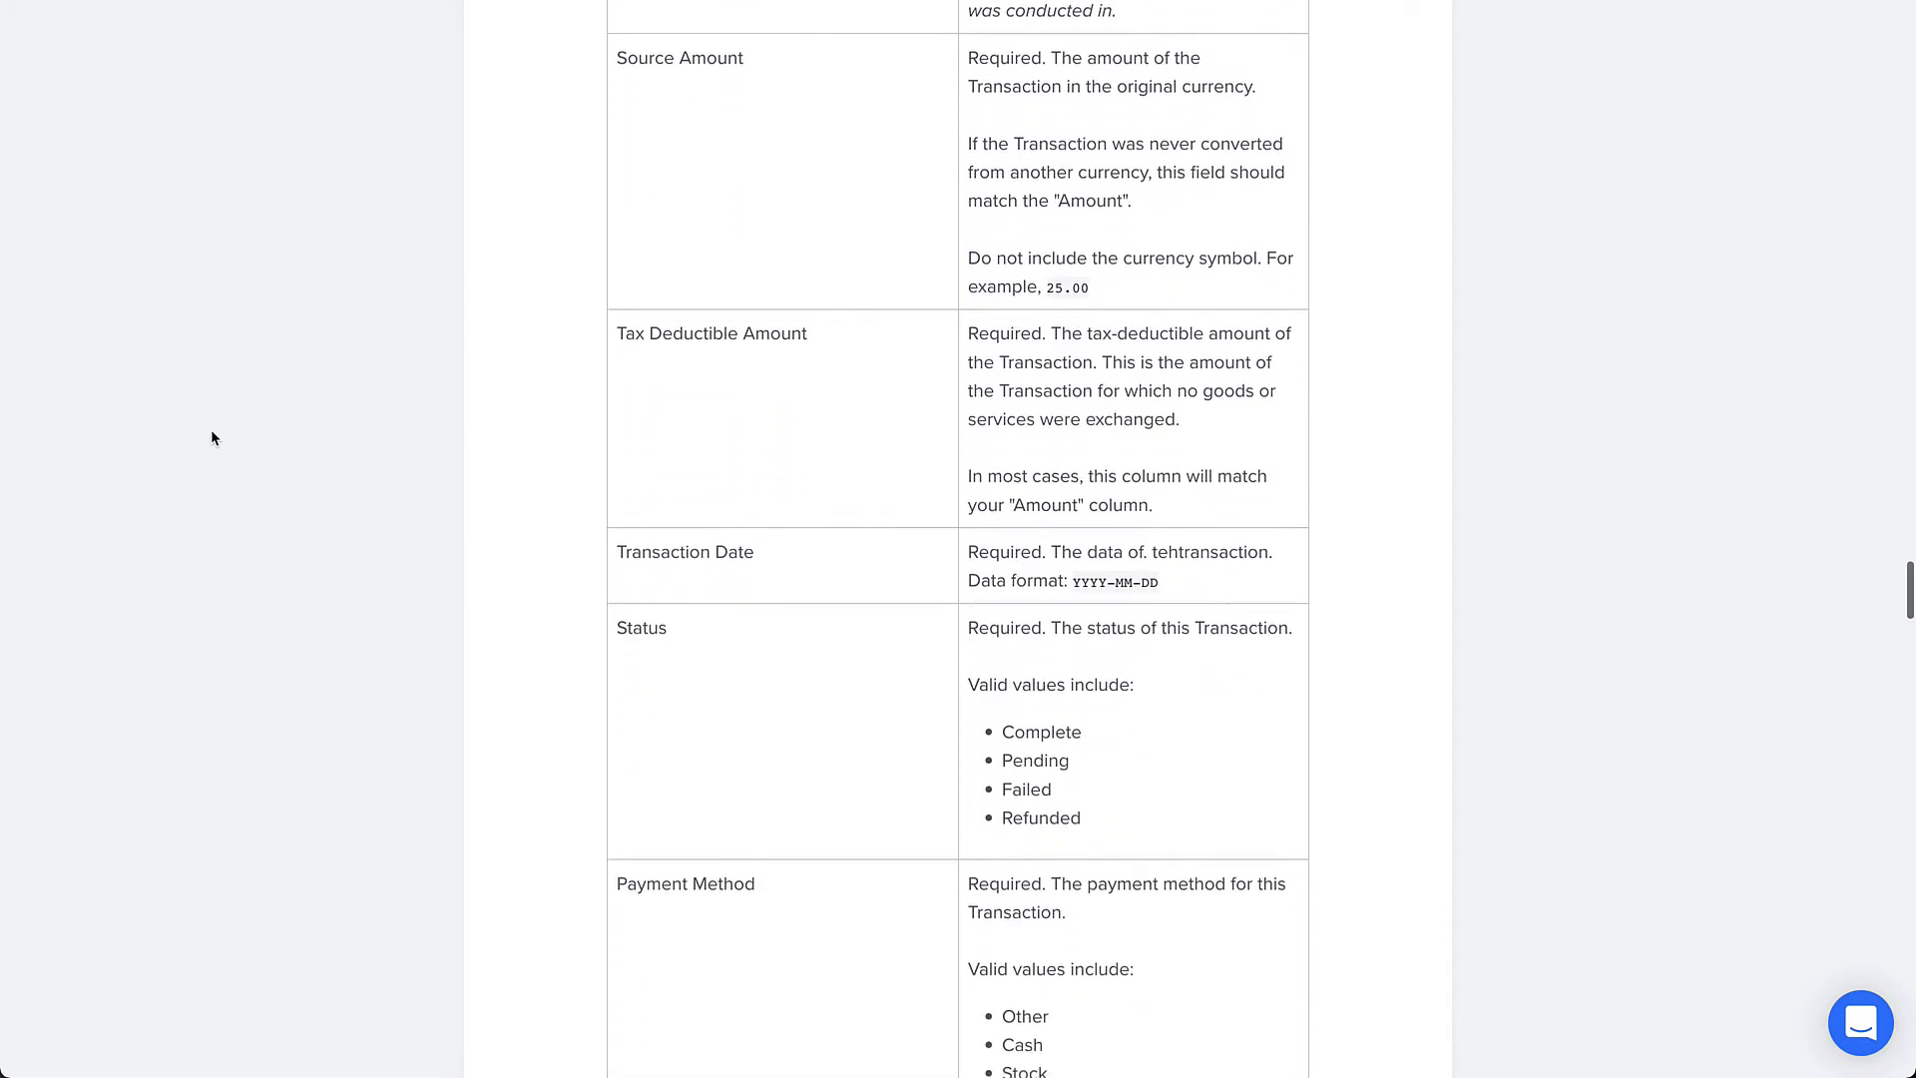
pyautogui.scroll(-1, 212, 438)
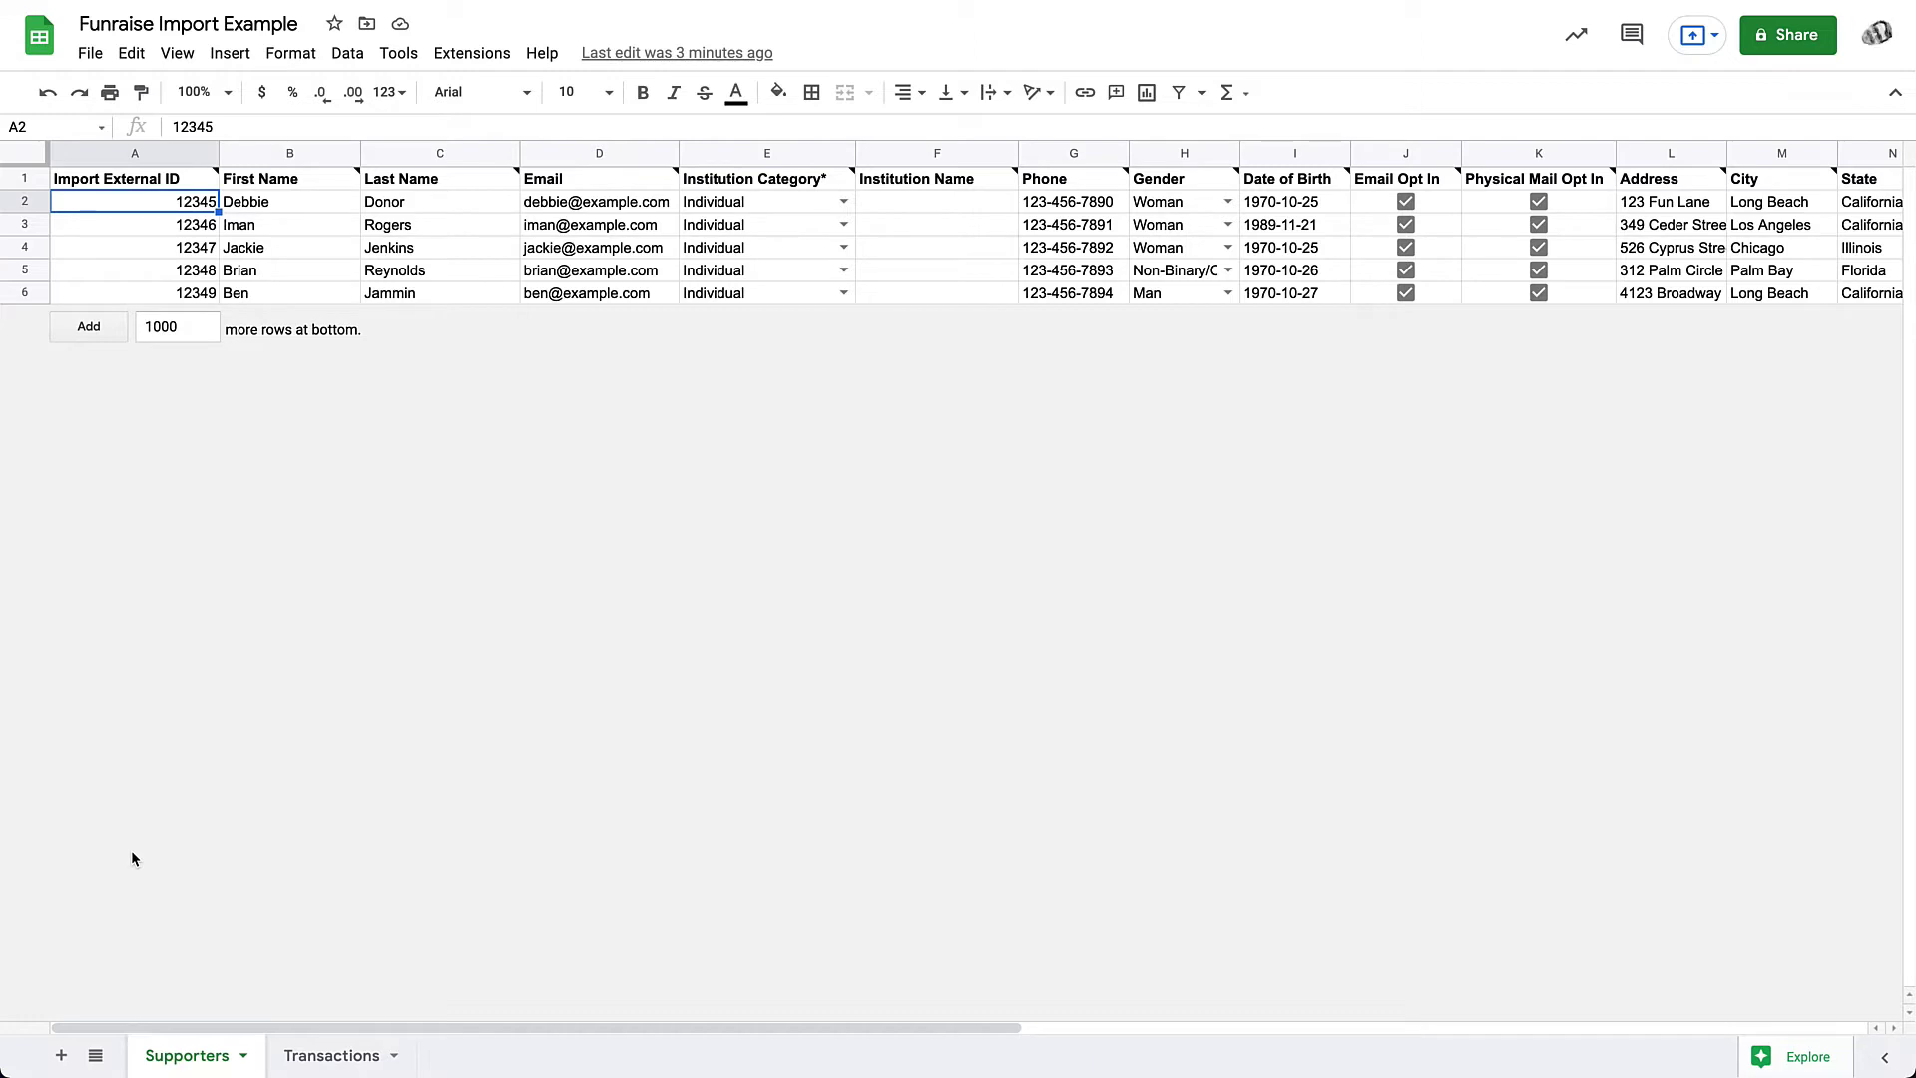
pyautogui.click(325, 1063)
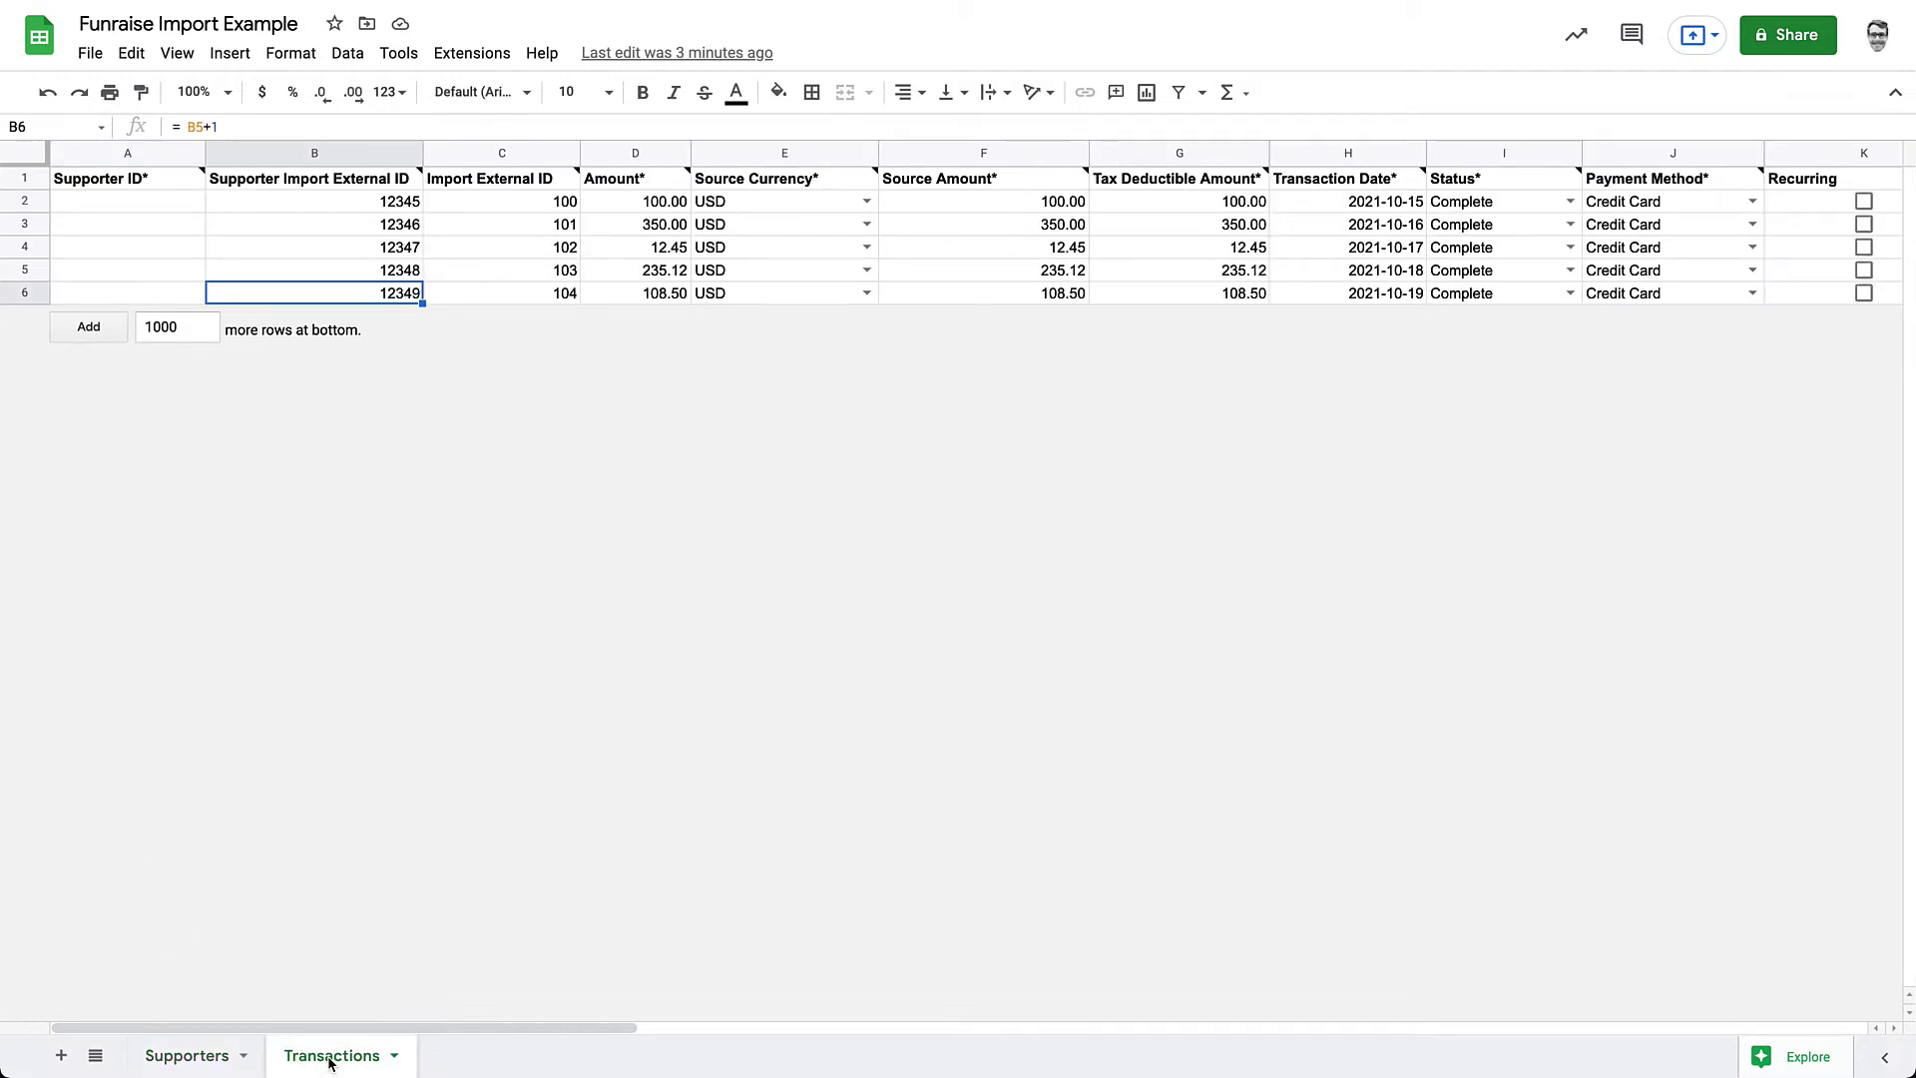
pyautogui.hscroll(10, 1340, 808)
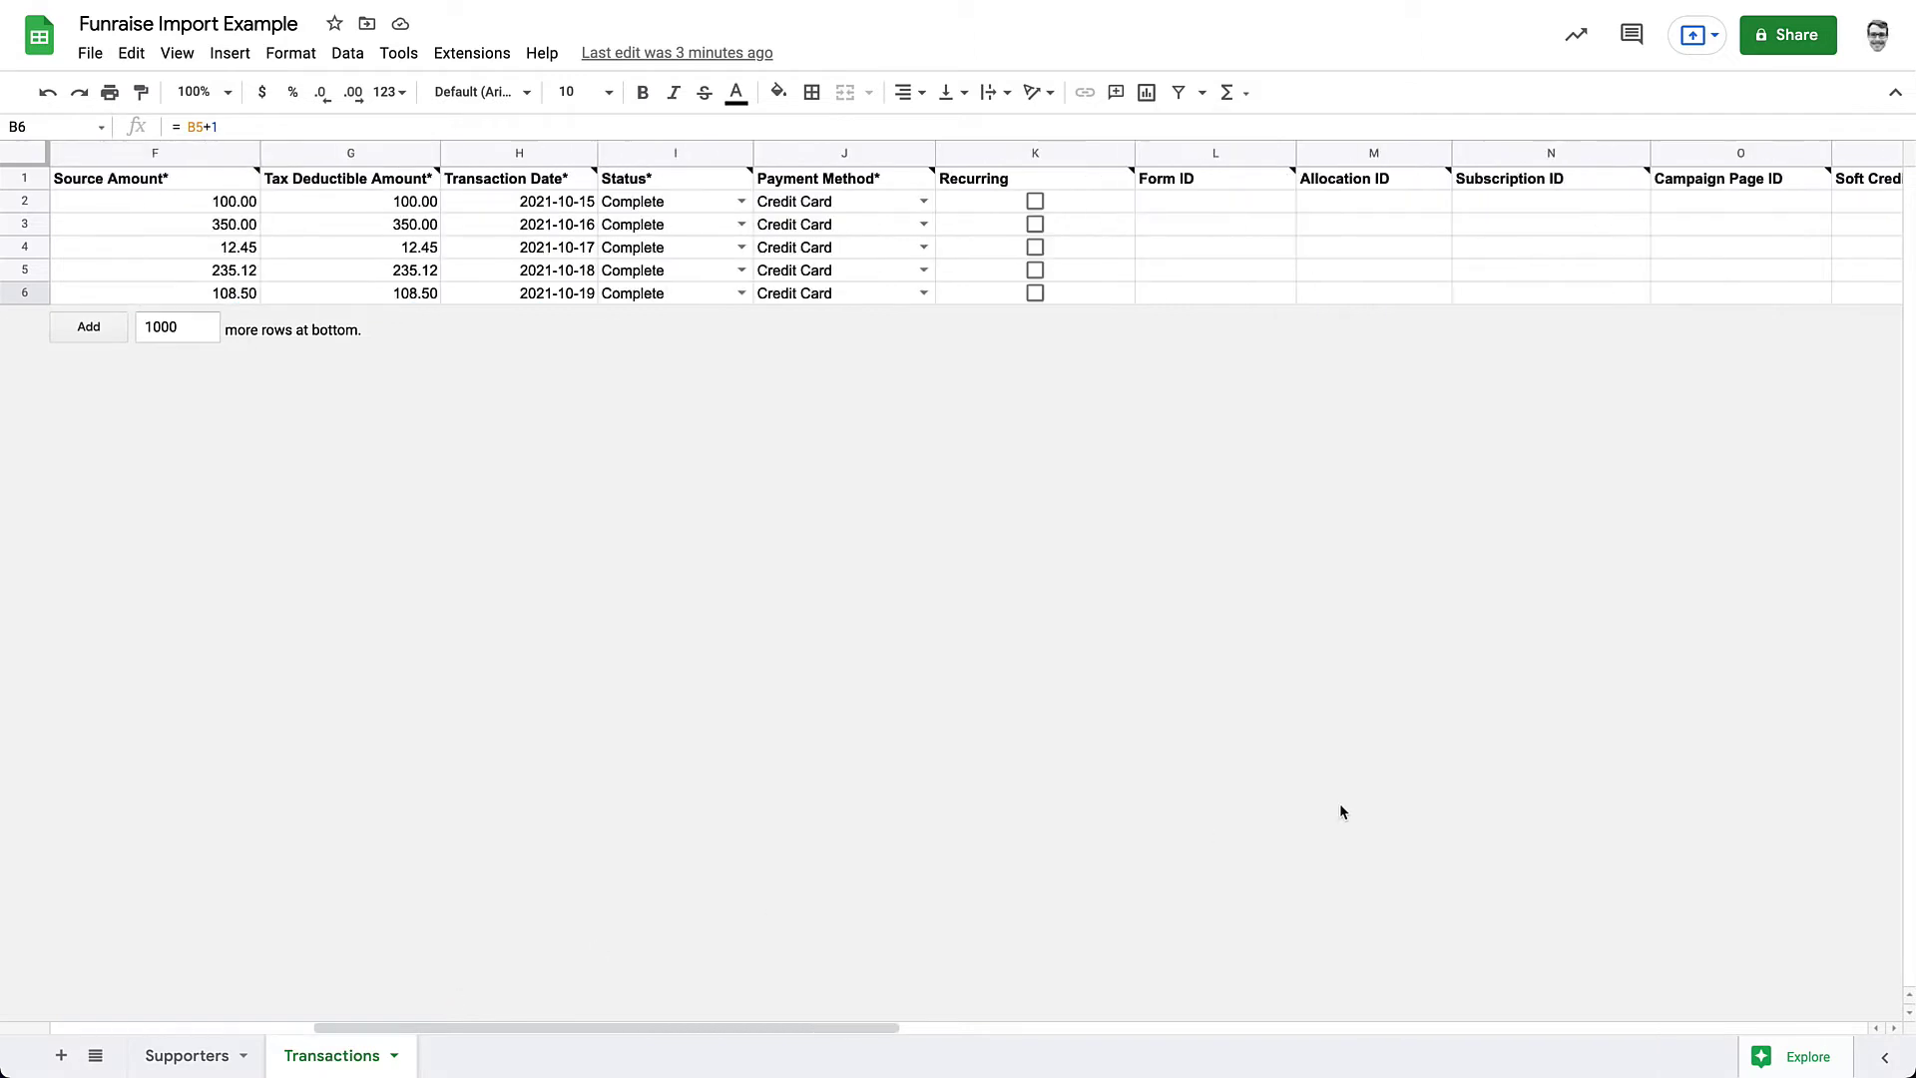
pyautogui.hscroll(4, 1341, 809)
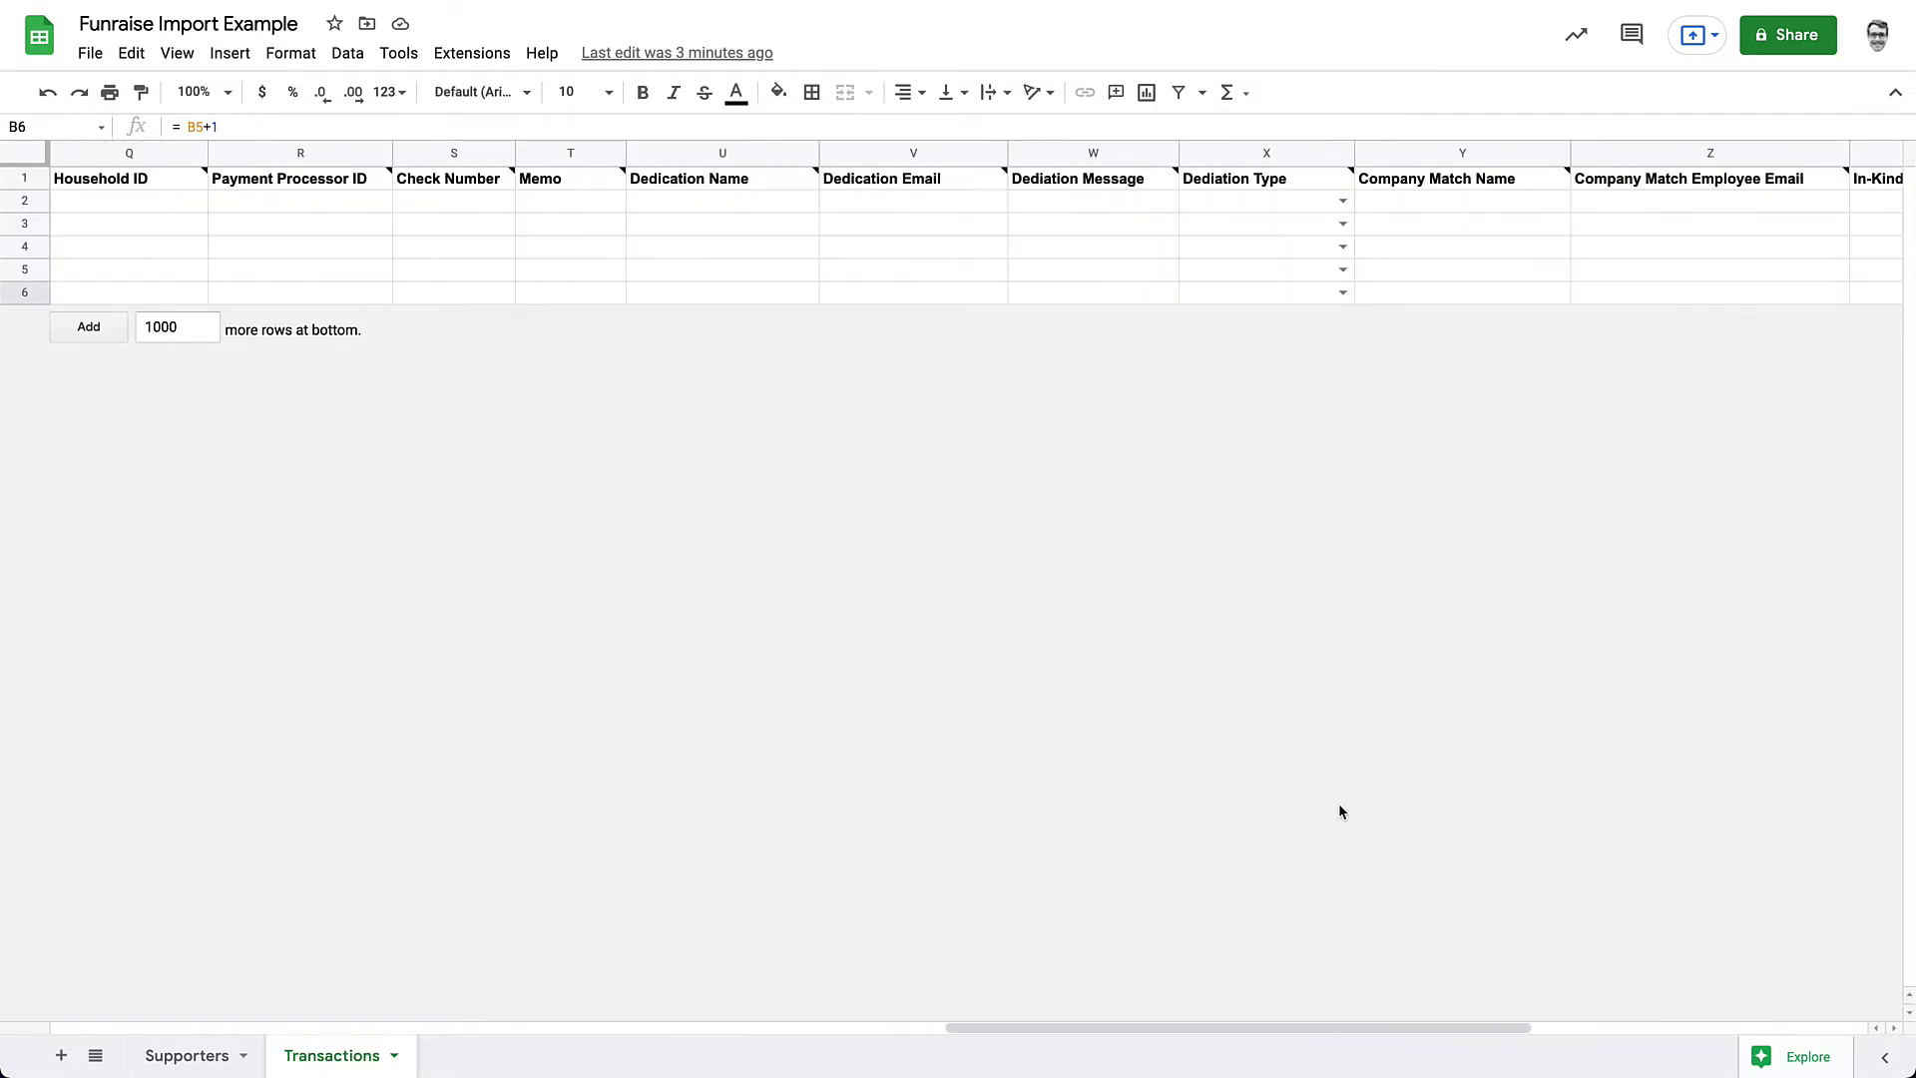
pyautogui.hscroll(-12, 1339, 811)
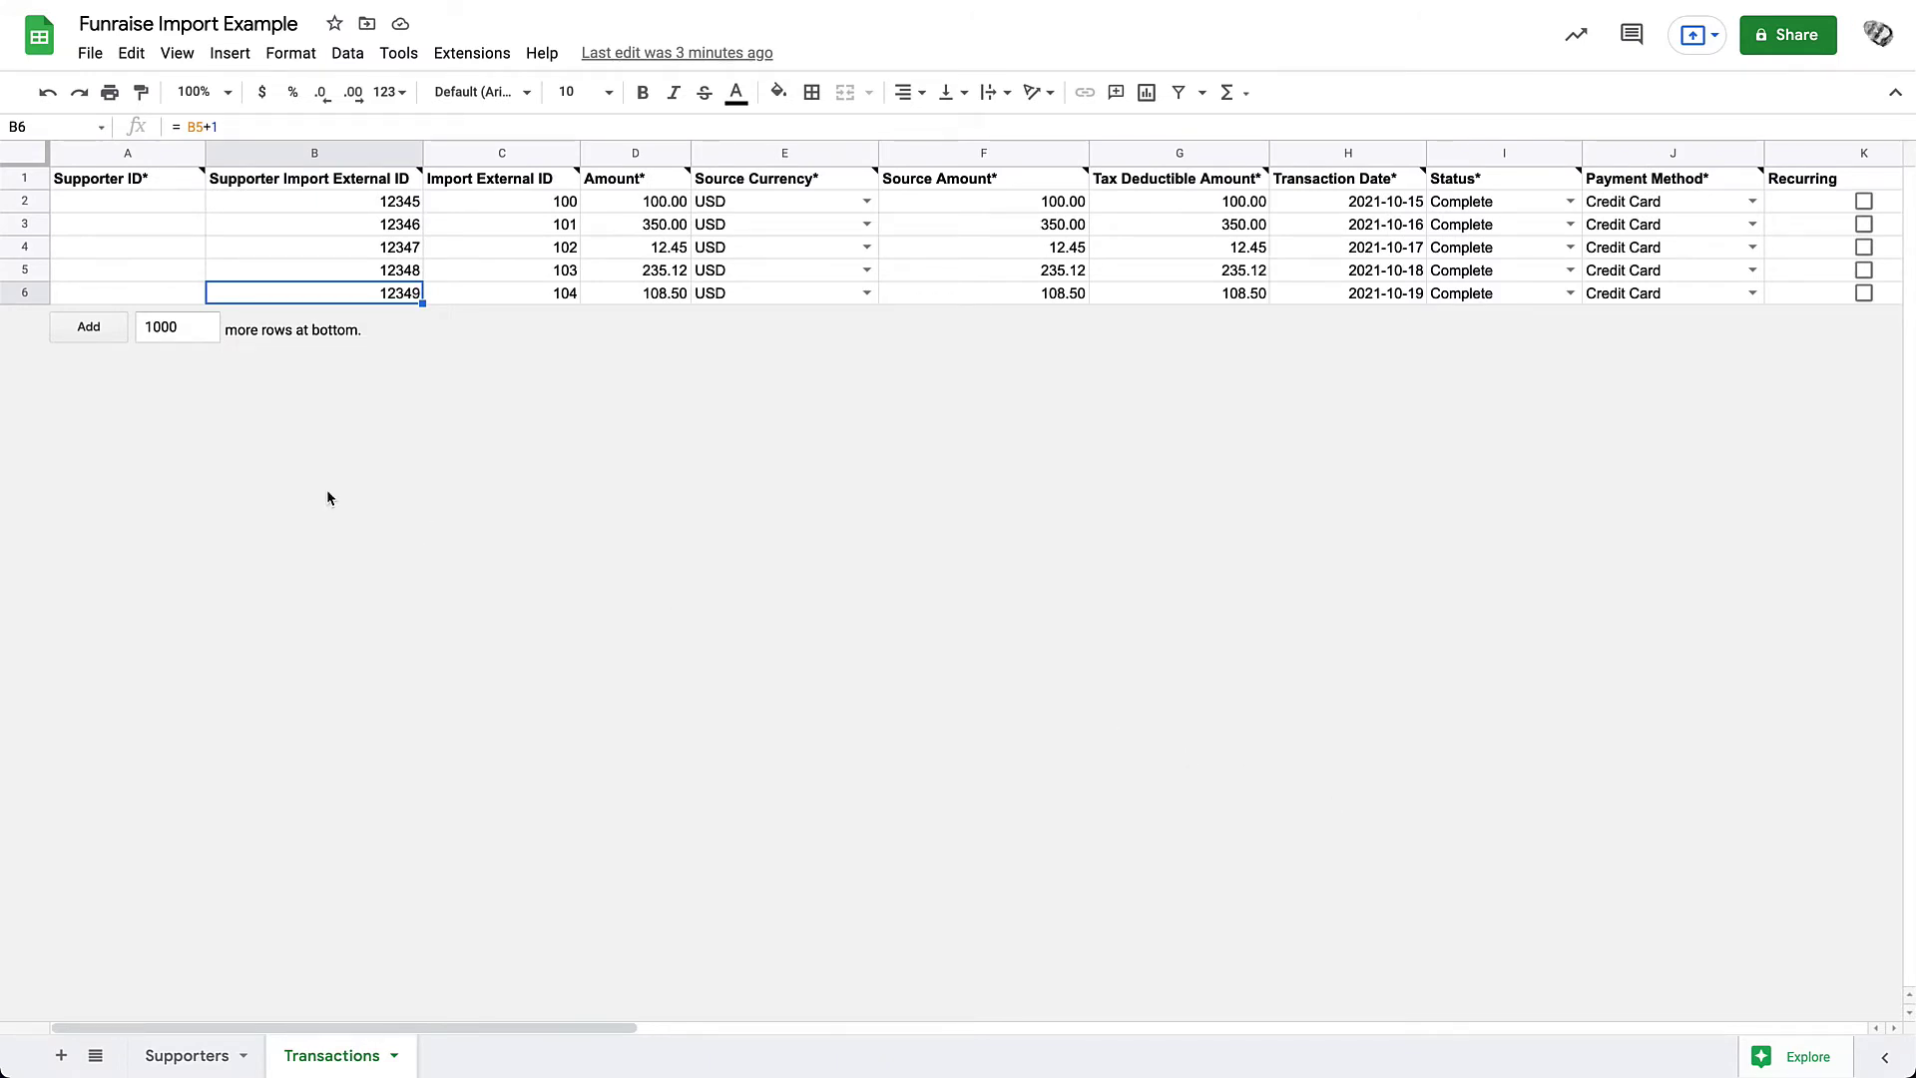
pyautogui.click(98, 203)
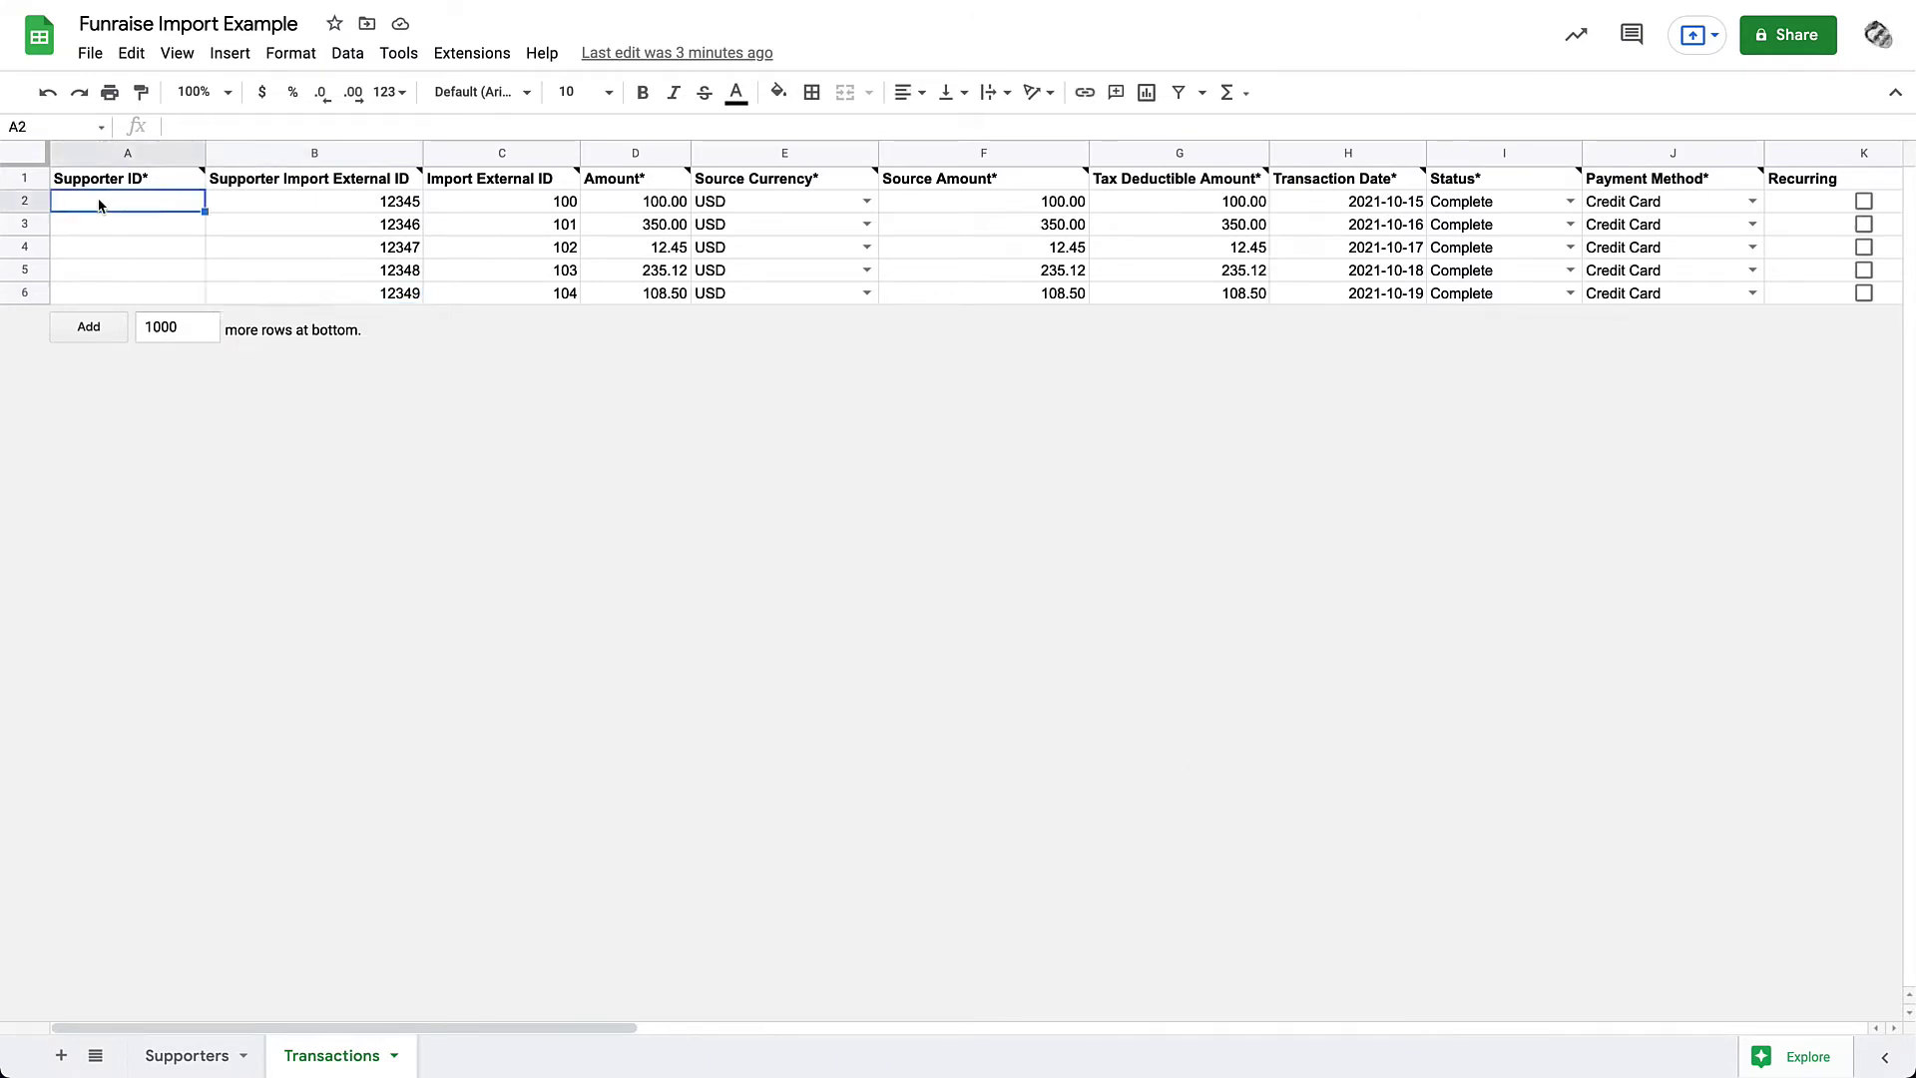
pyautogui.click(195, 1057)
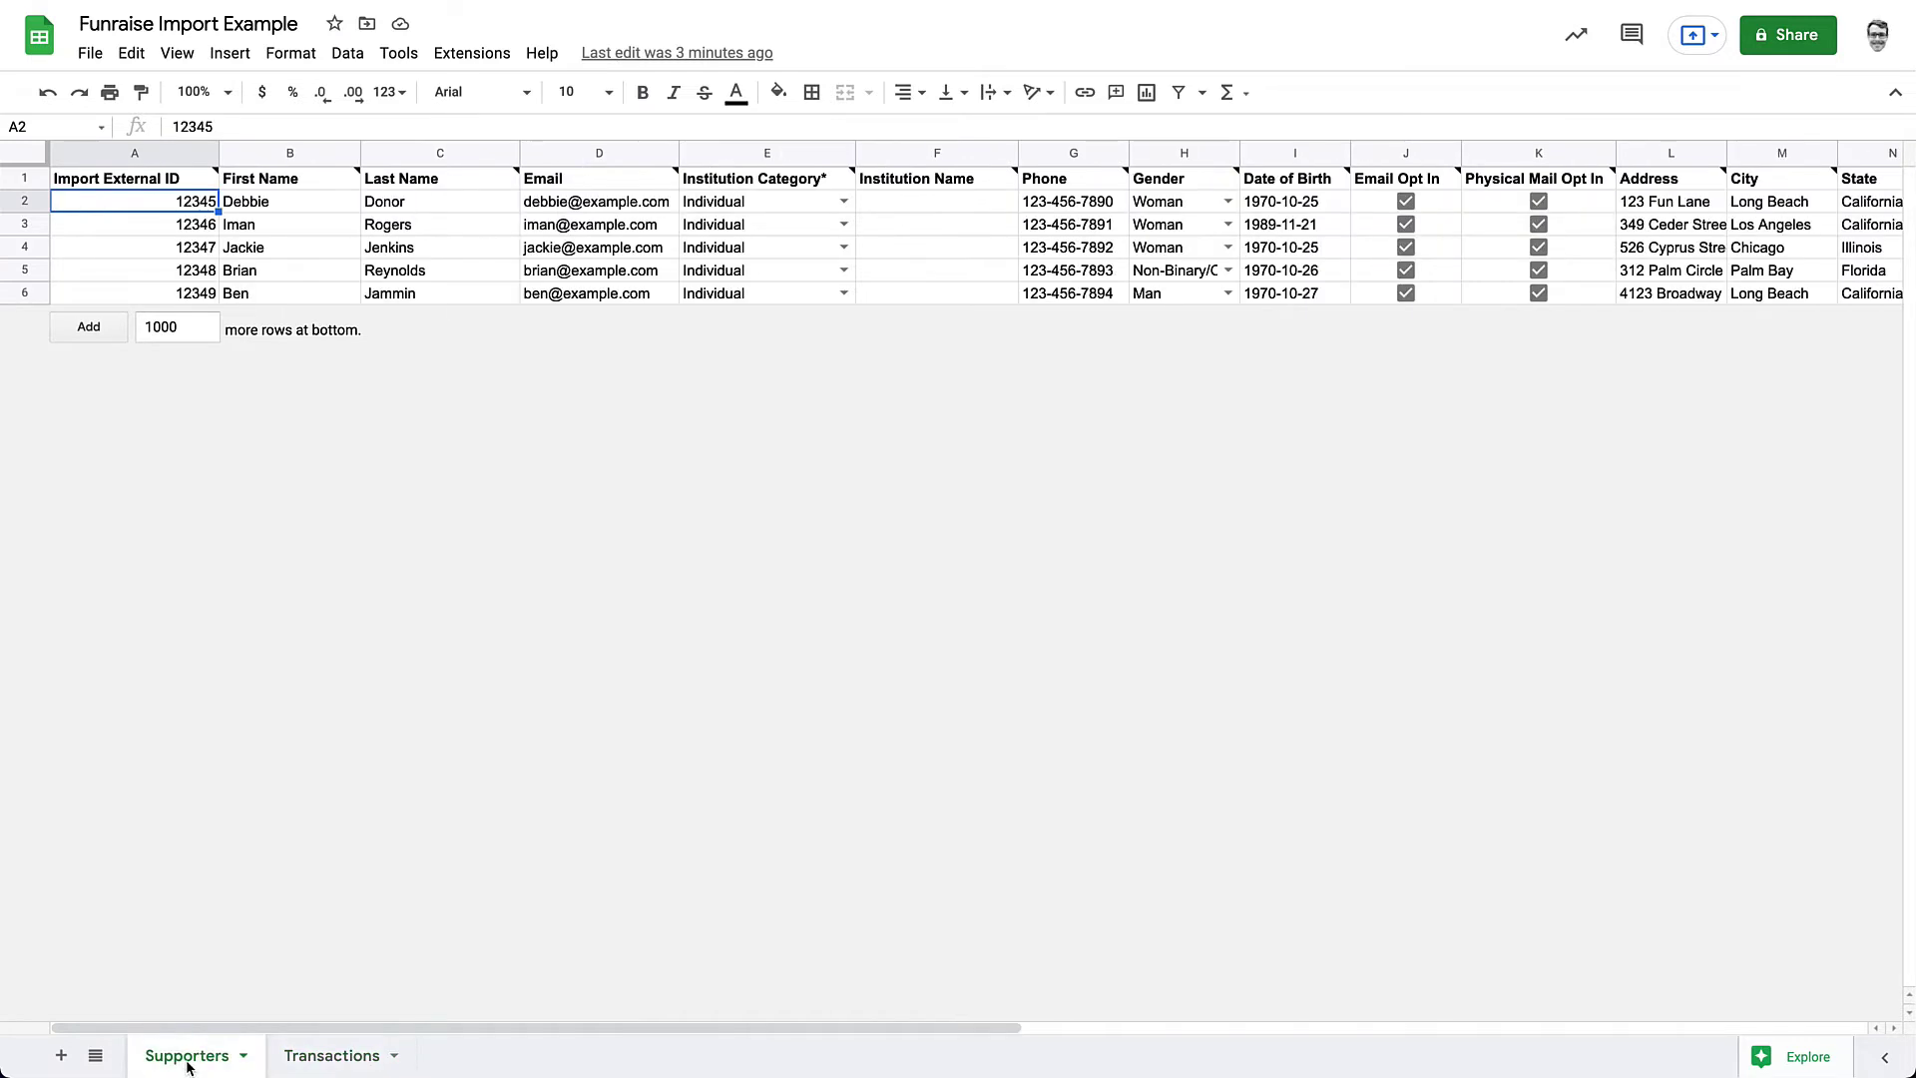
pyautogui.click(124, 151)
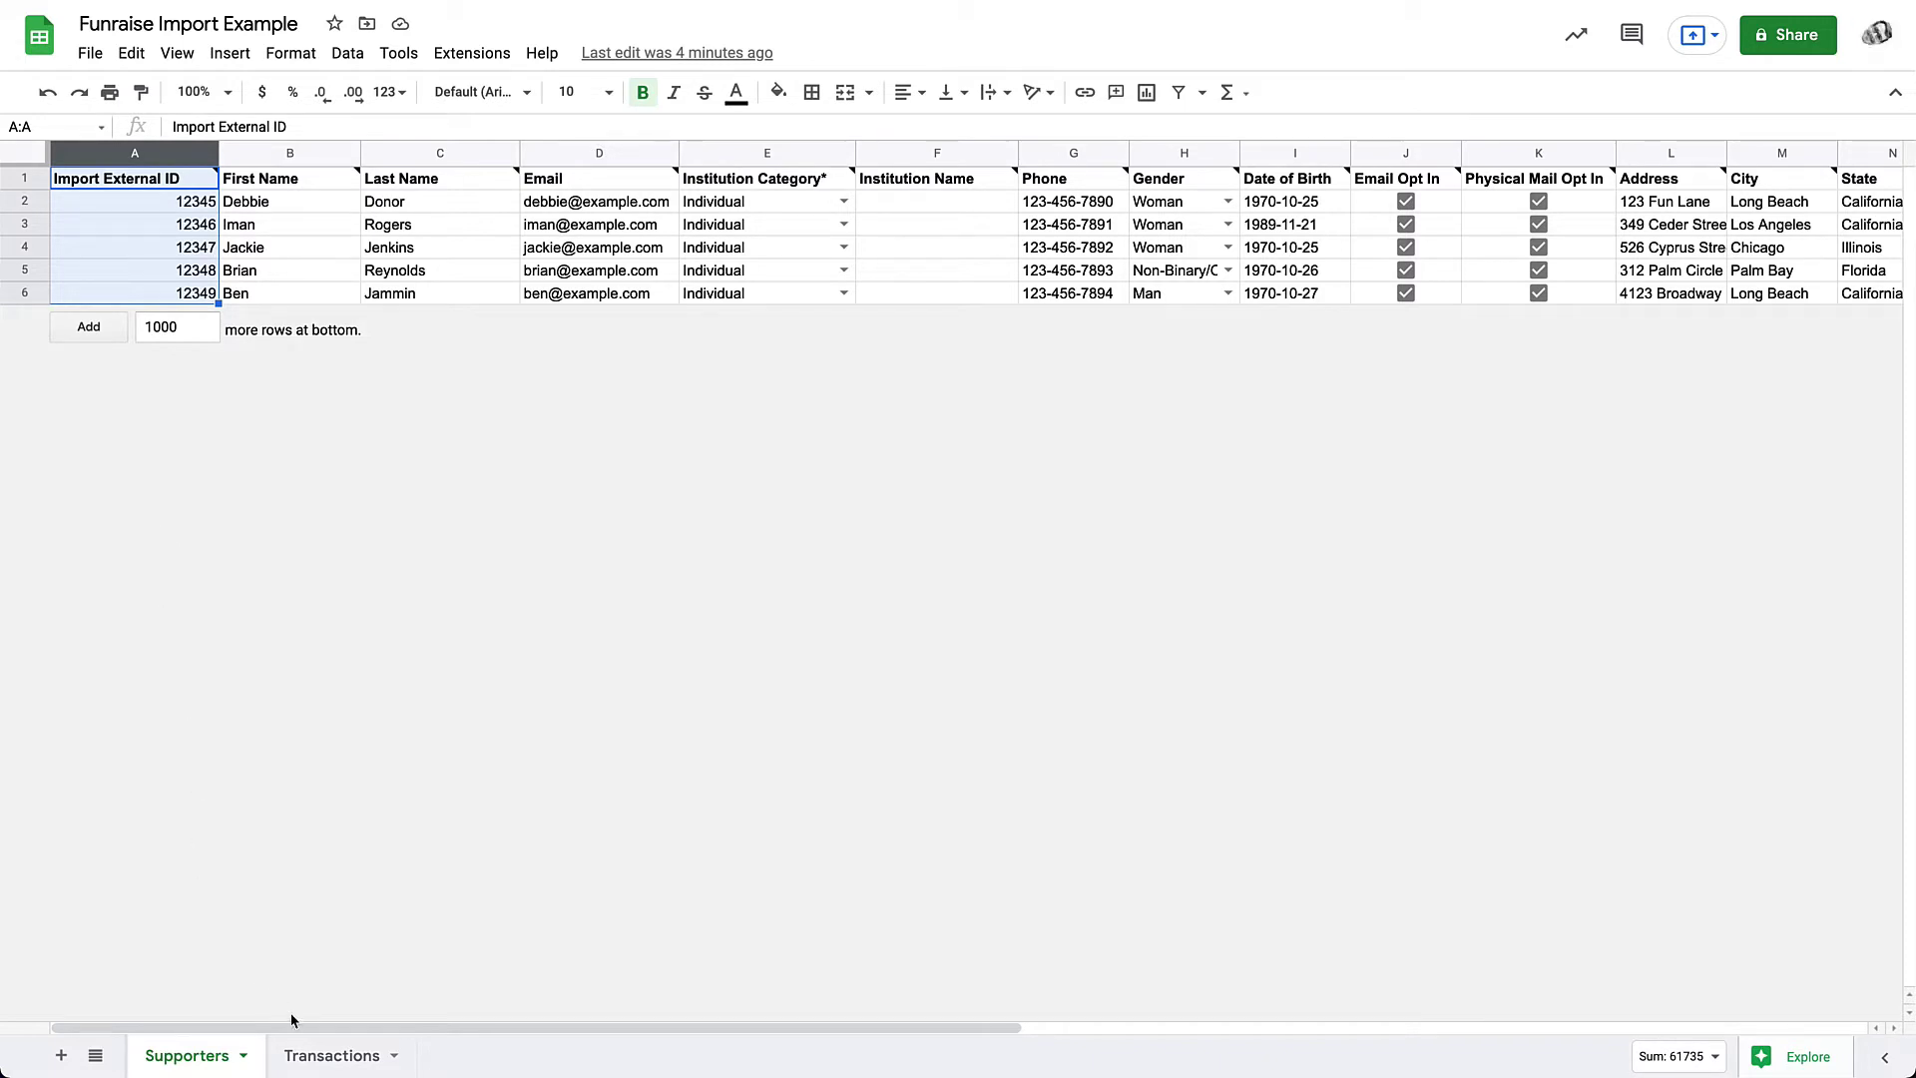
pyautogui.click(328, 1054)
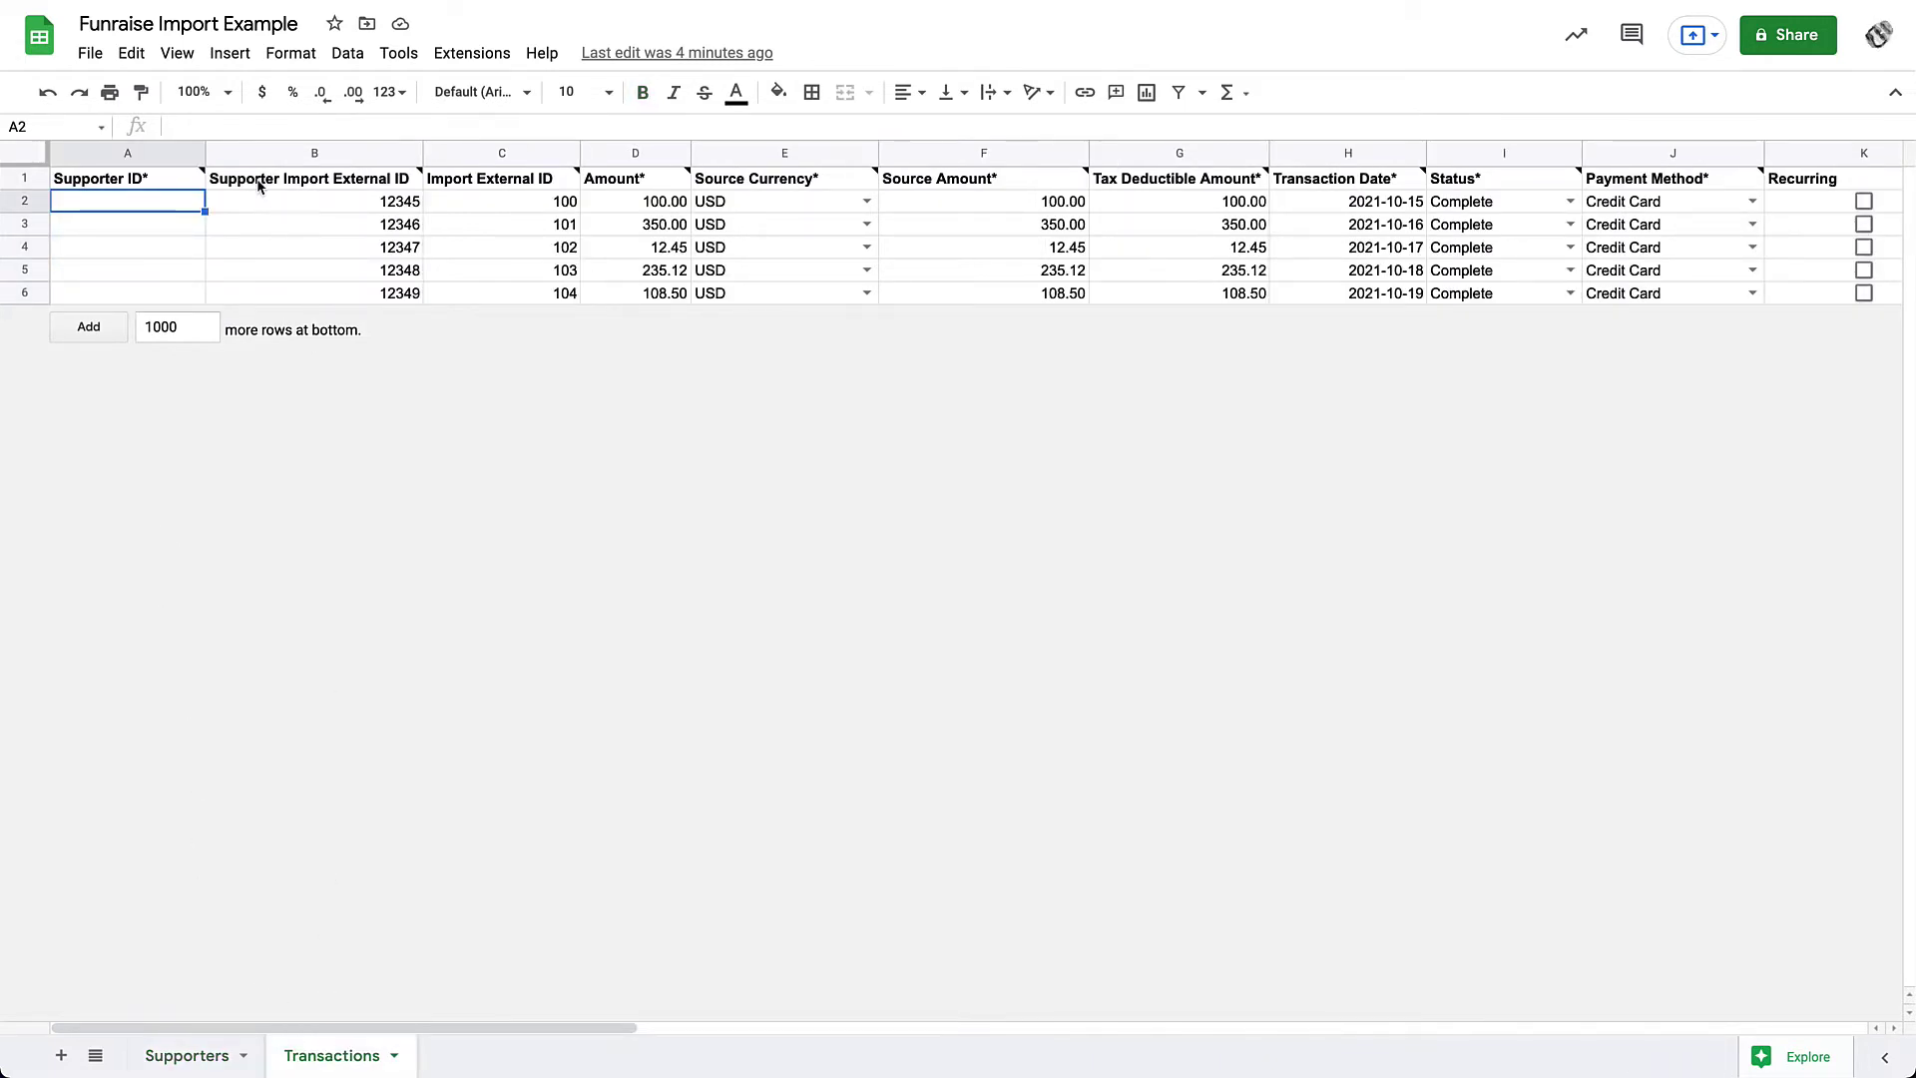
pyautogui.click(314, 153)
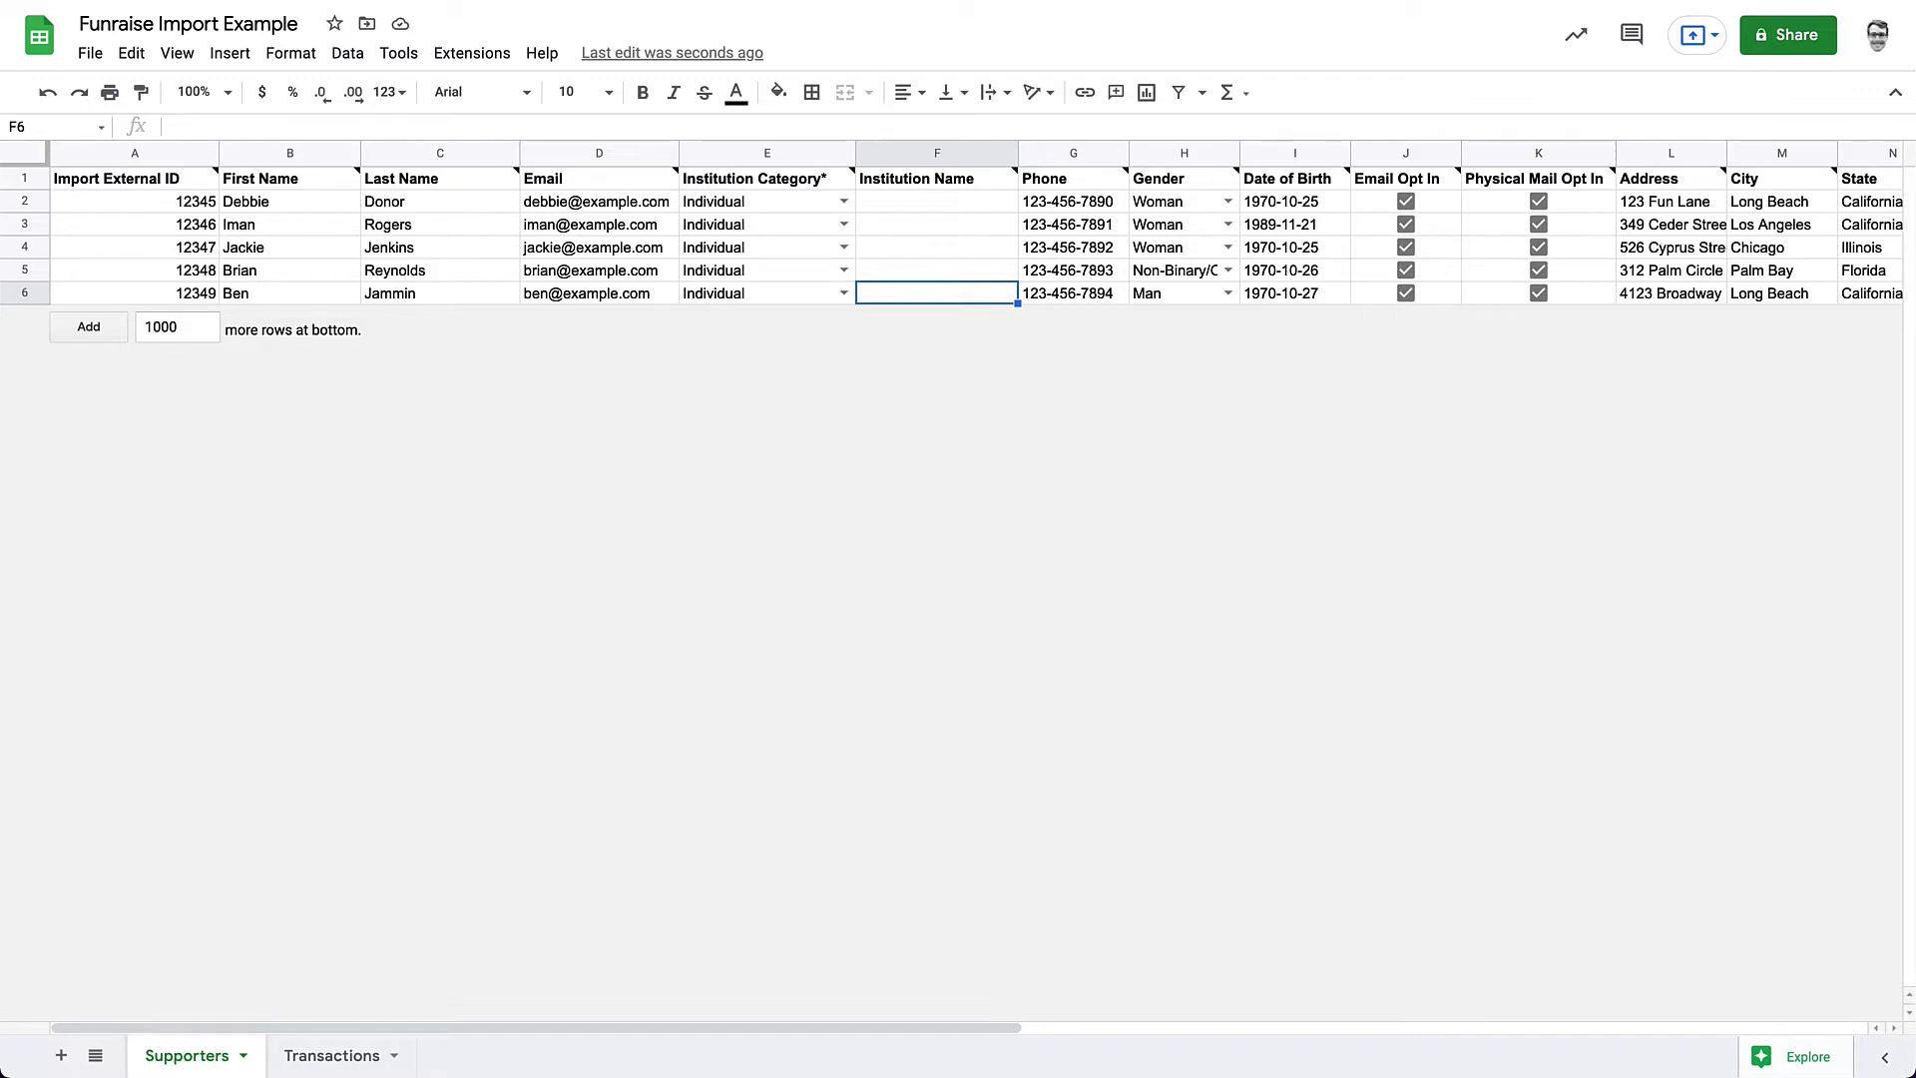
# Download the Supporters sheet as Comma Separated Values (.csv)
pyautogui.click(92, 56)
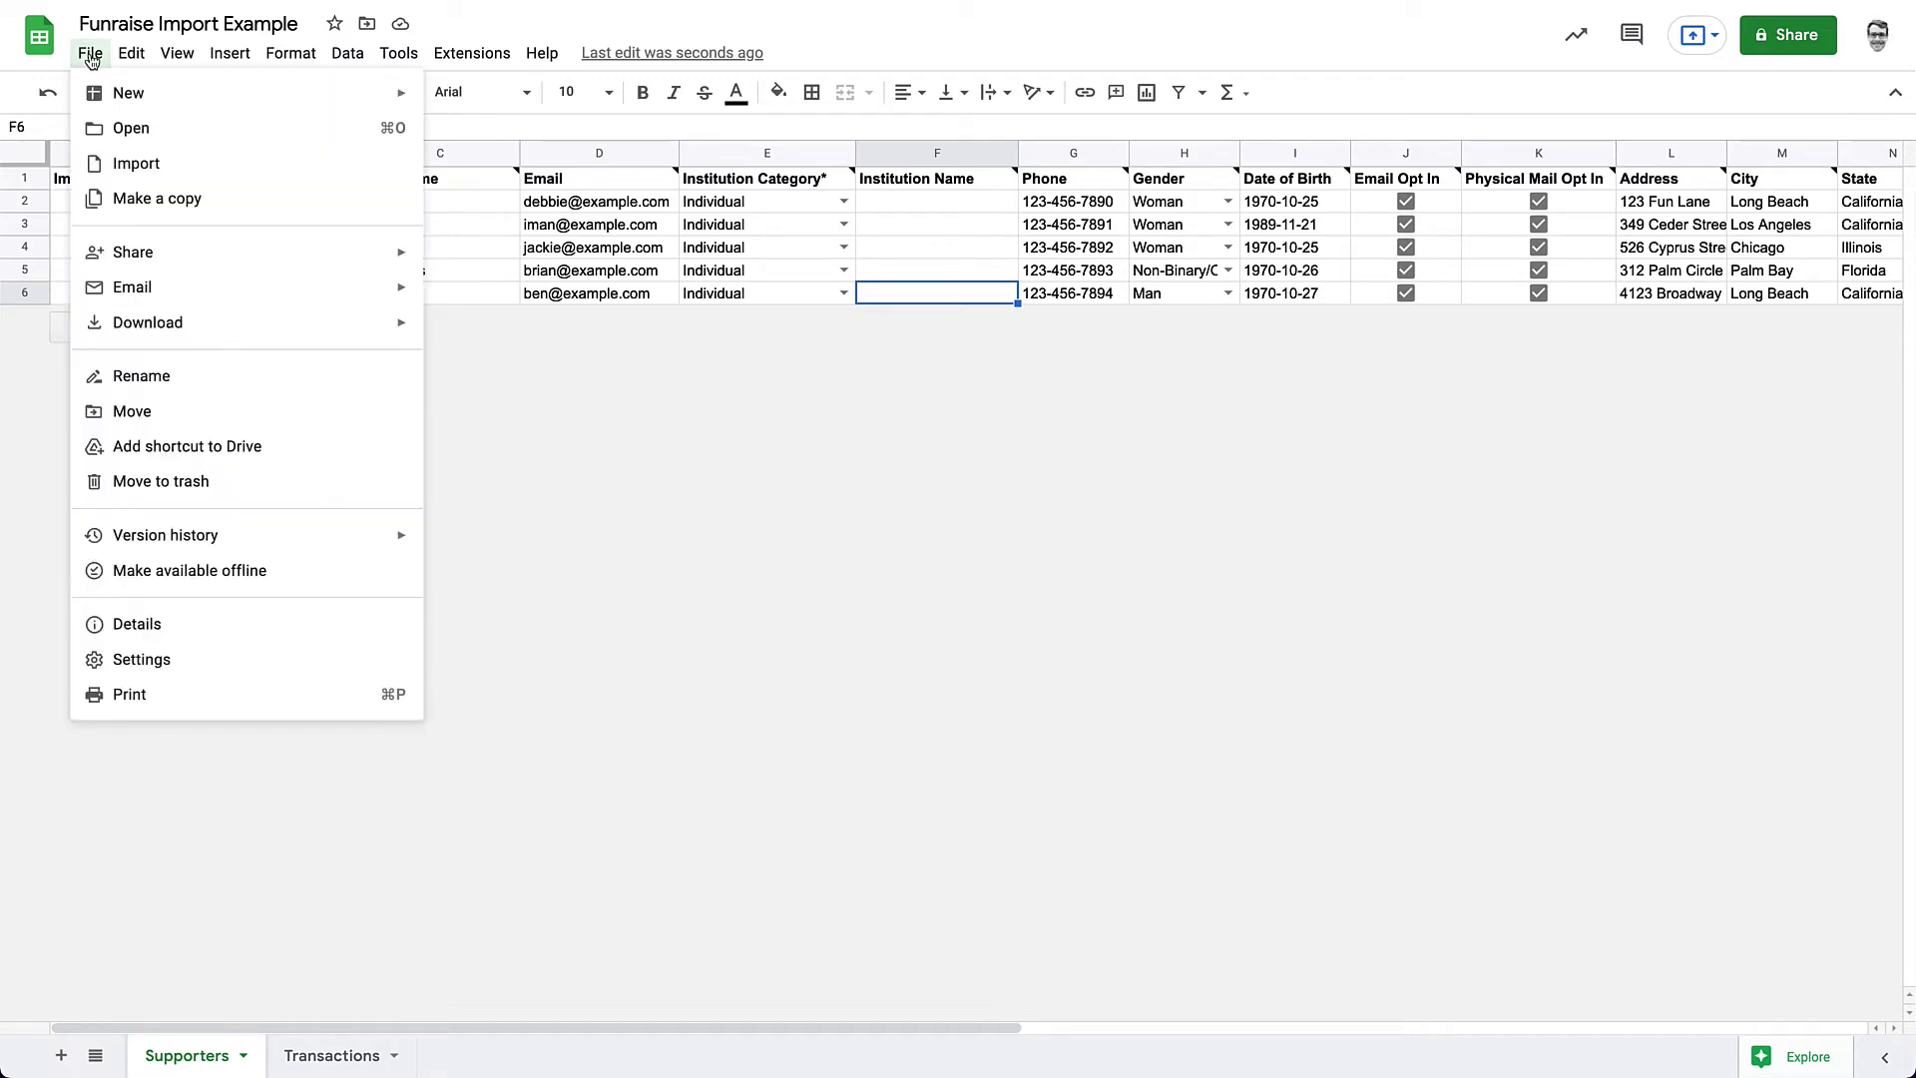
pyautogui.moveTo(155, 326)
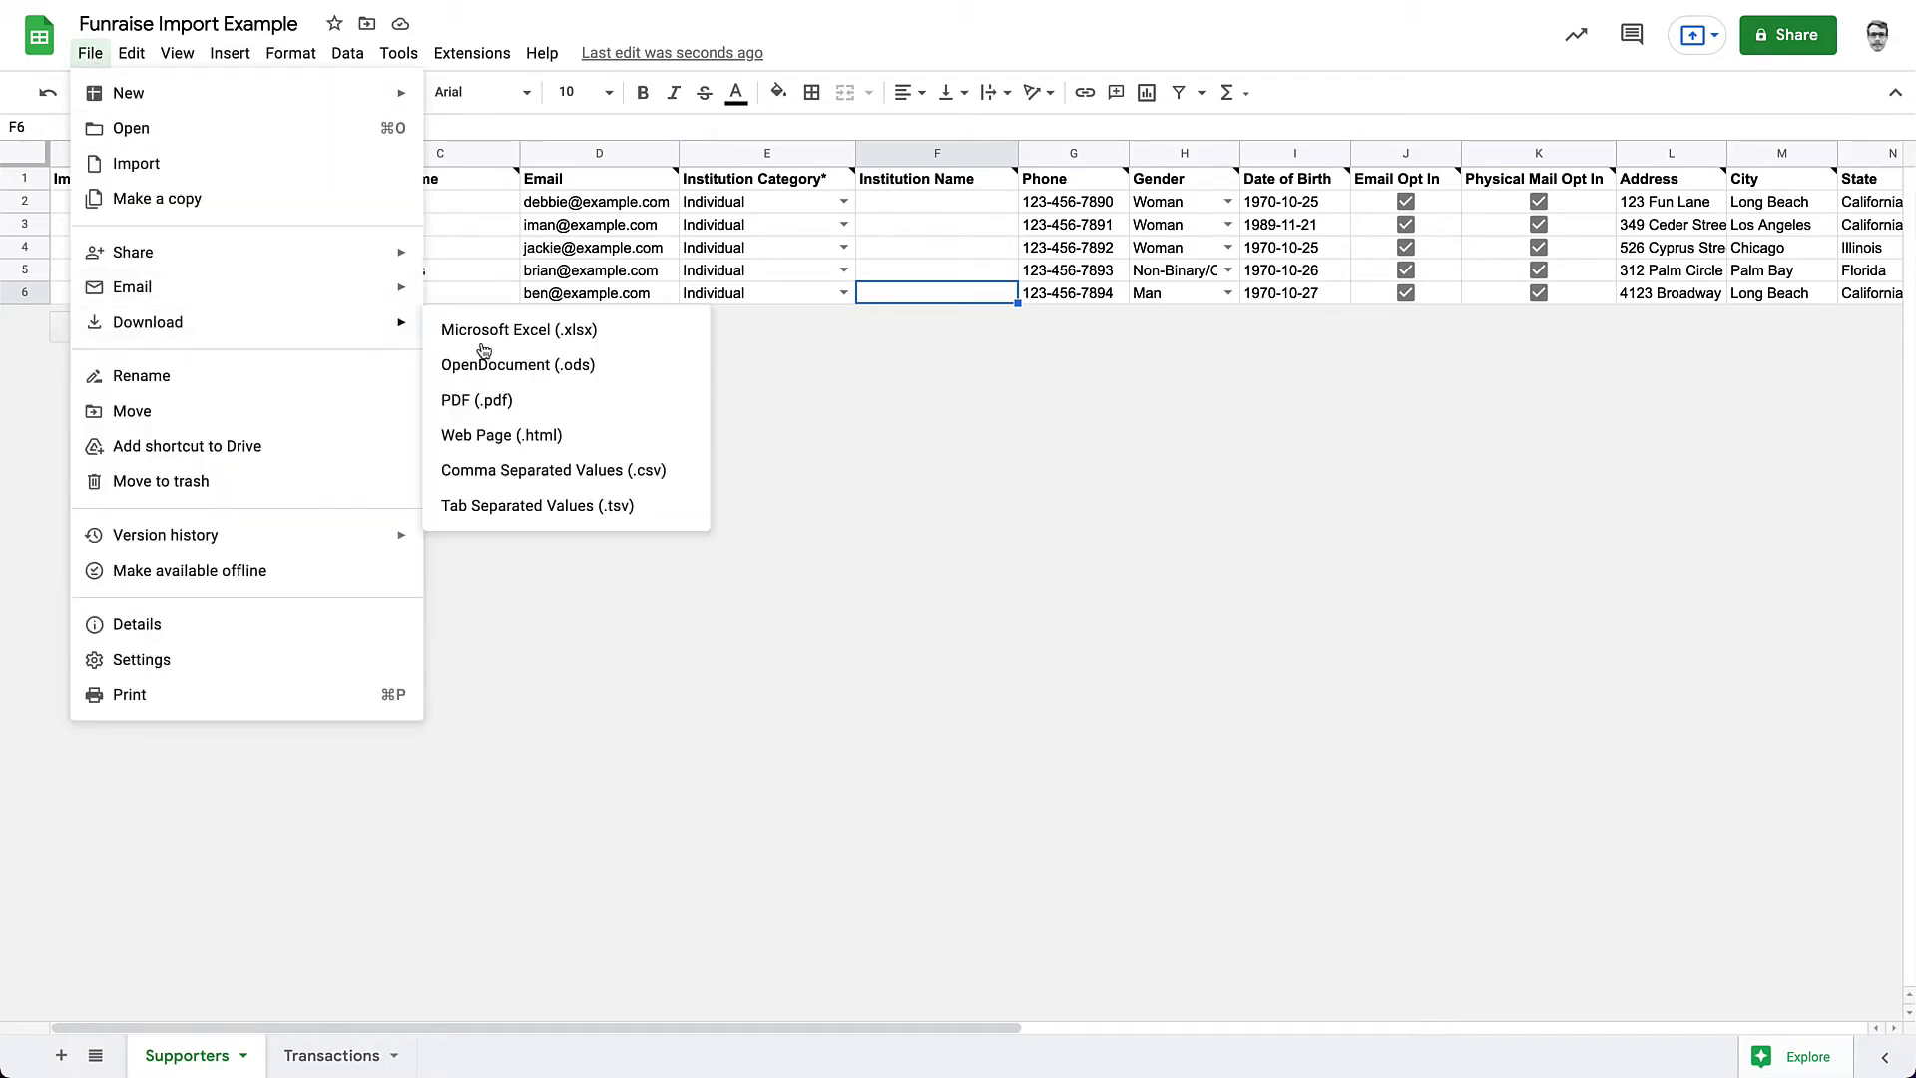
pyautogui.click(585, 473)
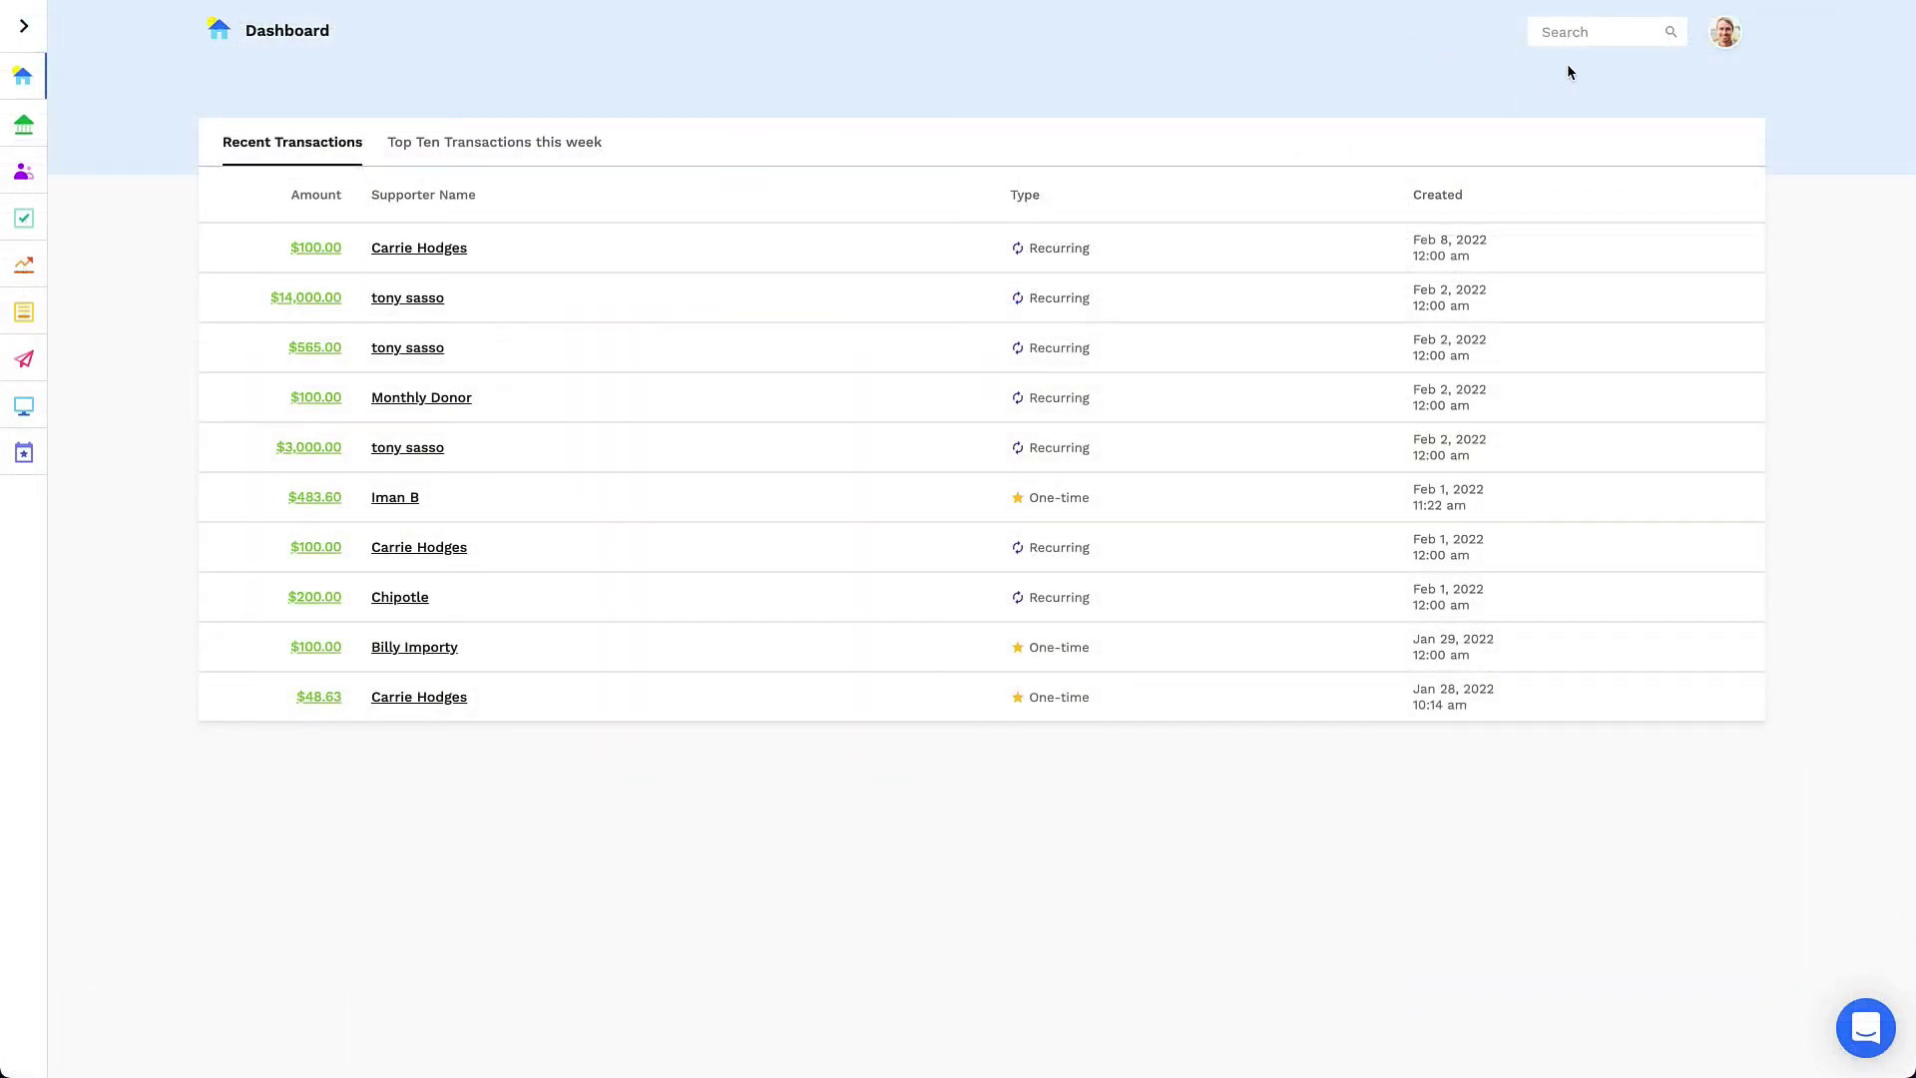
# Go to Settings > Imports in Funraise and start a new import
pyautogui.click(1735, 40)
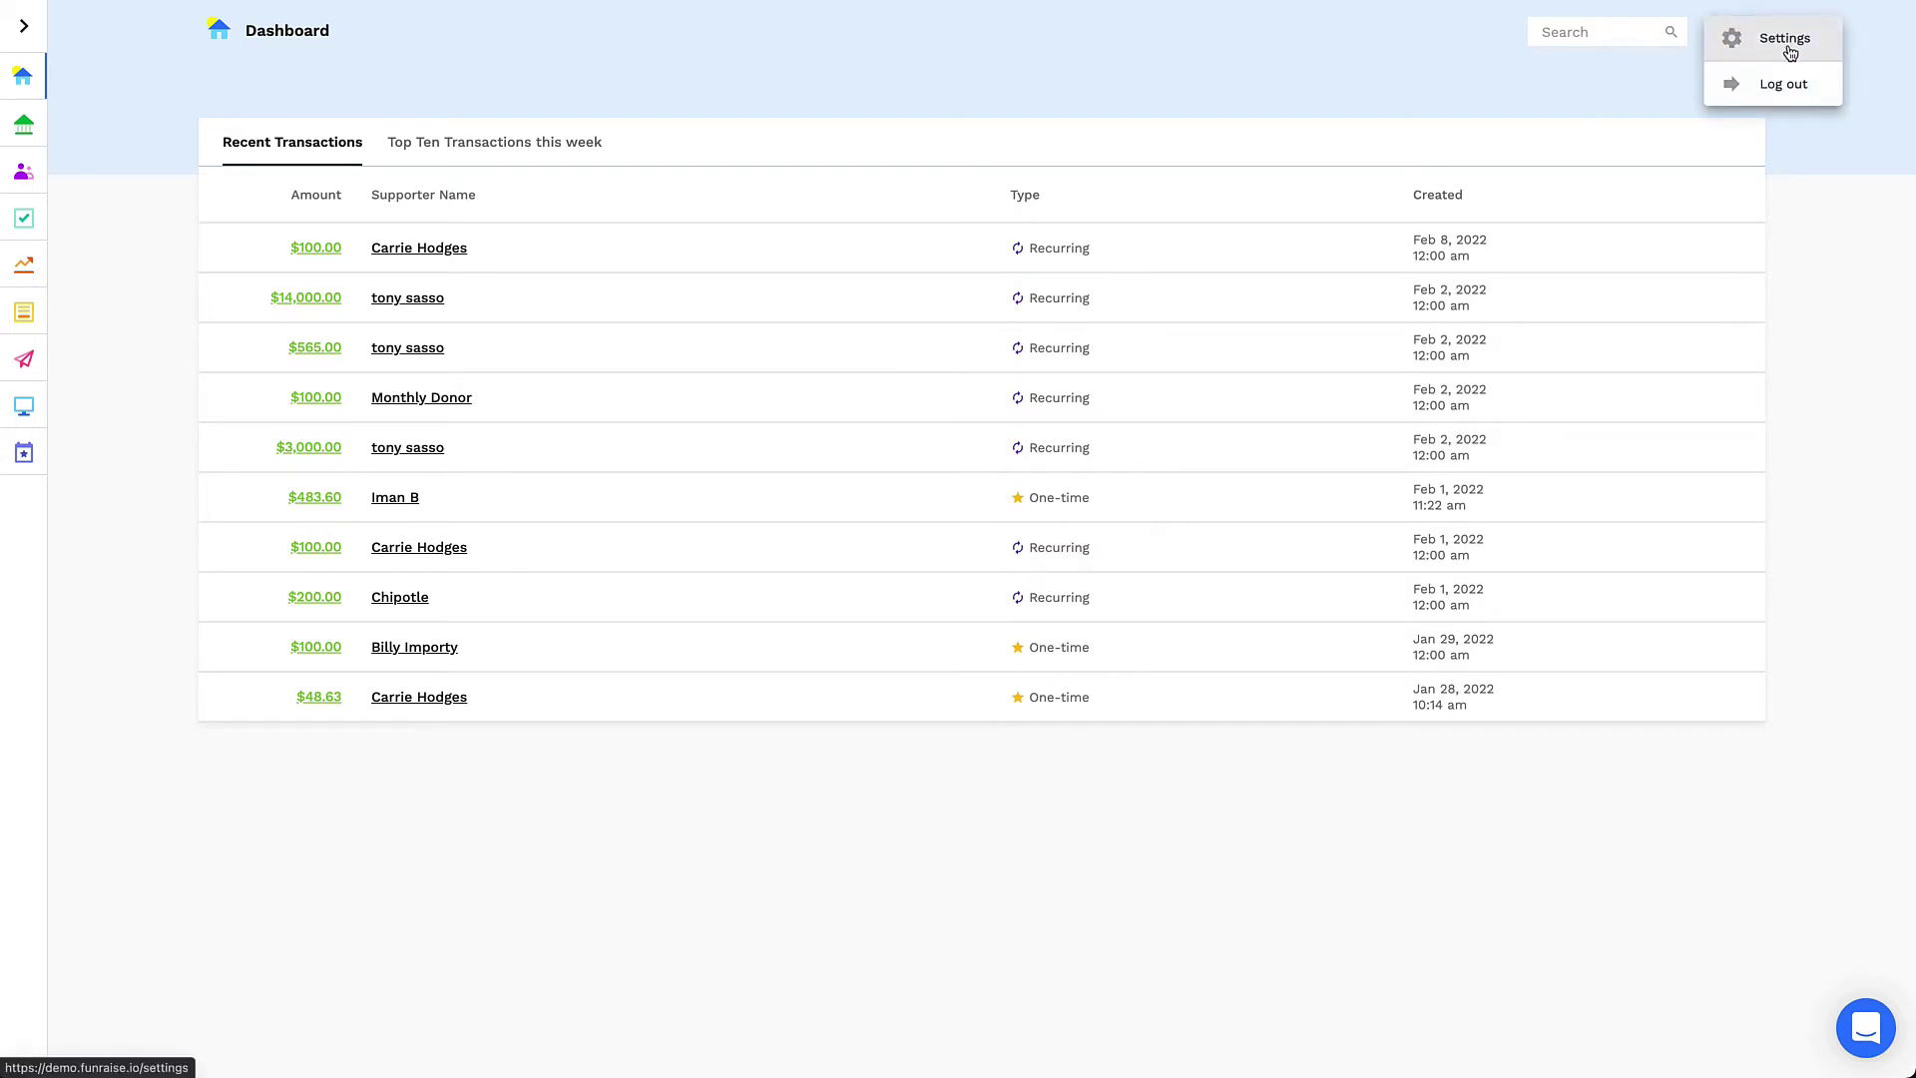
pyautogui.click(1786, 40)
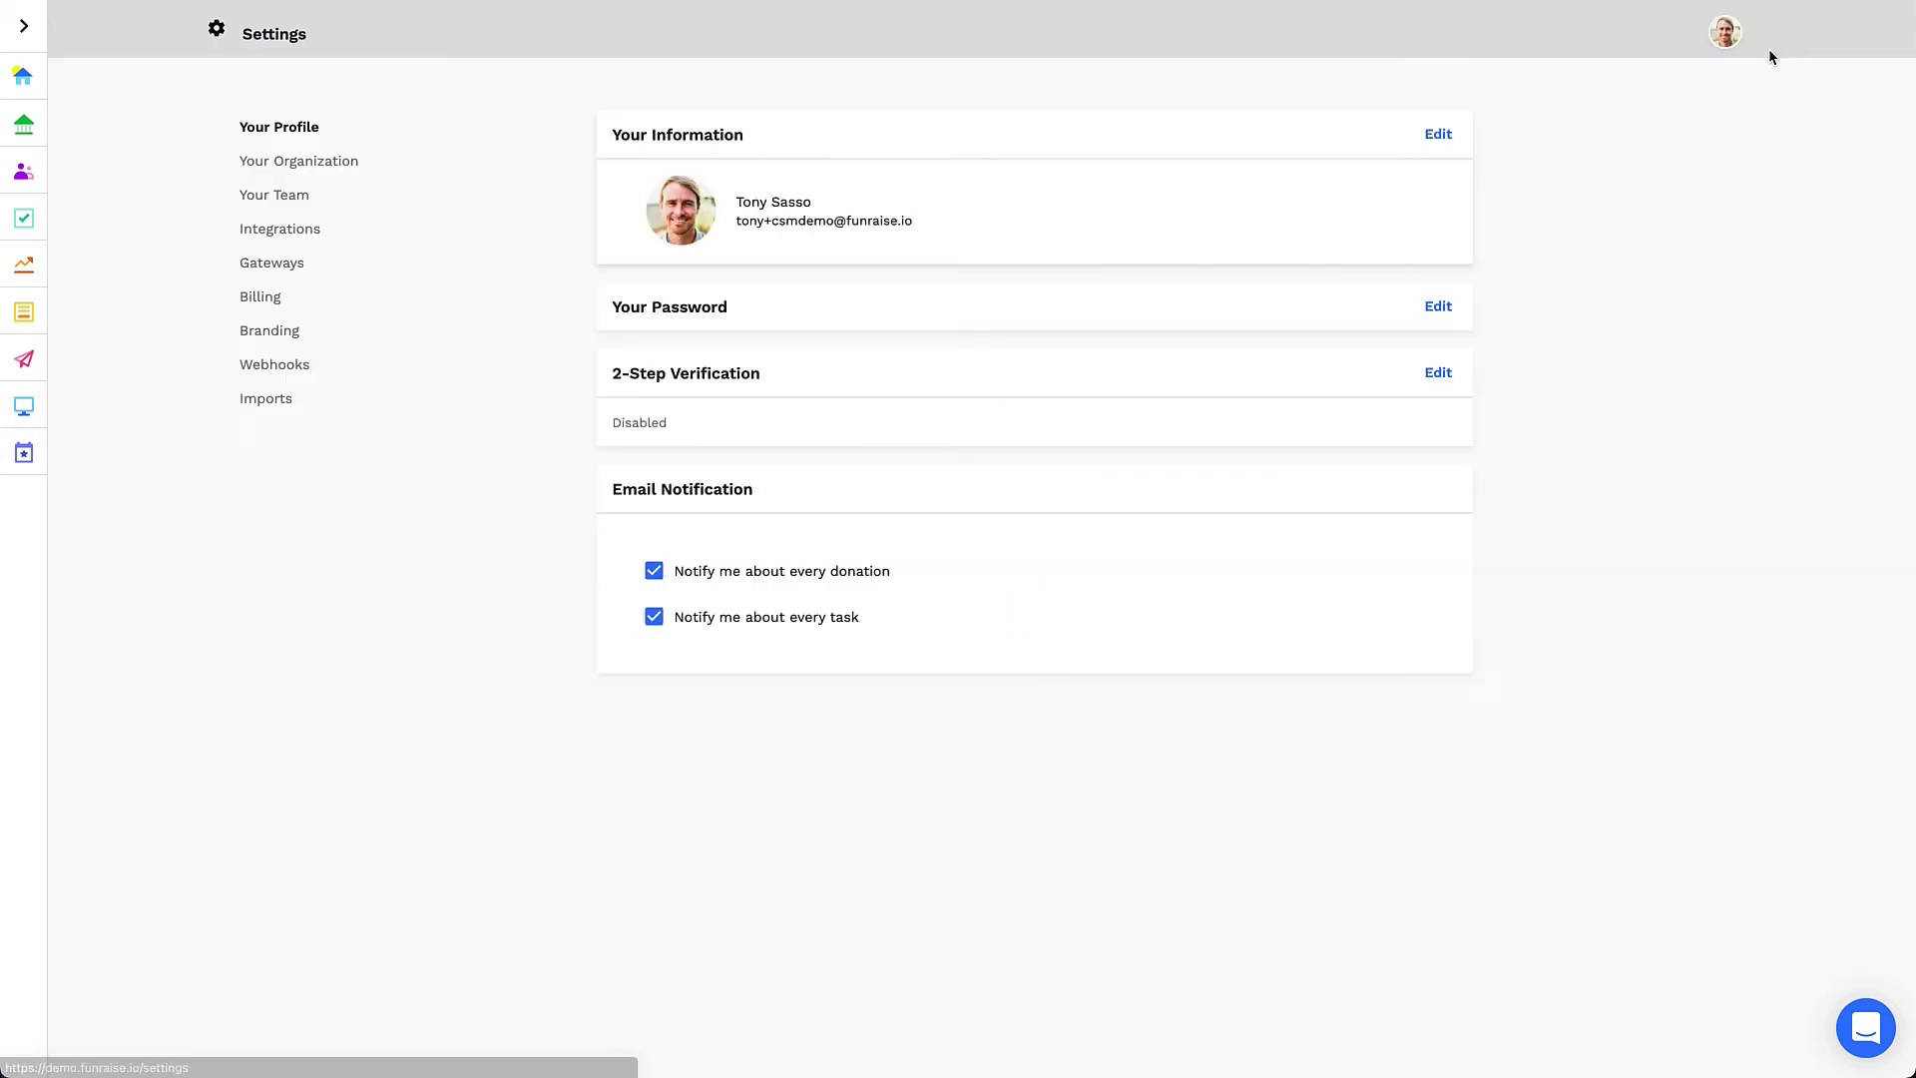
pyautogui.click(288, 402)
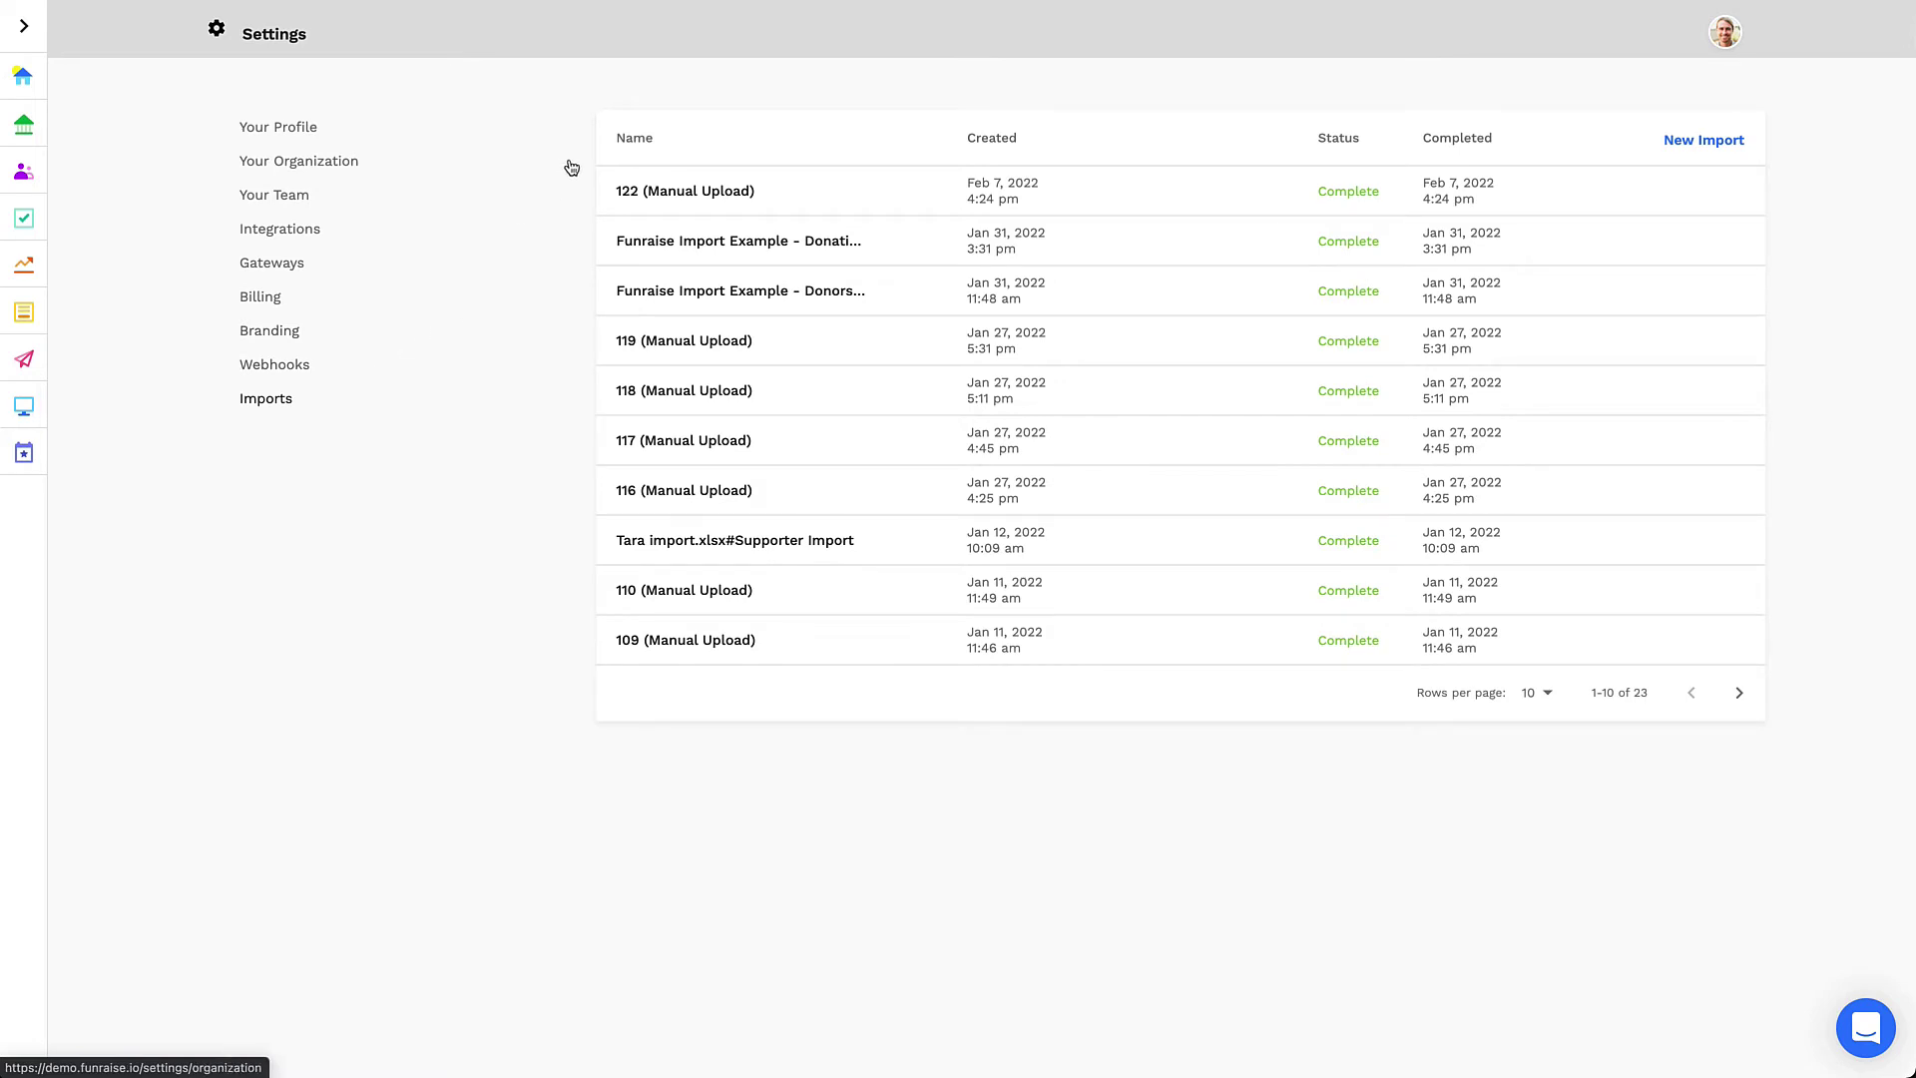
pyautogui.click(1674, 147)
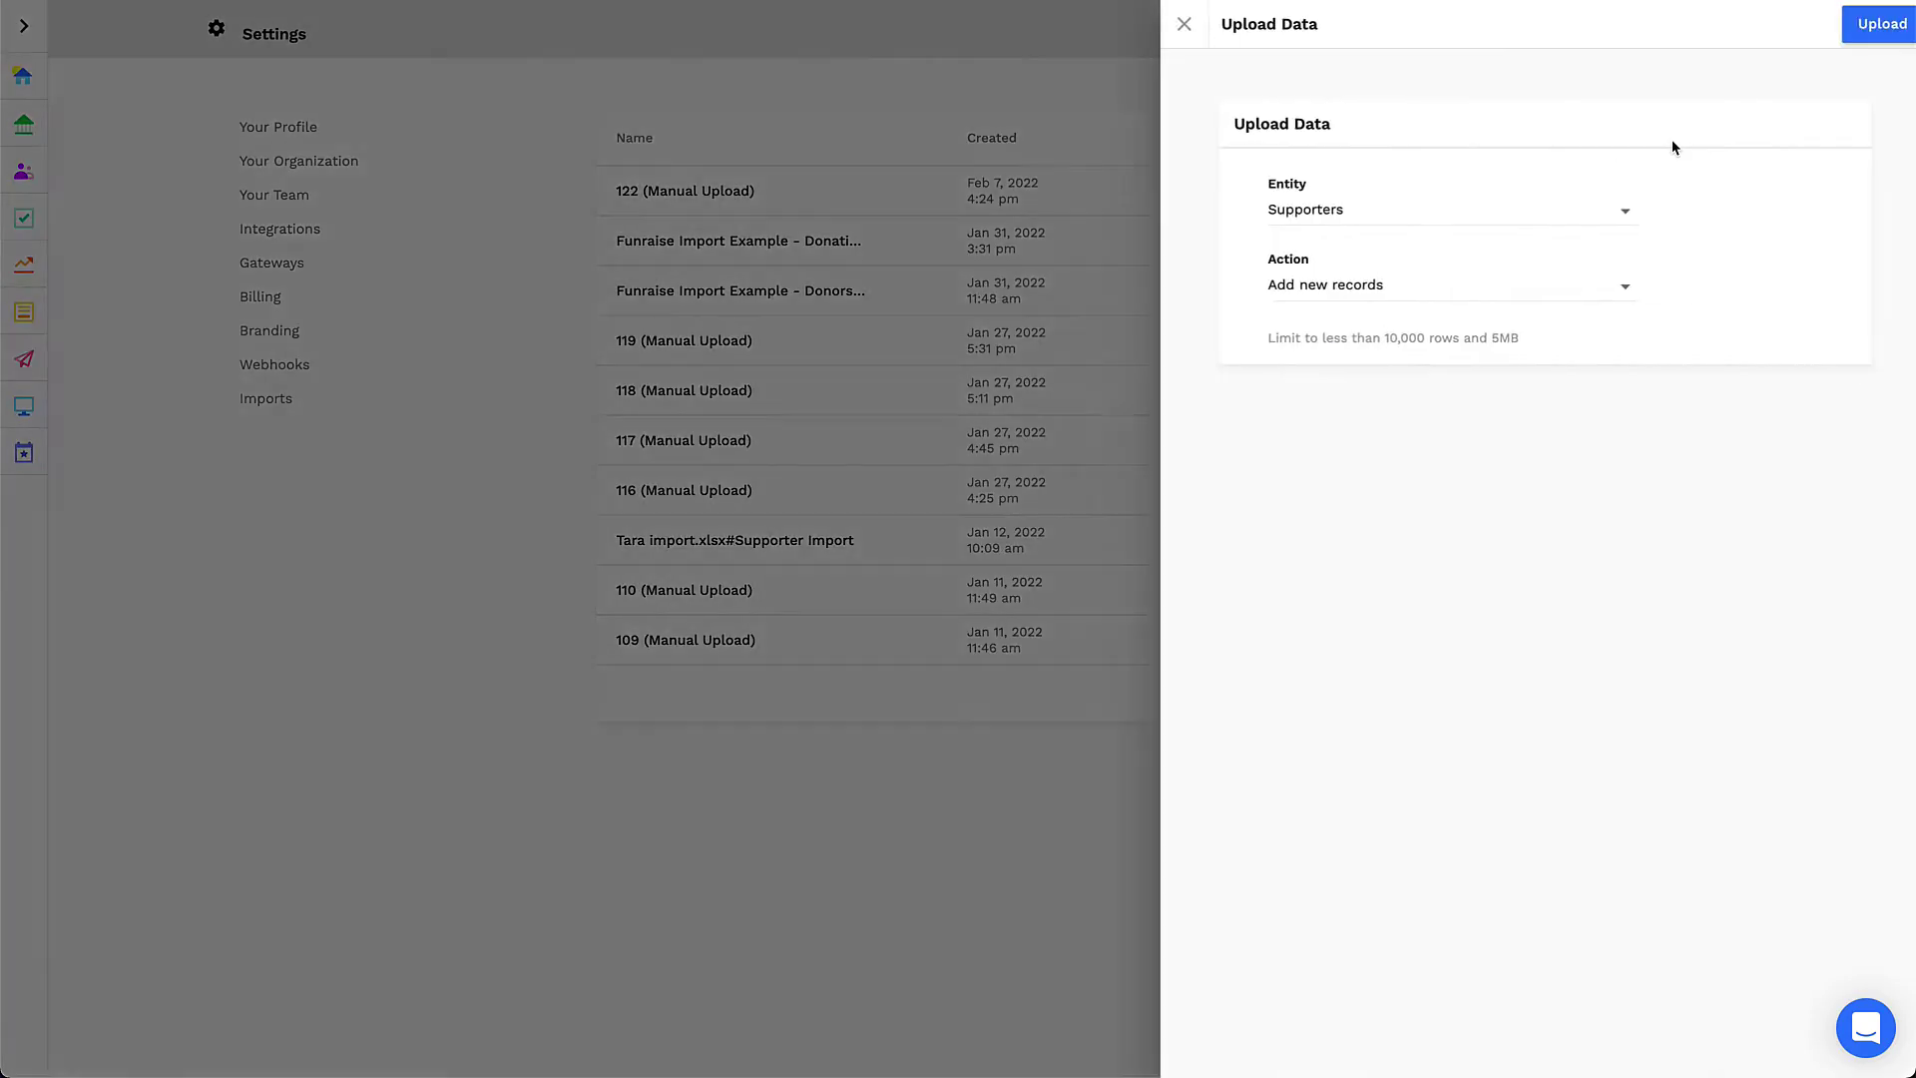
# Set Entity to Supporters and Action to Add new records, then proceed to Upload
pyautogui.click(1597, 211)
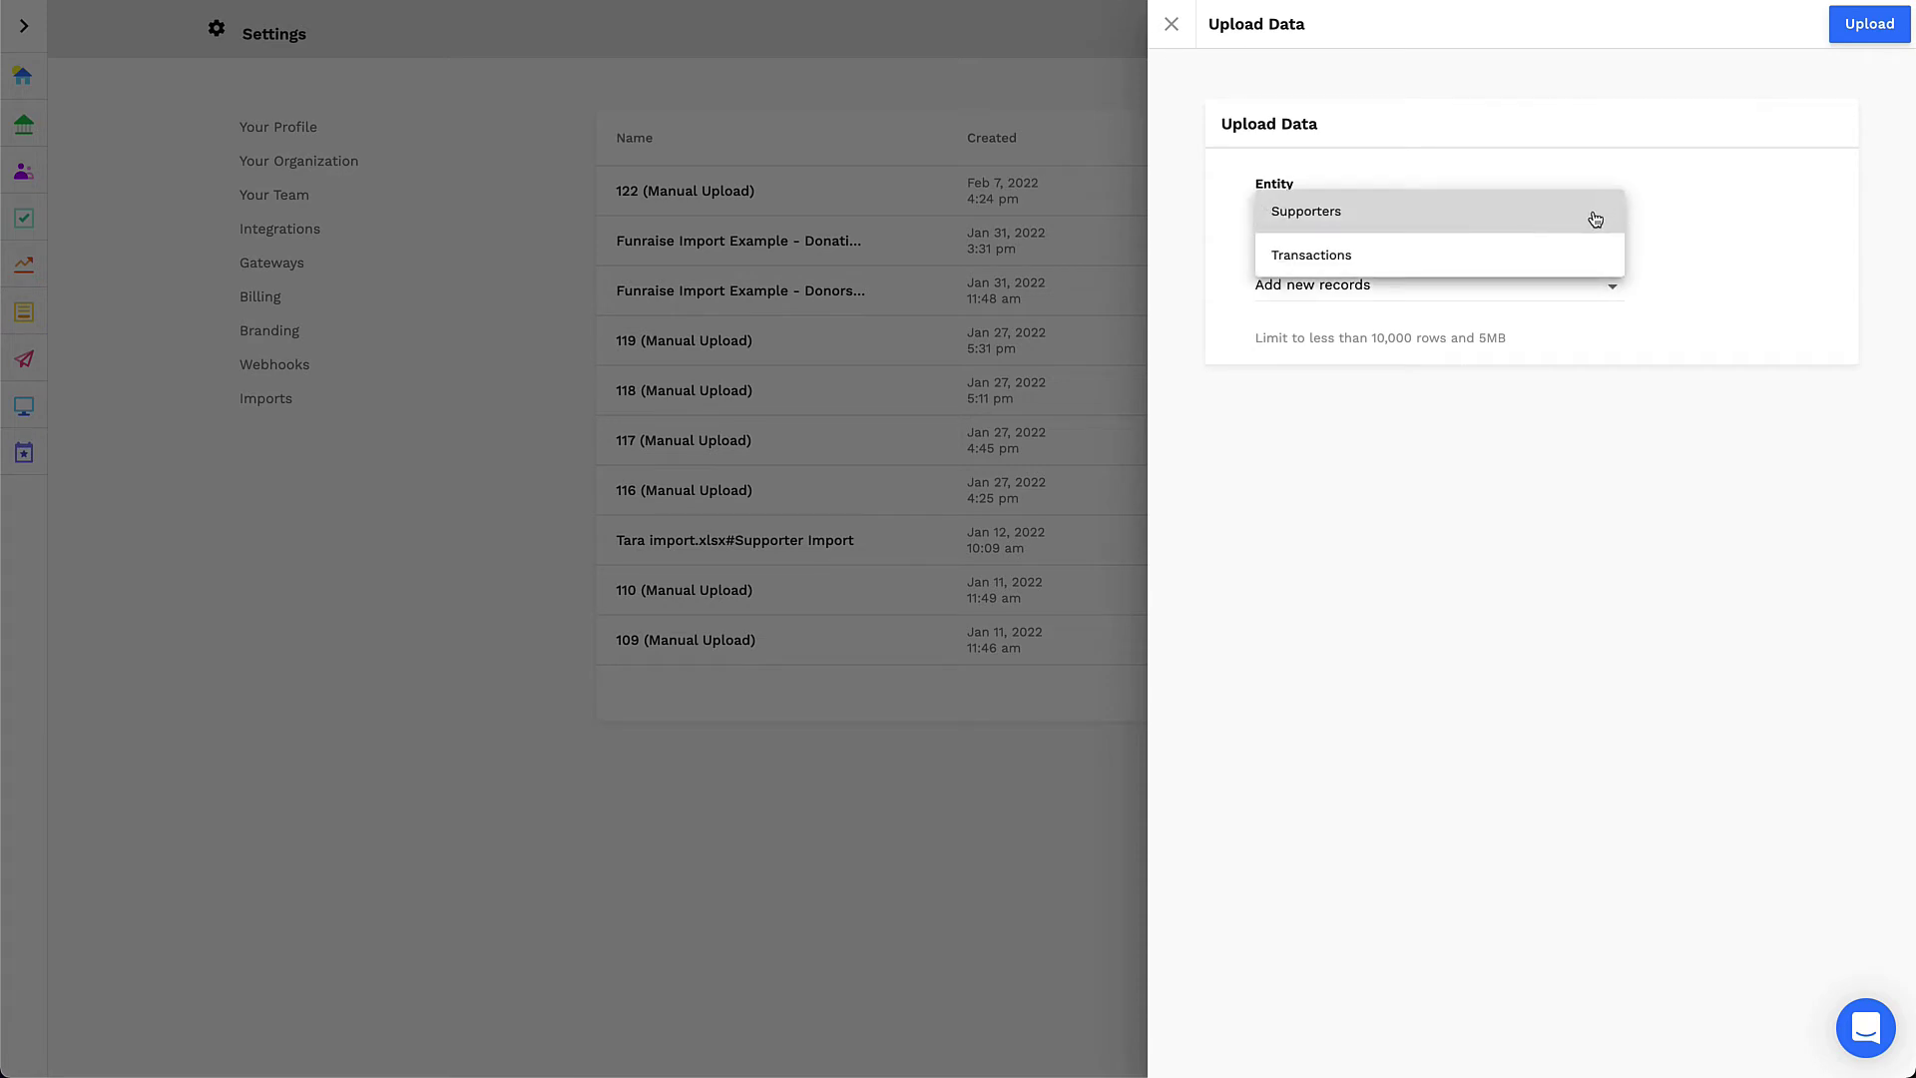
pyautogui.click(1591, 213)
pyautogui.click(1666, 219)
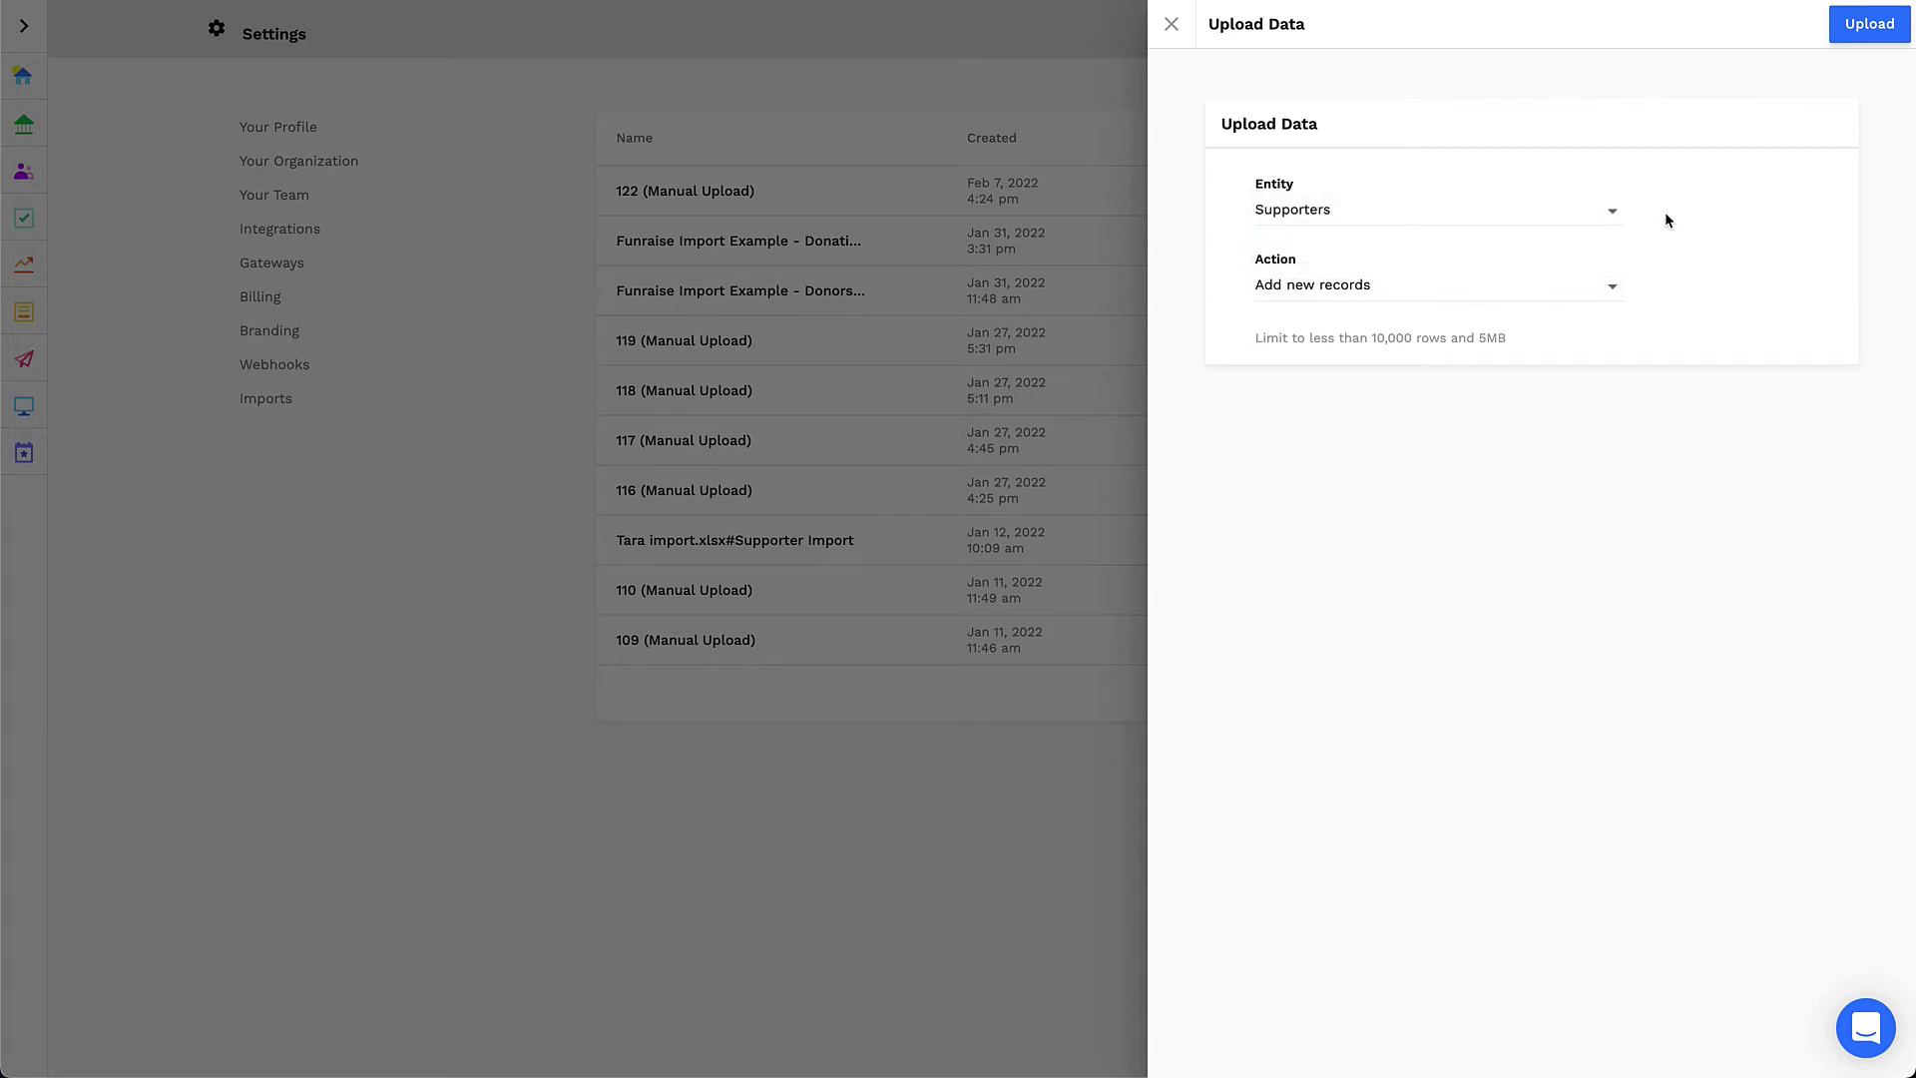
pyautogui.click(1579, 291)
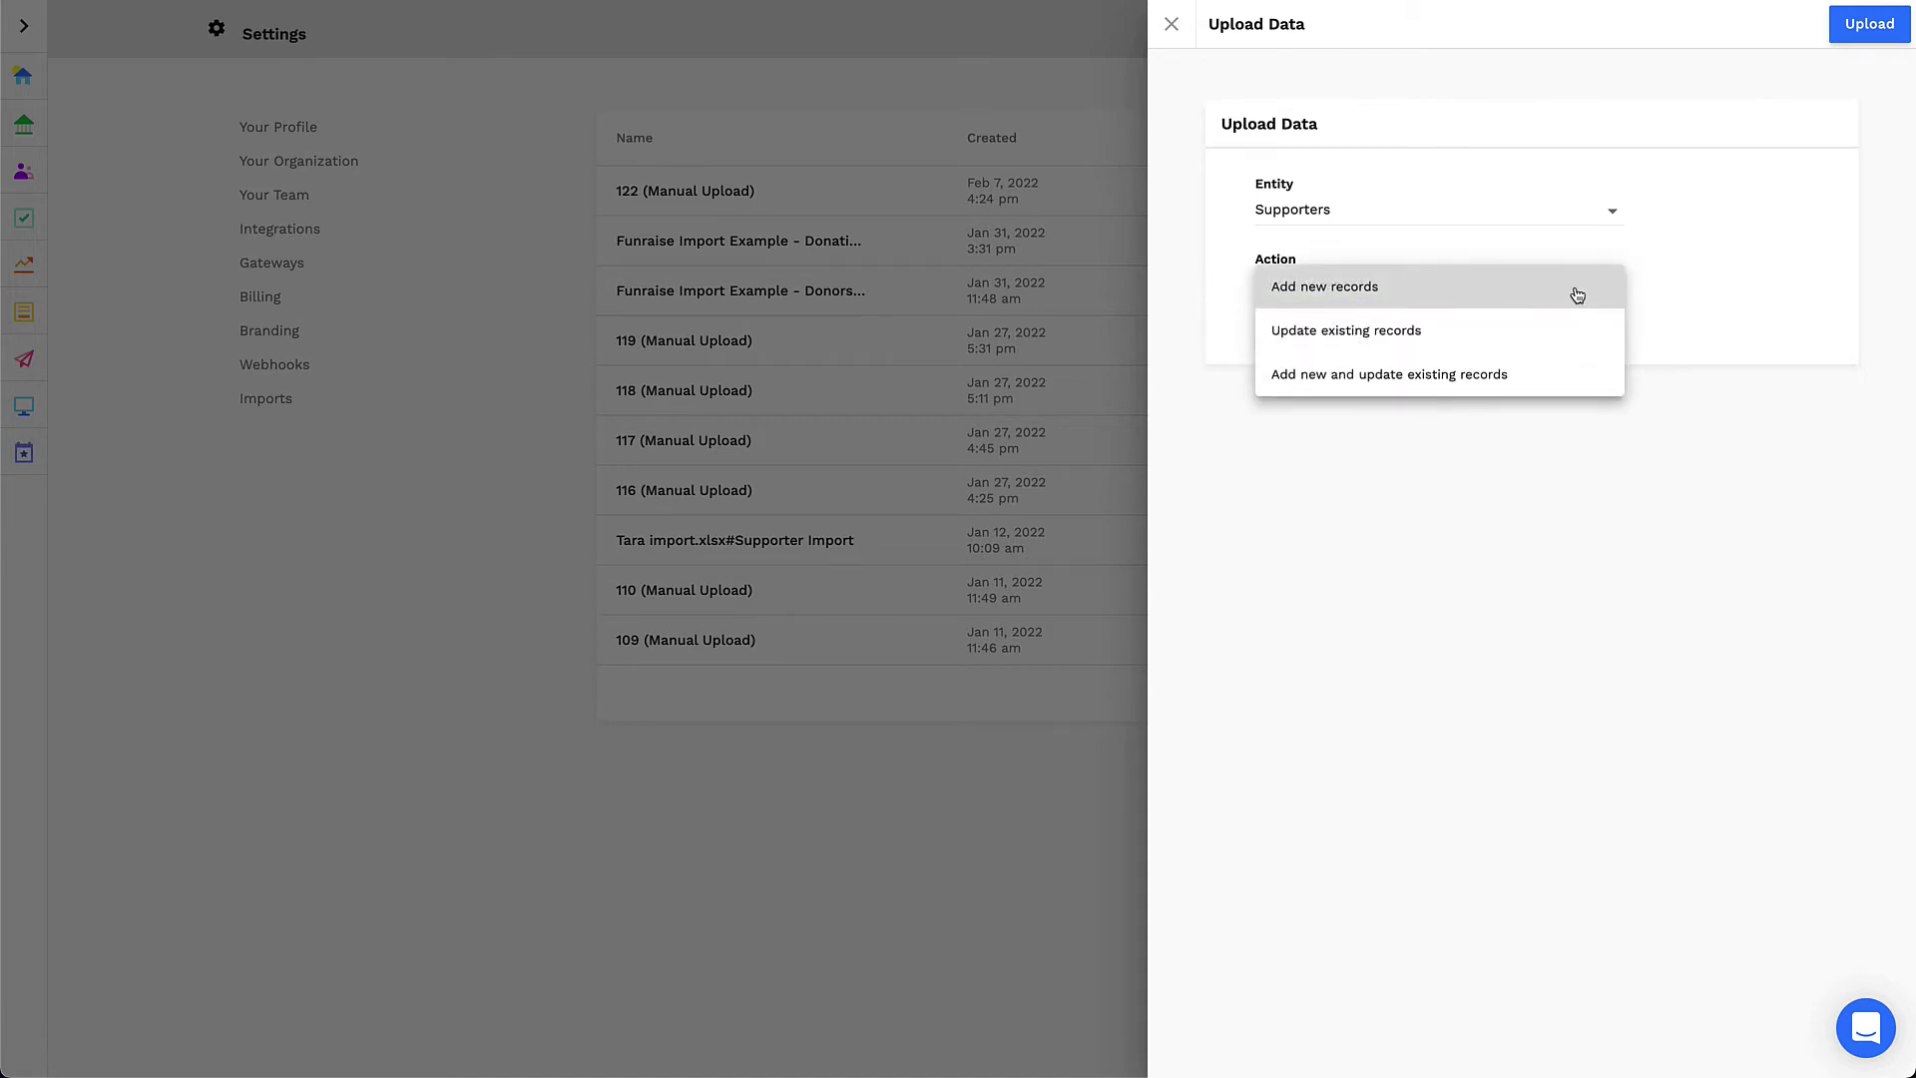
pyautogui.click(1577, 293)
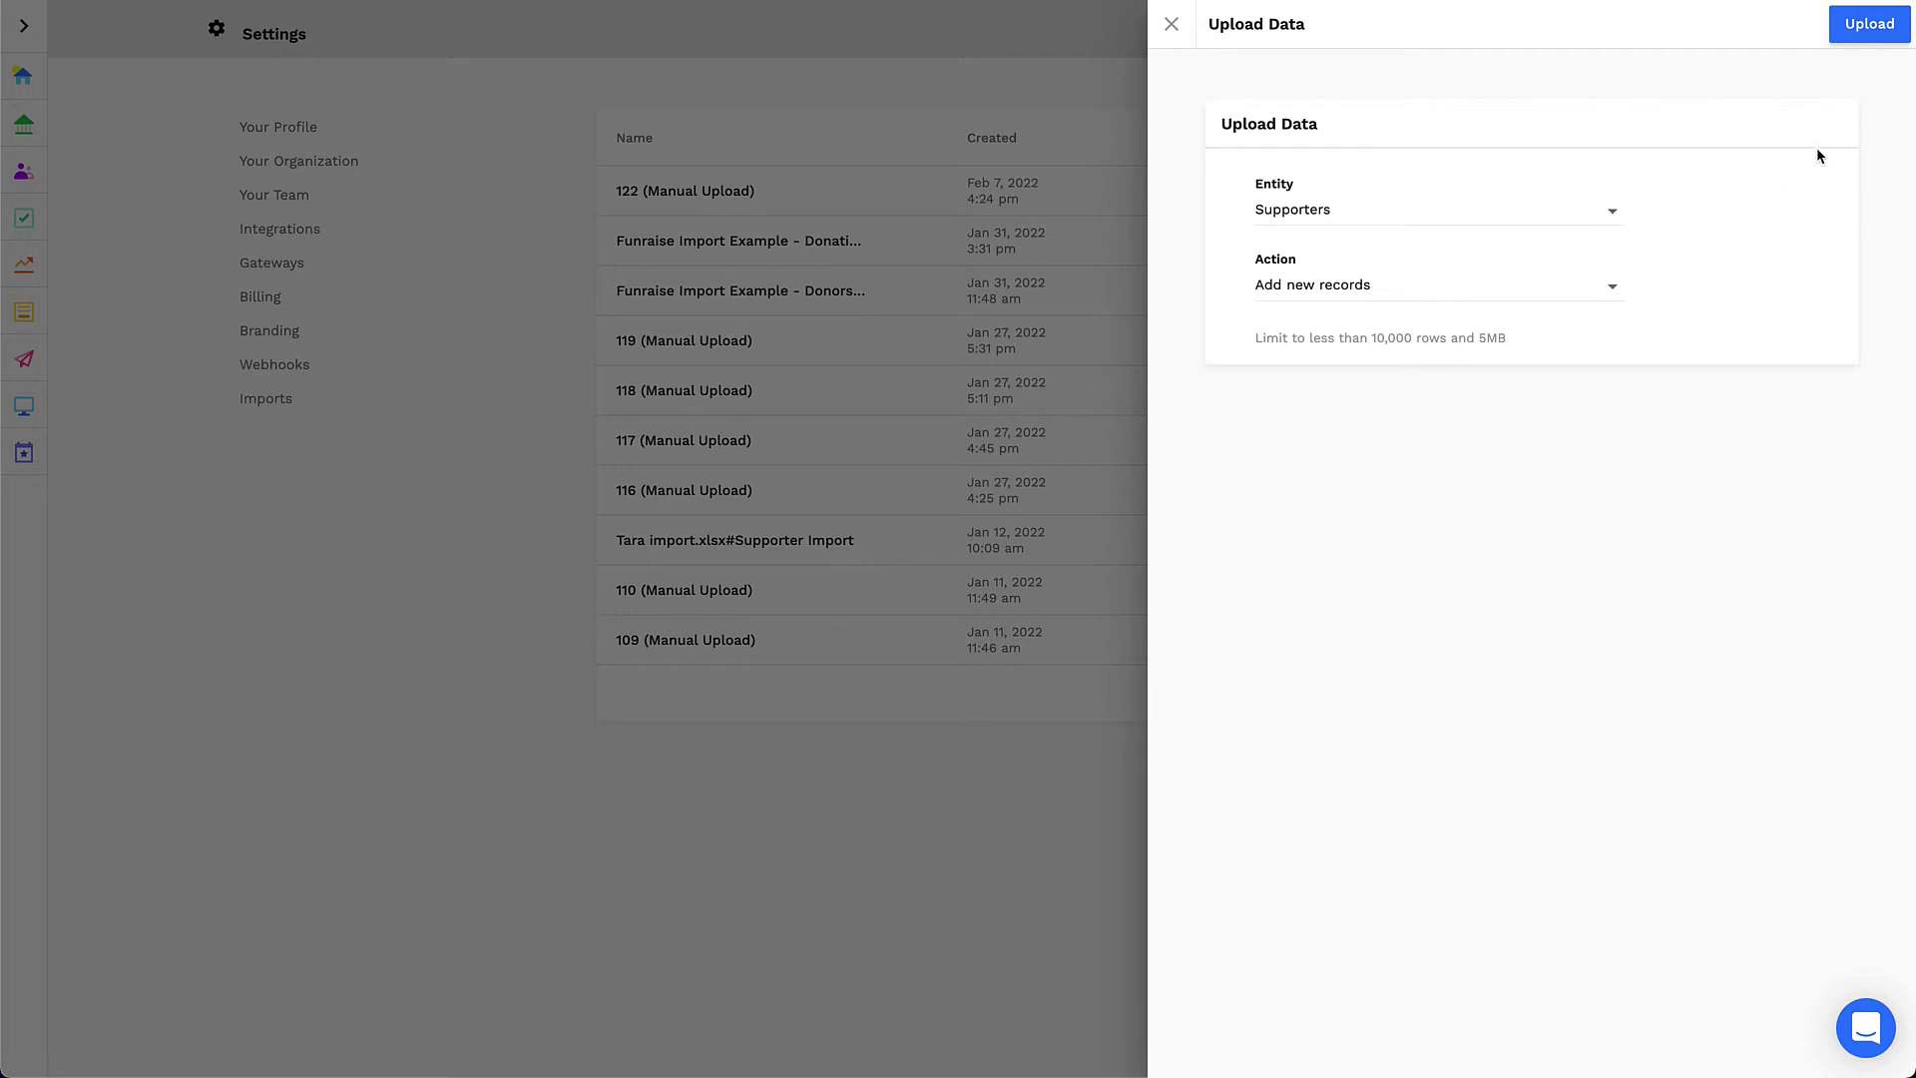
pyautogui.click(1880, 30)
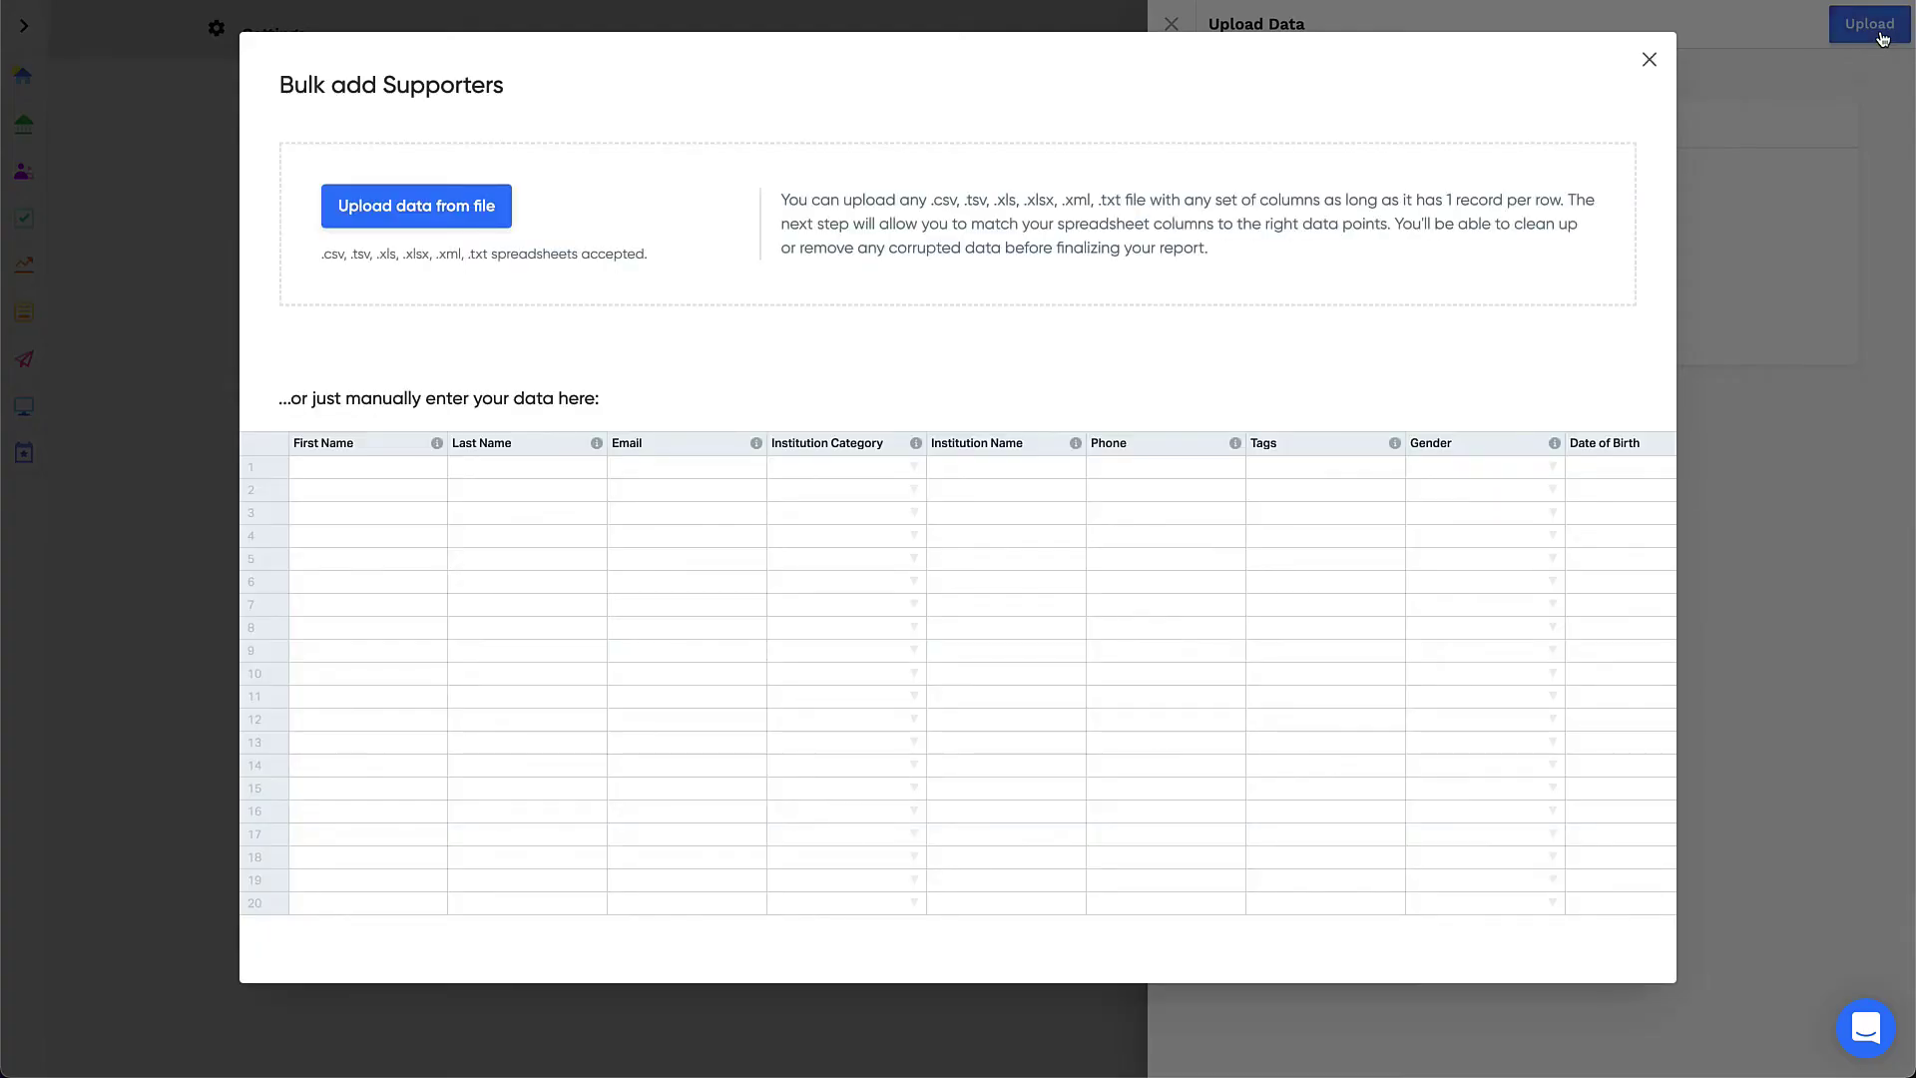
# Upload 'Funraise Import Example - Supporters.csv' into the bulk supporter import
pyautogui.click(509, 221)
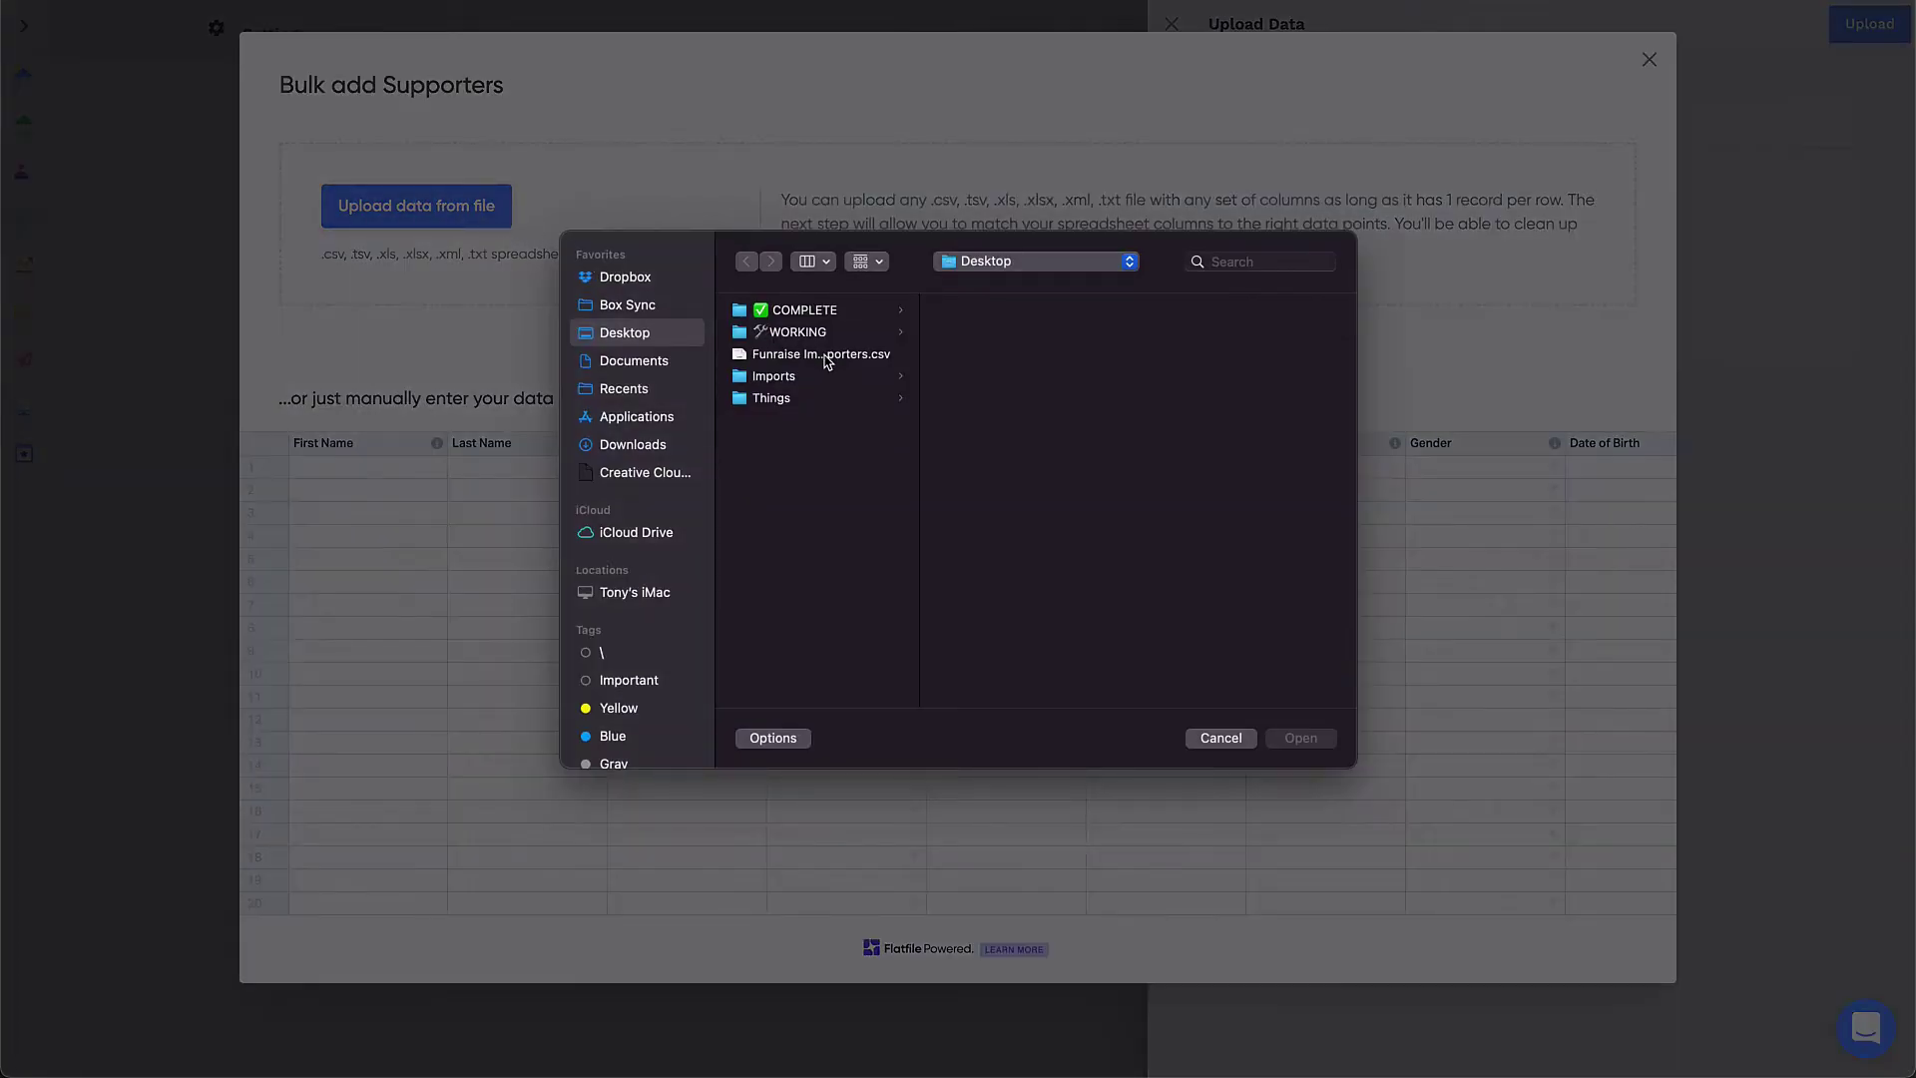
pyautogui.doubleClick(820, 353)
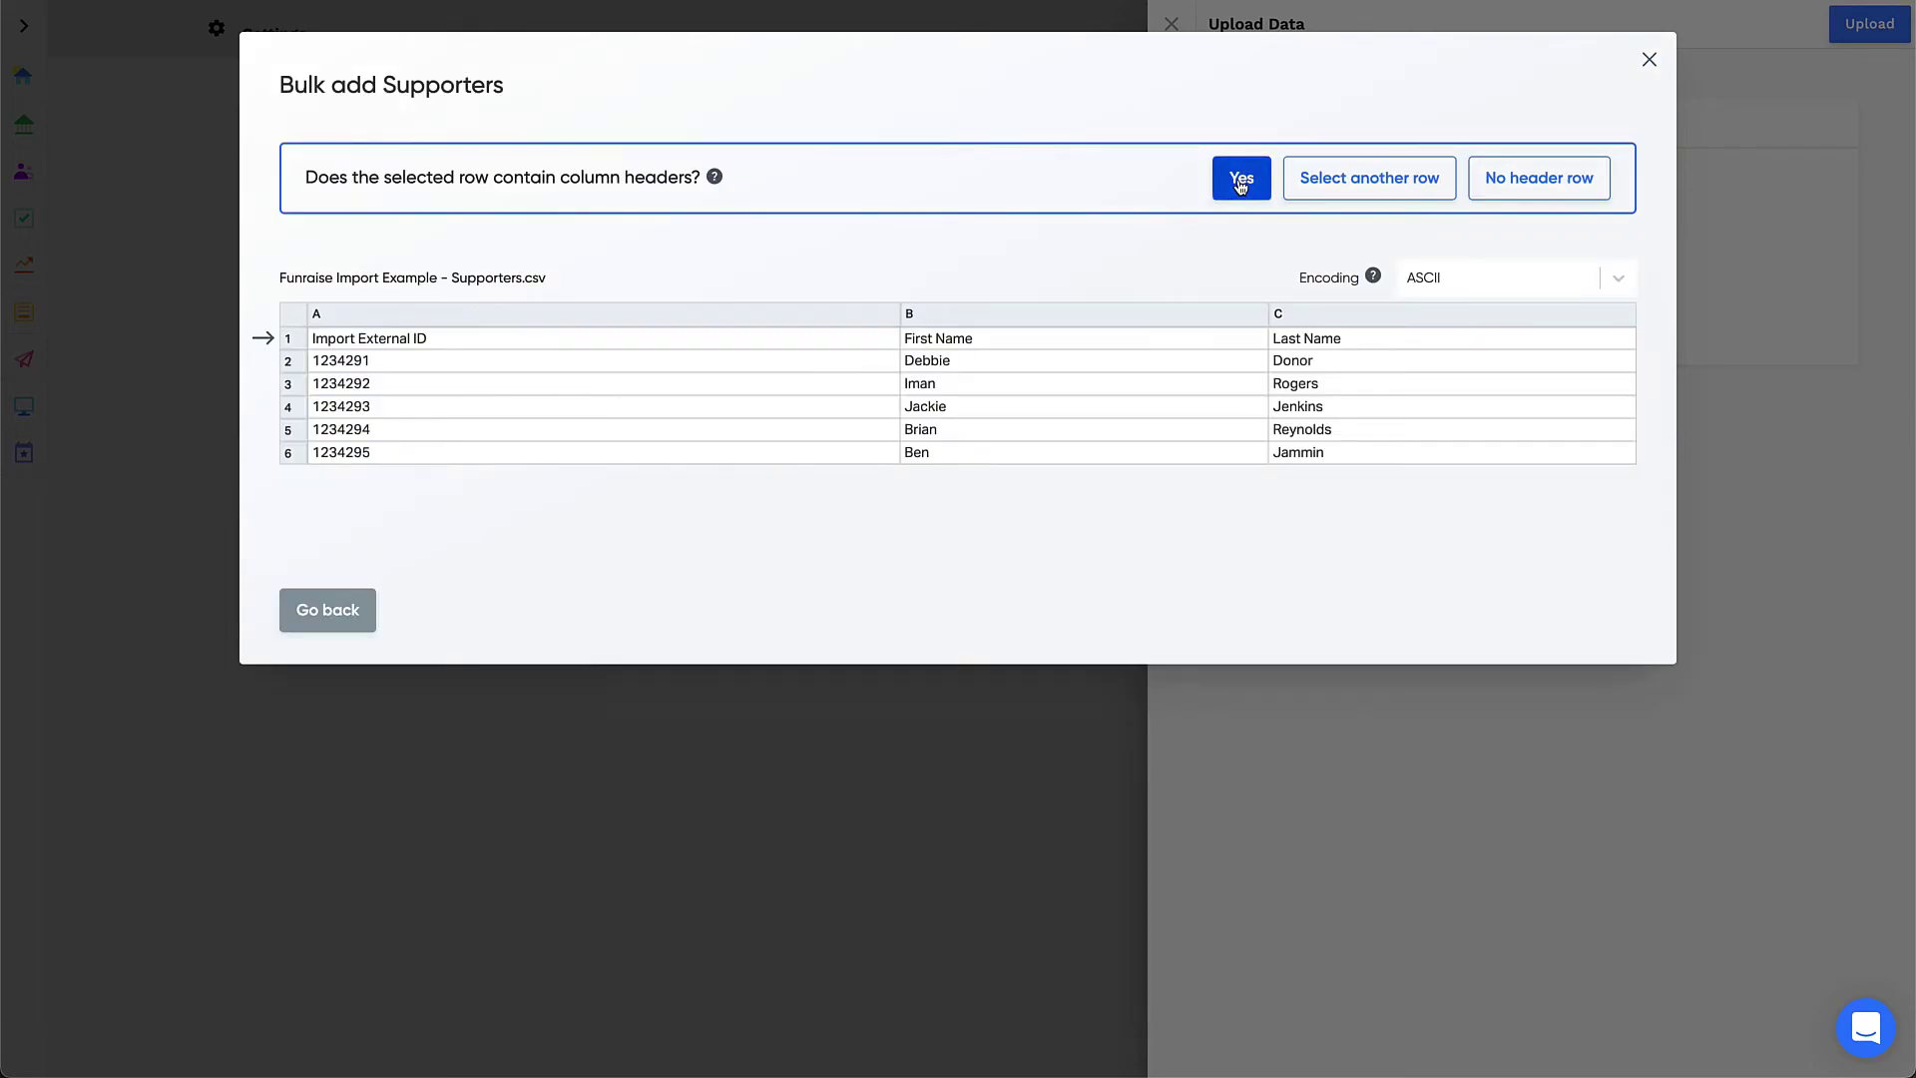
# Confirm row 1 as headers and confirm the mappings from Import External ID through Gender
pyautogui.click(1240, 185)
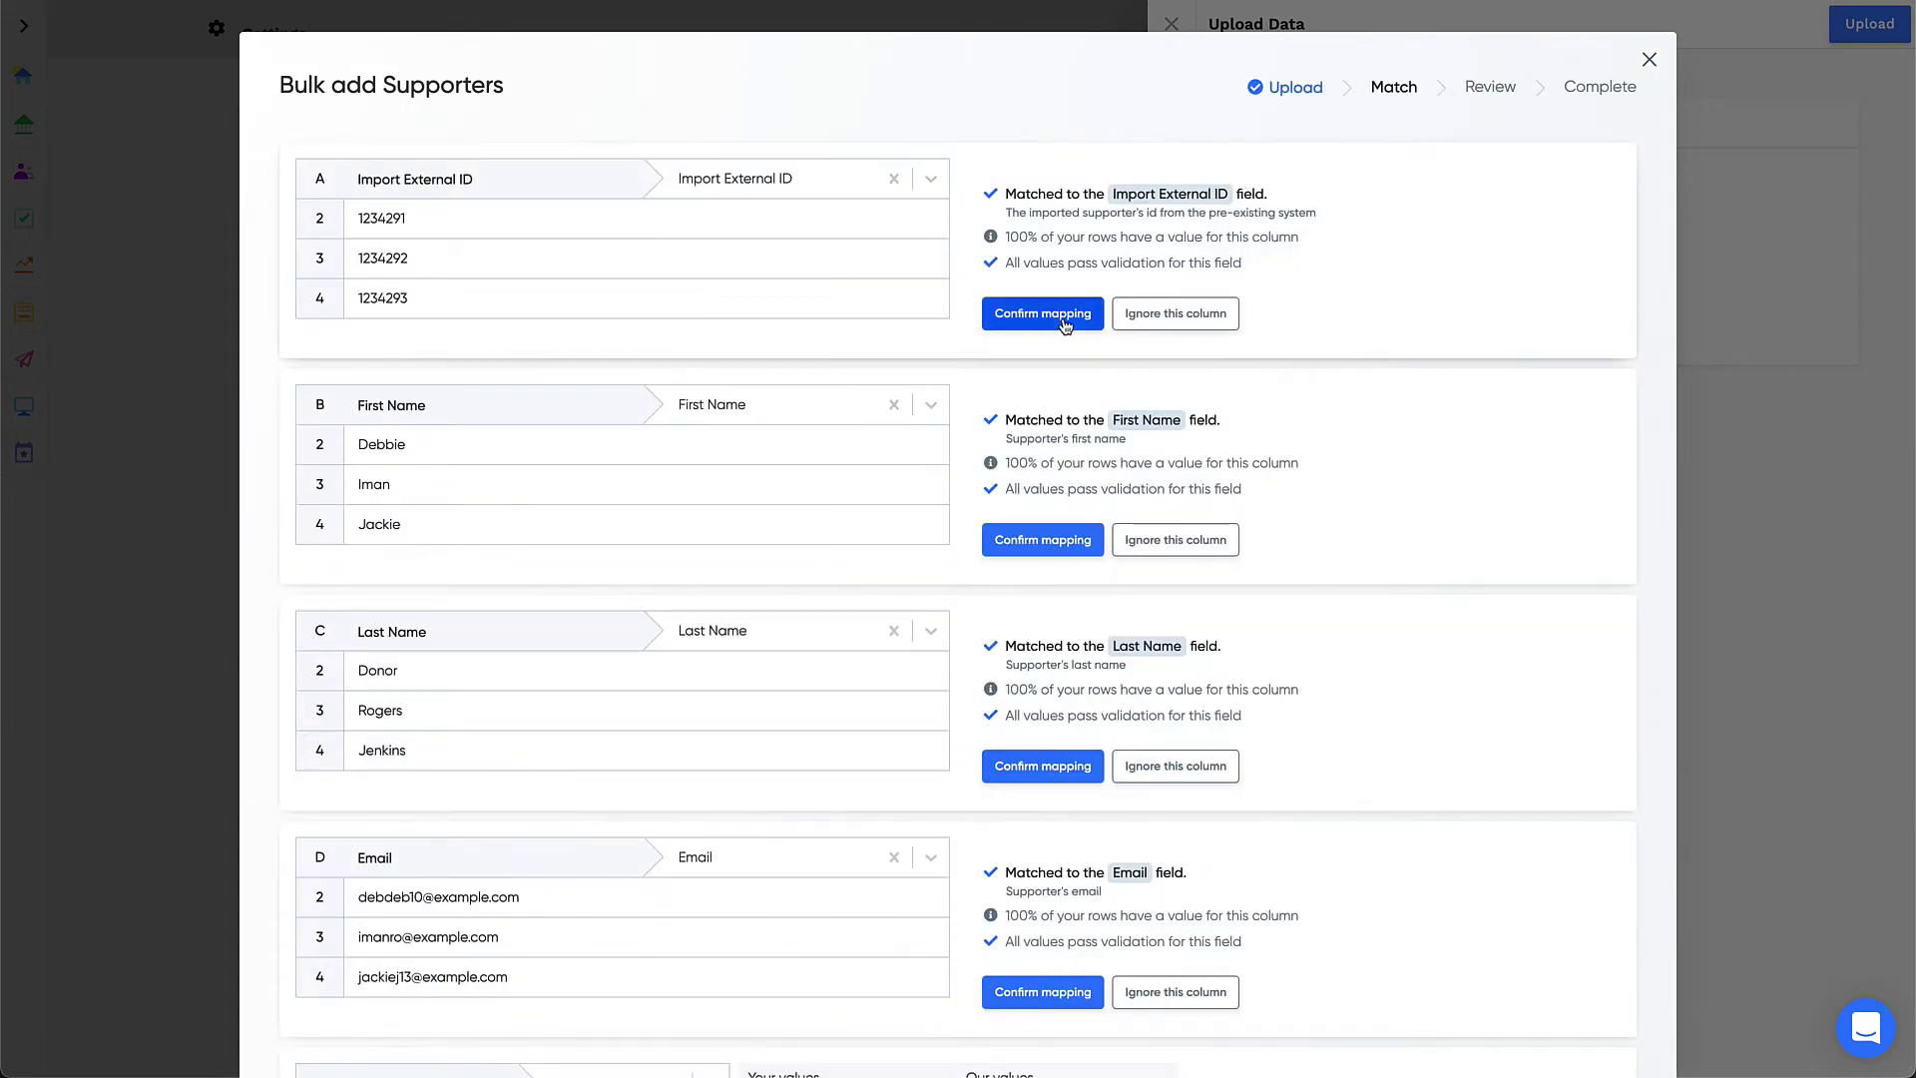
pyautogui.click(1065, 326)
pyautogui.click(1053, 404)
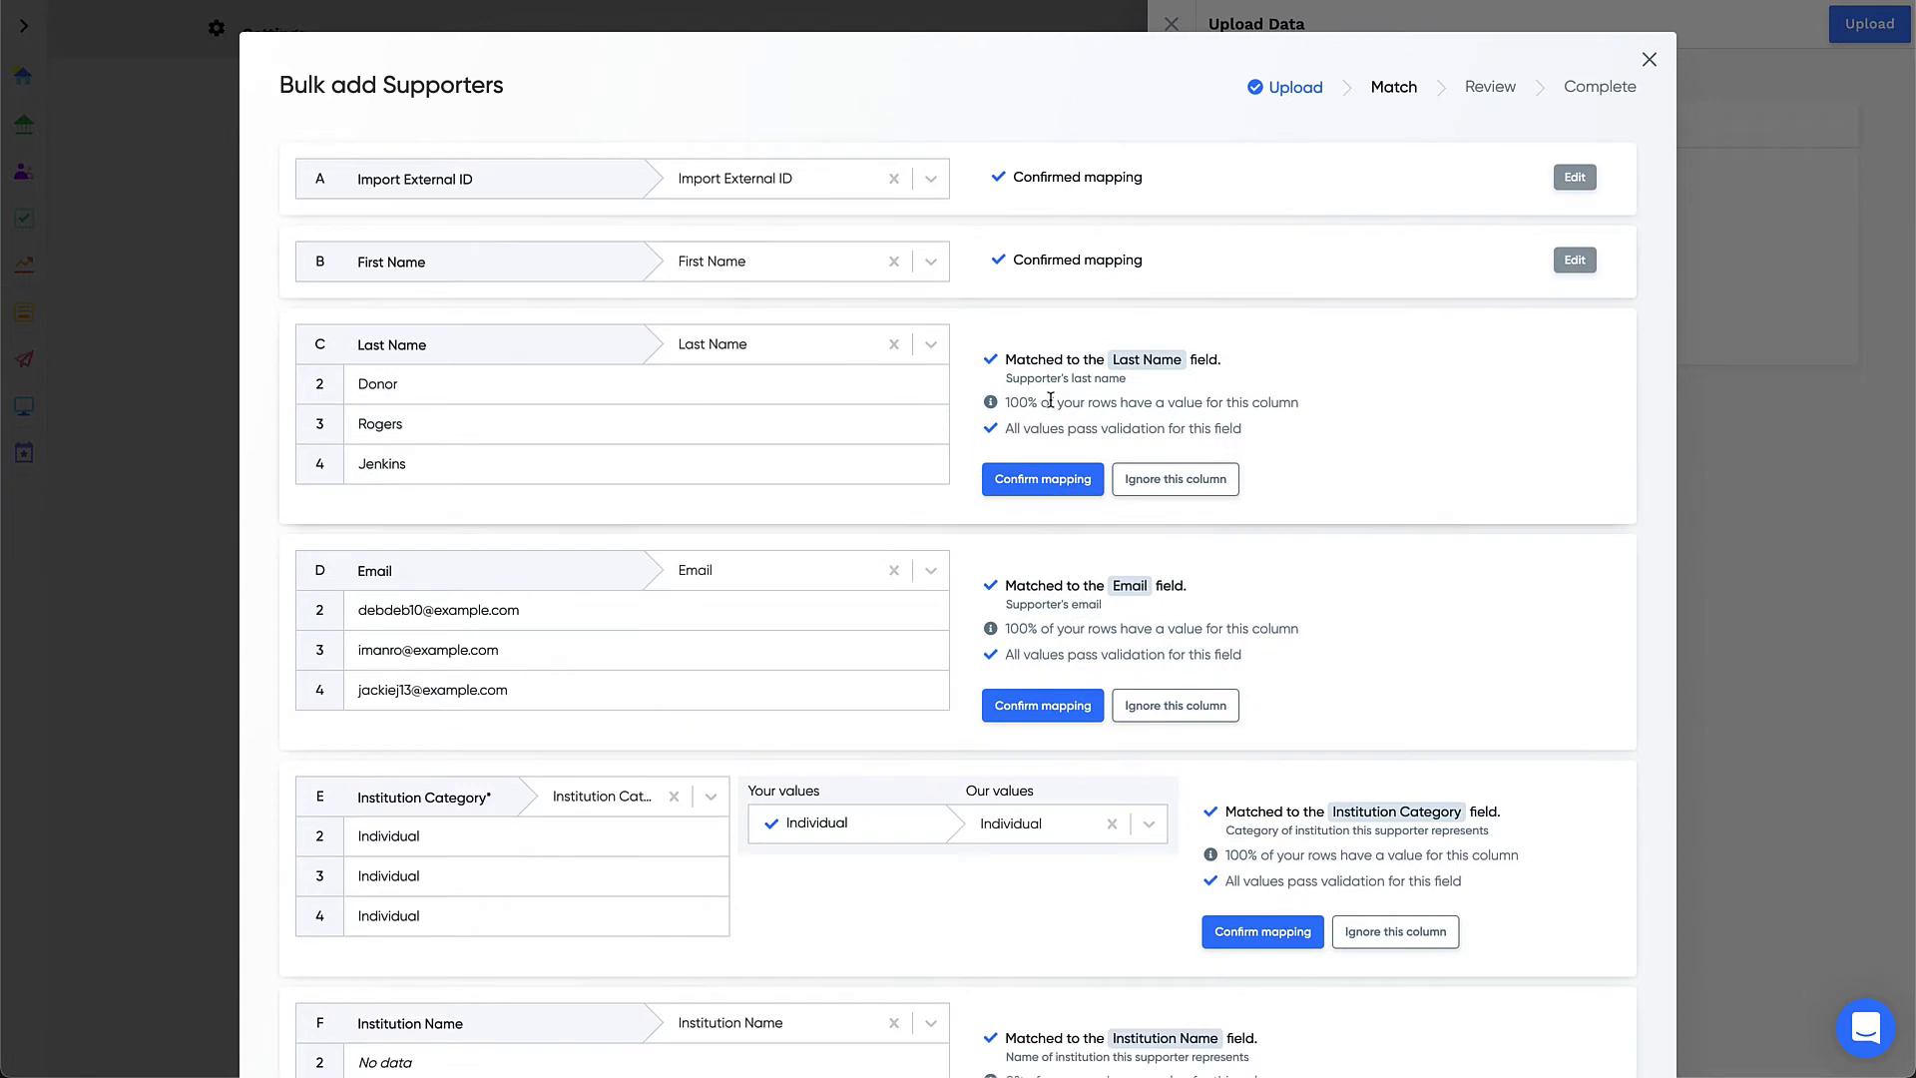
pyautogui.click(1046, 481)
pyautogui.click(1046, 564)
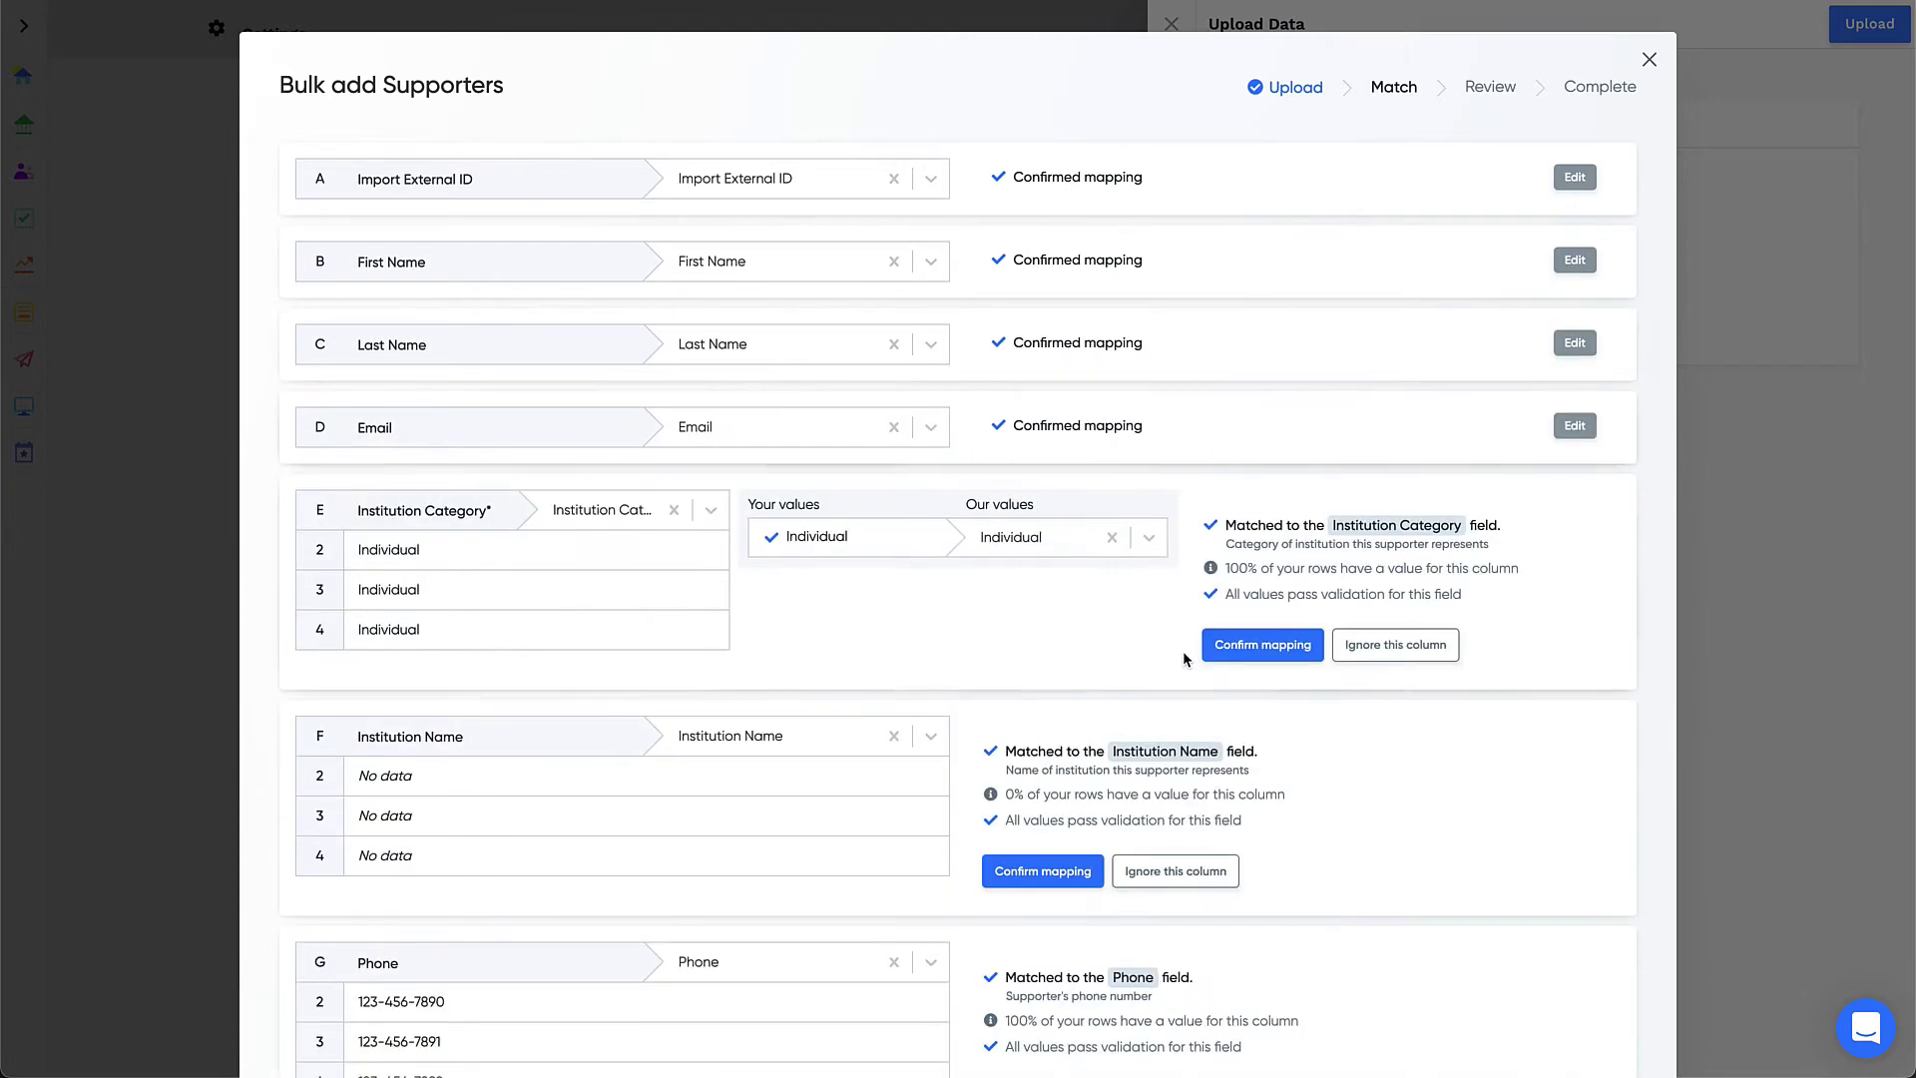
pyautogui.click(1243, 653)
pyautogui.click(1050, 730)
pyautogui.click(1048, 812)
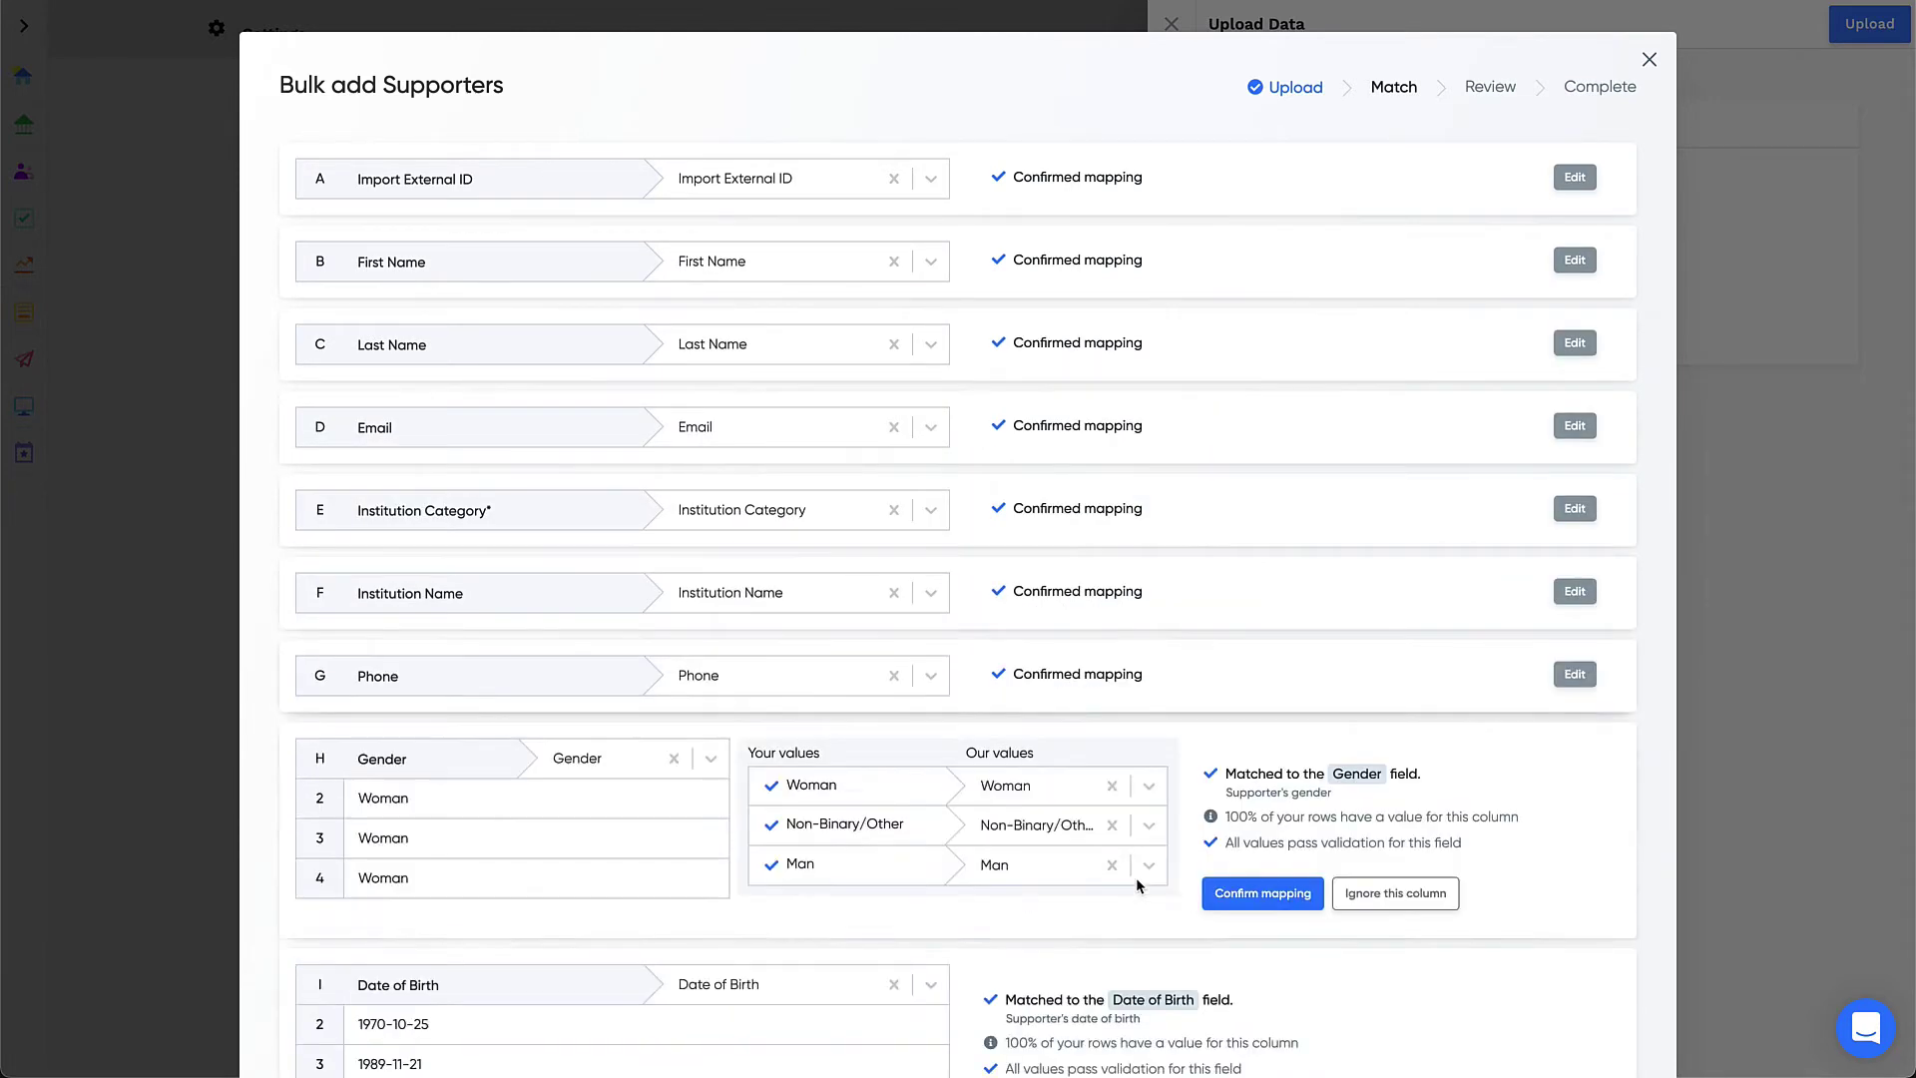
pyautogui.click(1262, 893)
# Confirm the Date of Birth, opt-in, Address, City, State, Postal Code and Country mappings
pyautogui.scroll(-7, 1193, 876)
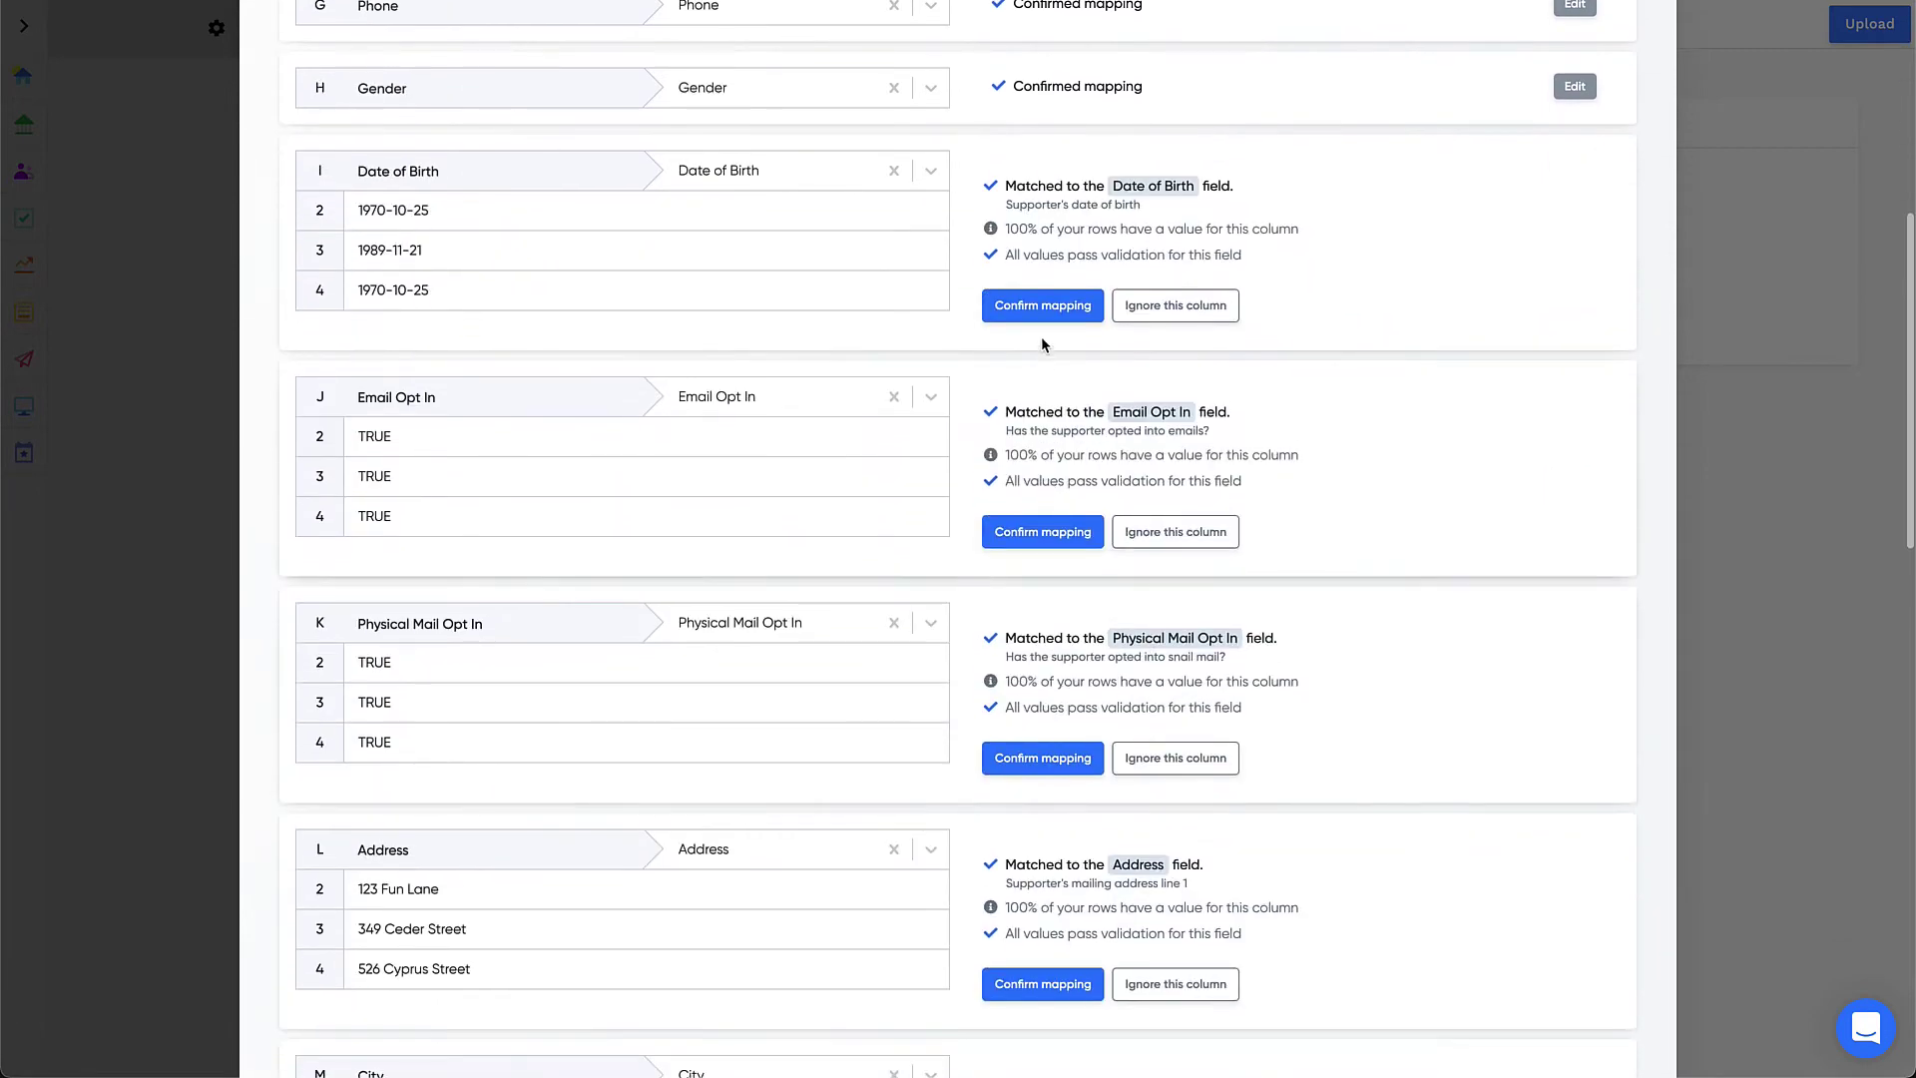
pyautogui.click(1042, 308)
pyautogui.click(1043, 389)
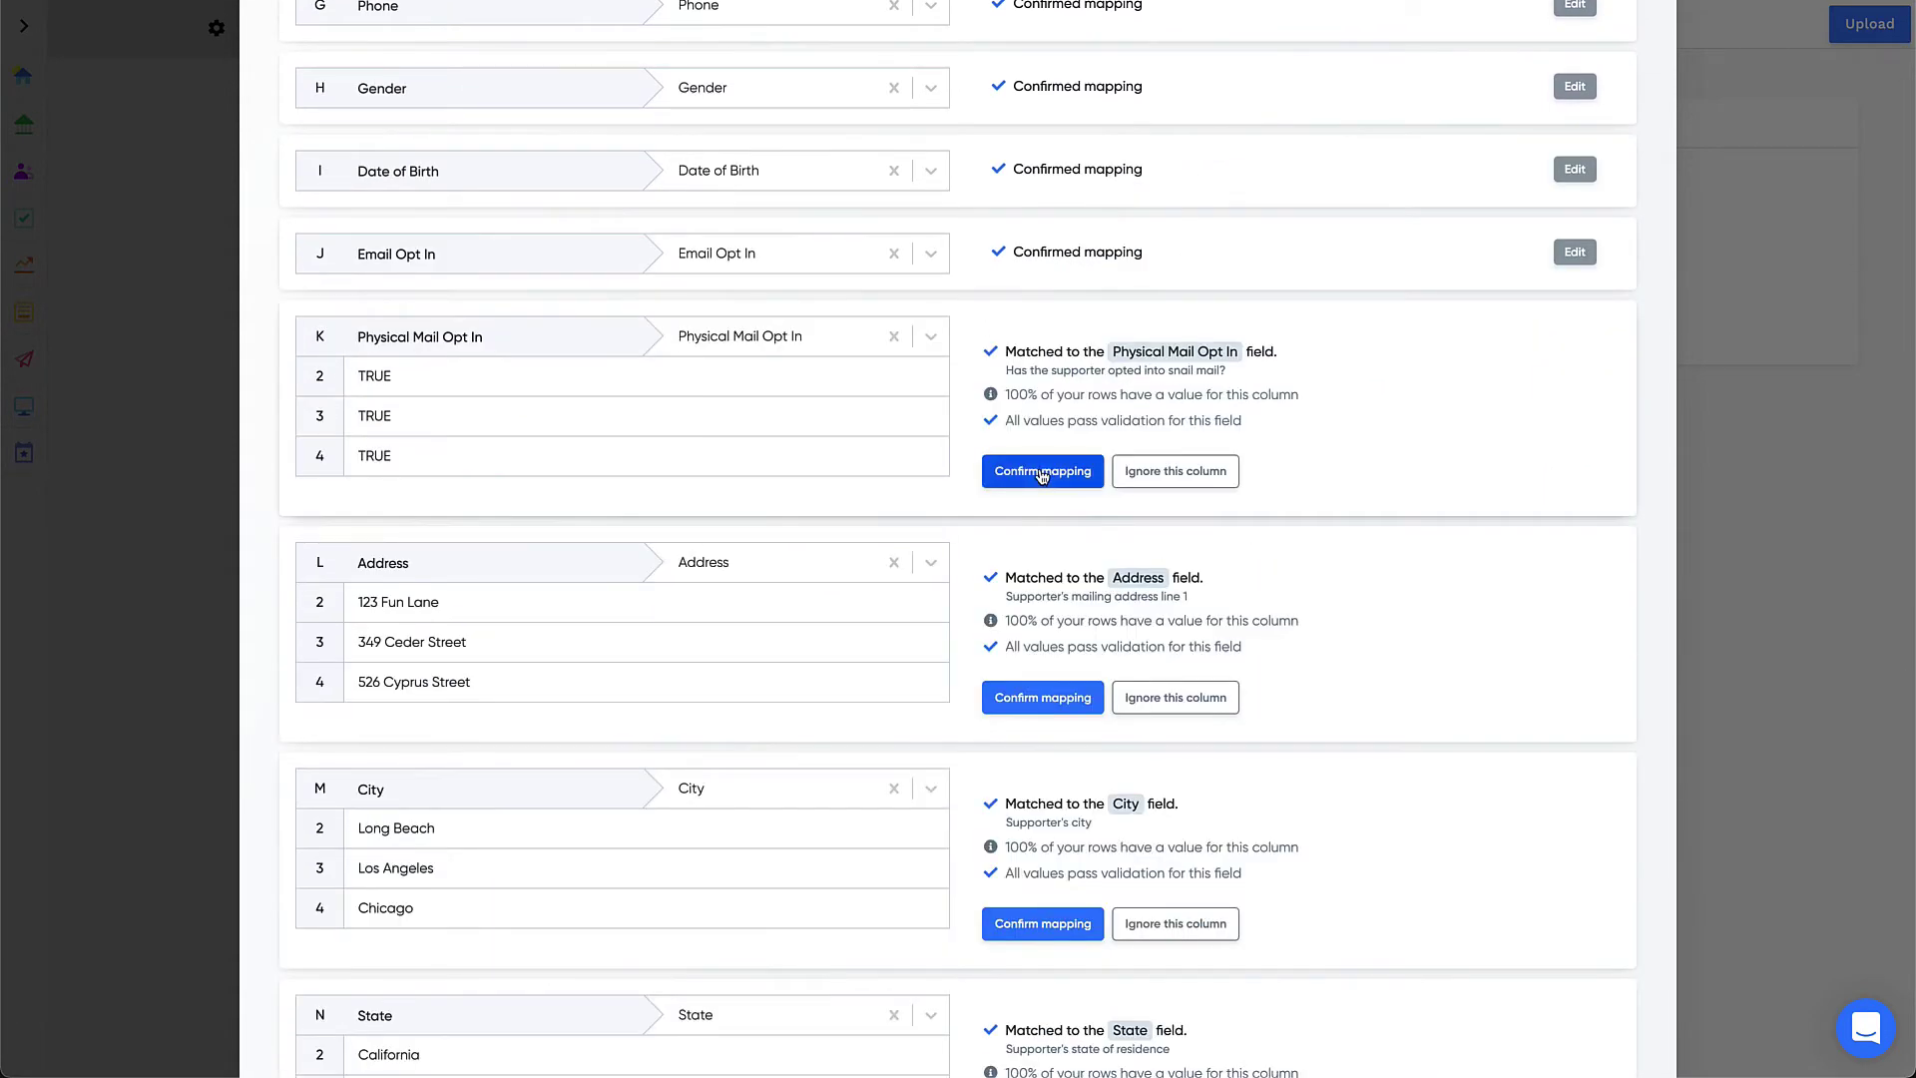
pyautogui.click(1042, 475)
pyautogui.click(1038, 556)
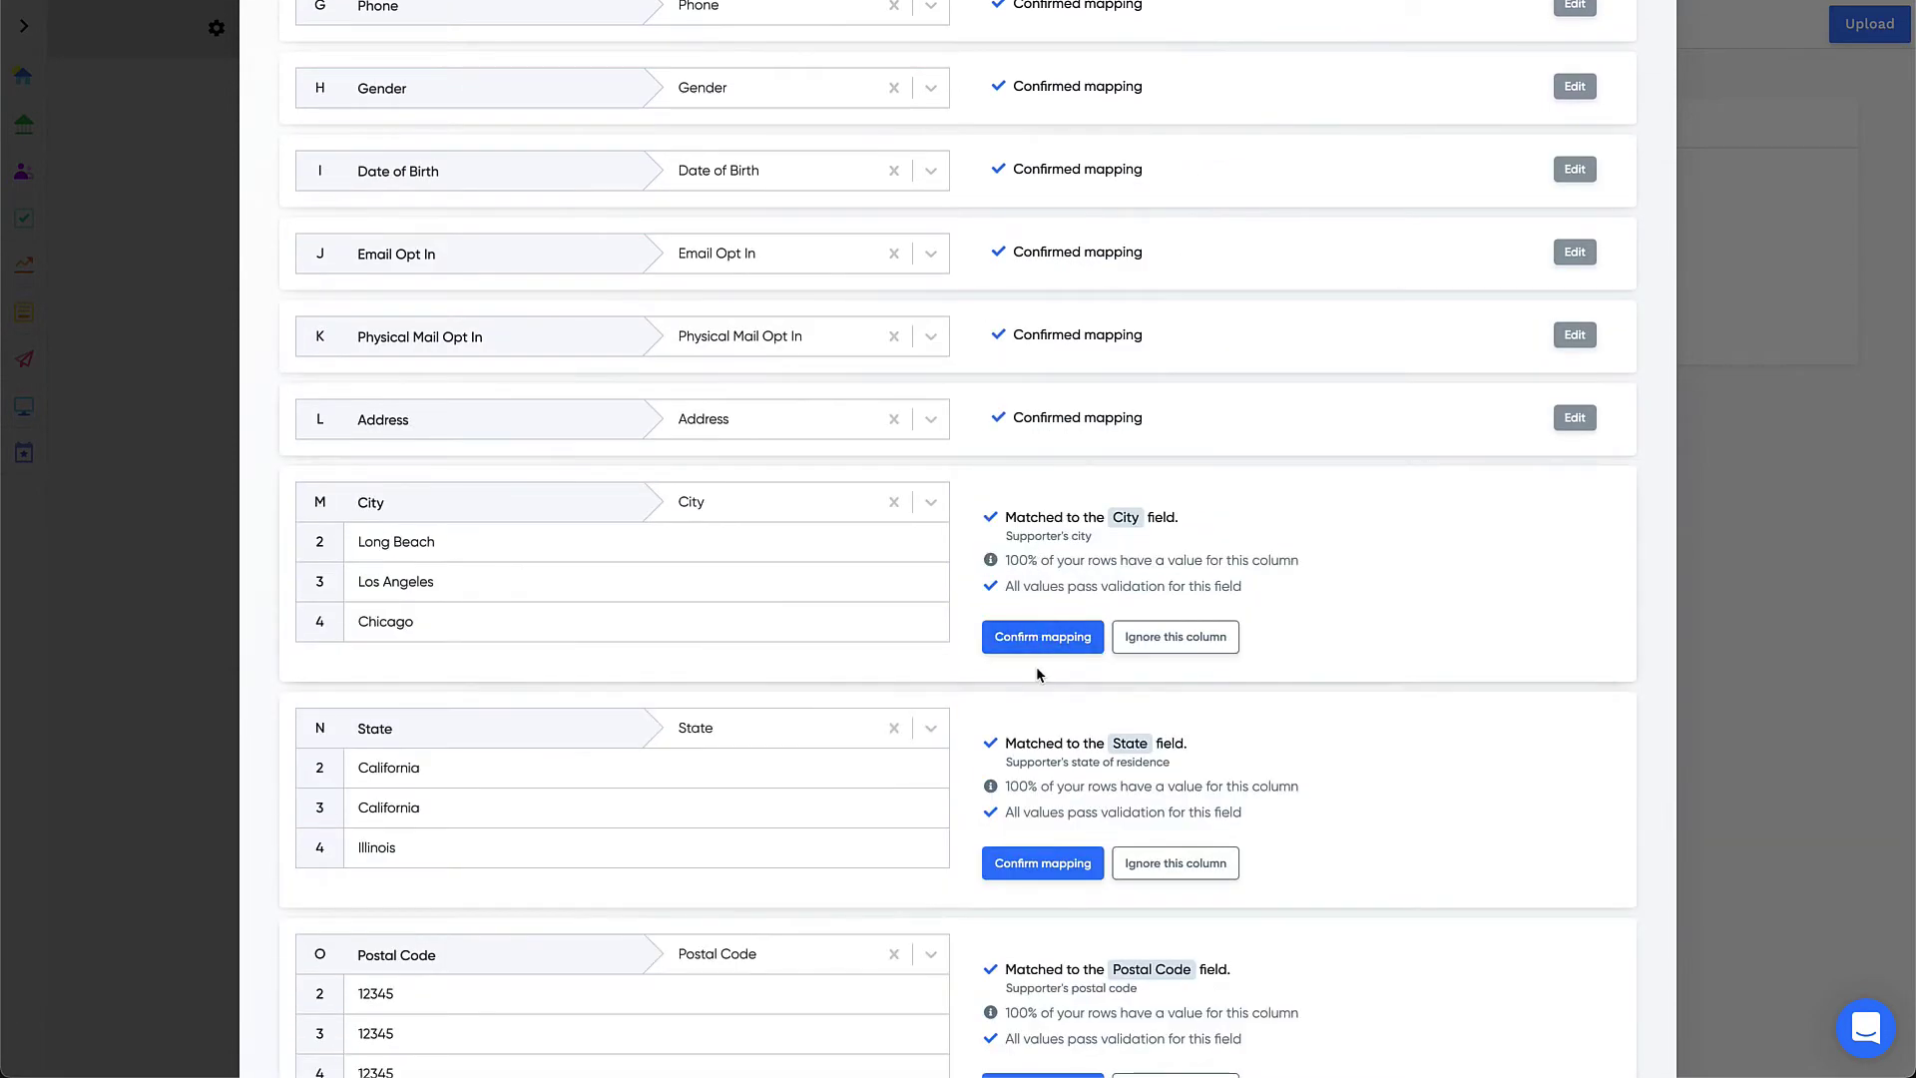
pyautogui.click(1040, 644)
pyautogui.click(1040, 719)
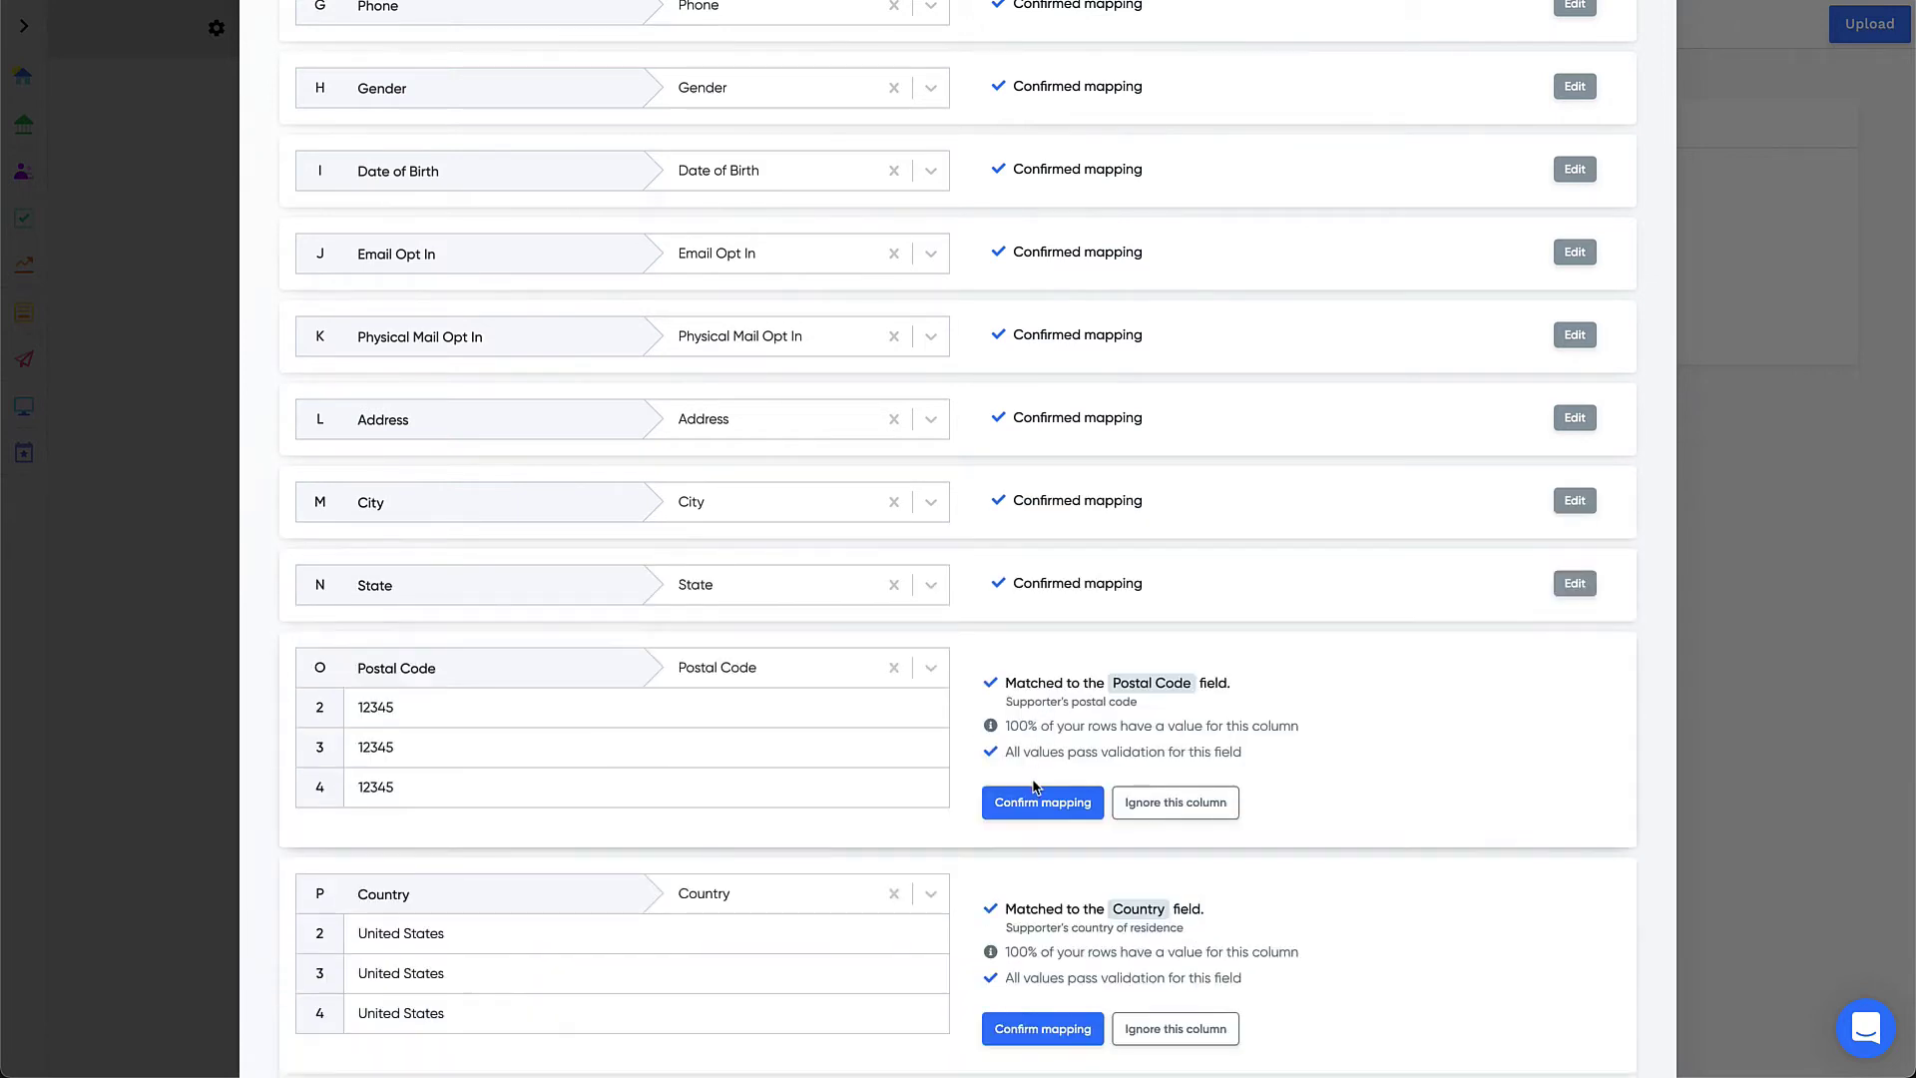
pyautogui.click(1039, 800)
pyautogui.click(1048, 886)
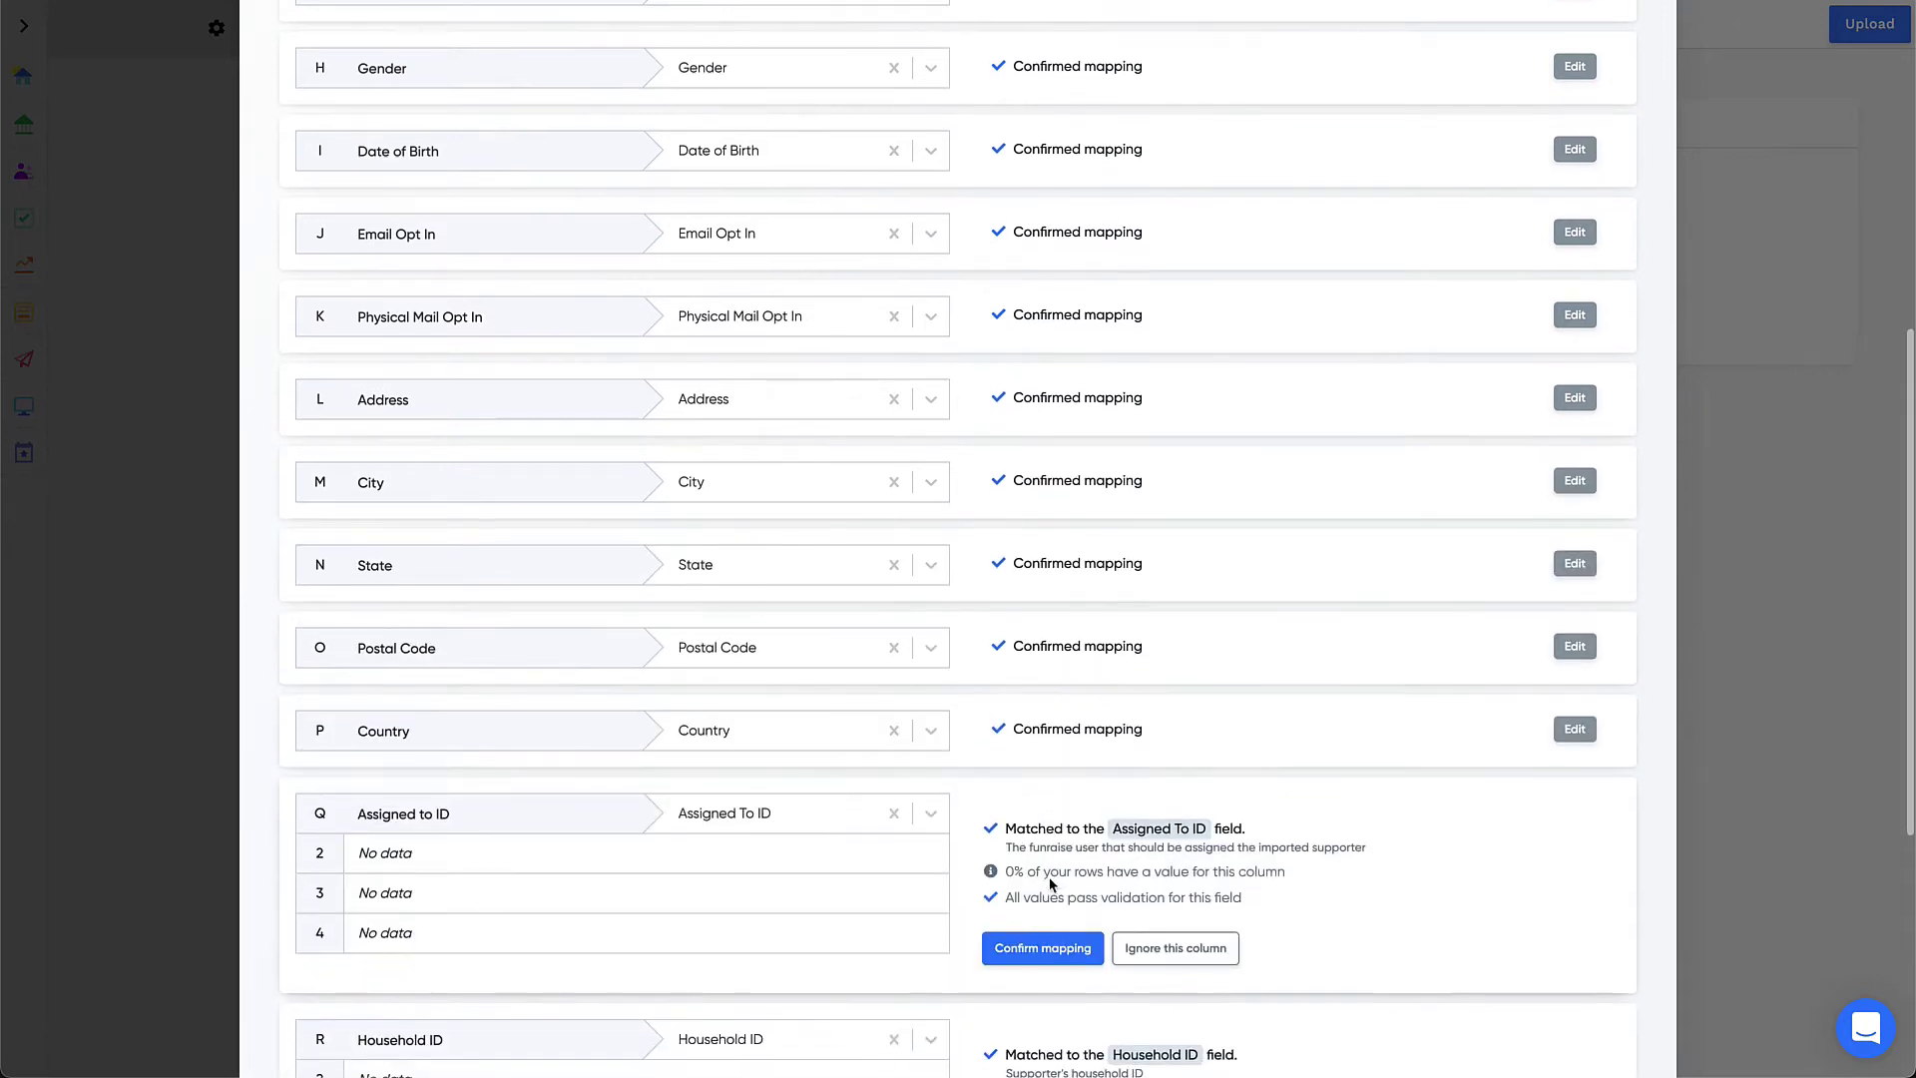
# Ignore the empty Assigned to ID and Household ID columns, confirm Tags, and go to Review
pyautogui.scroll(-5, 1050, 885)
pyautogui.click(1203, 444)
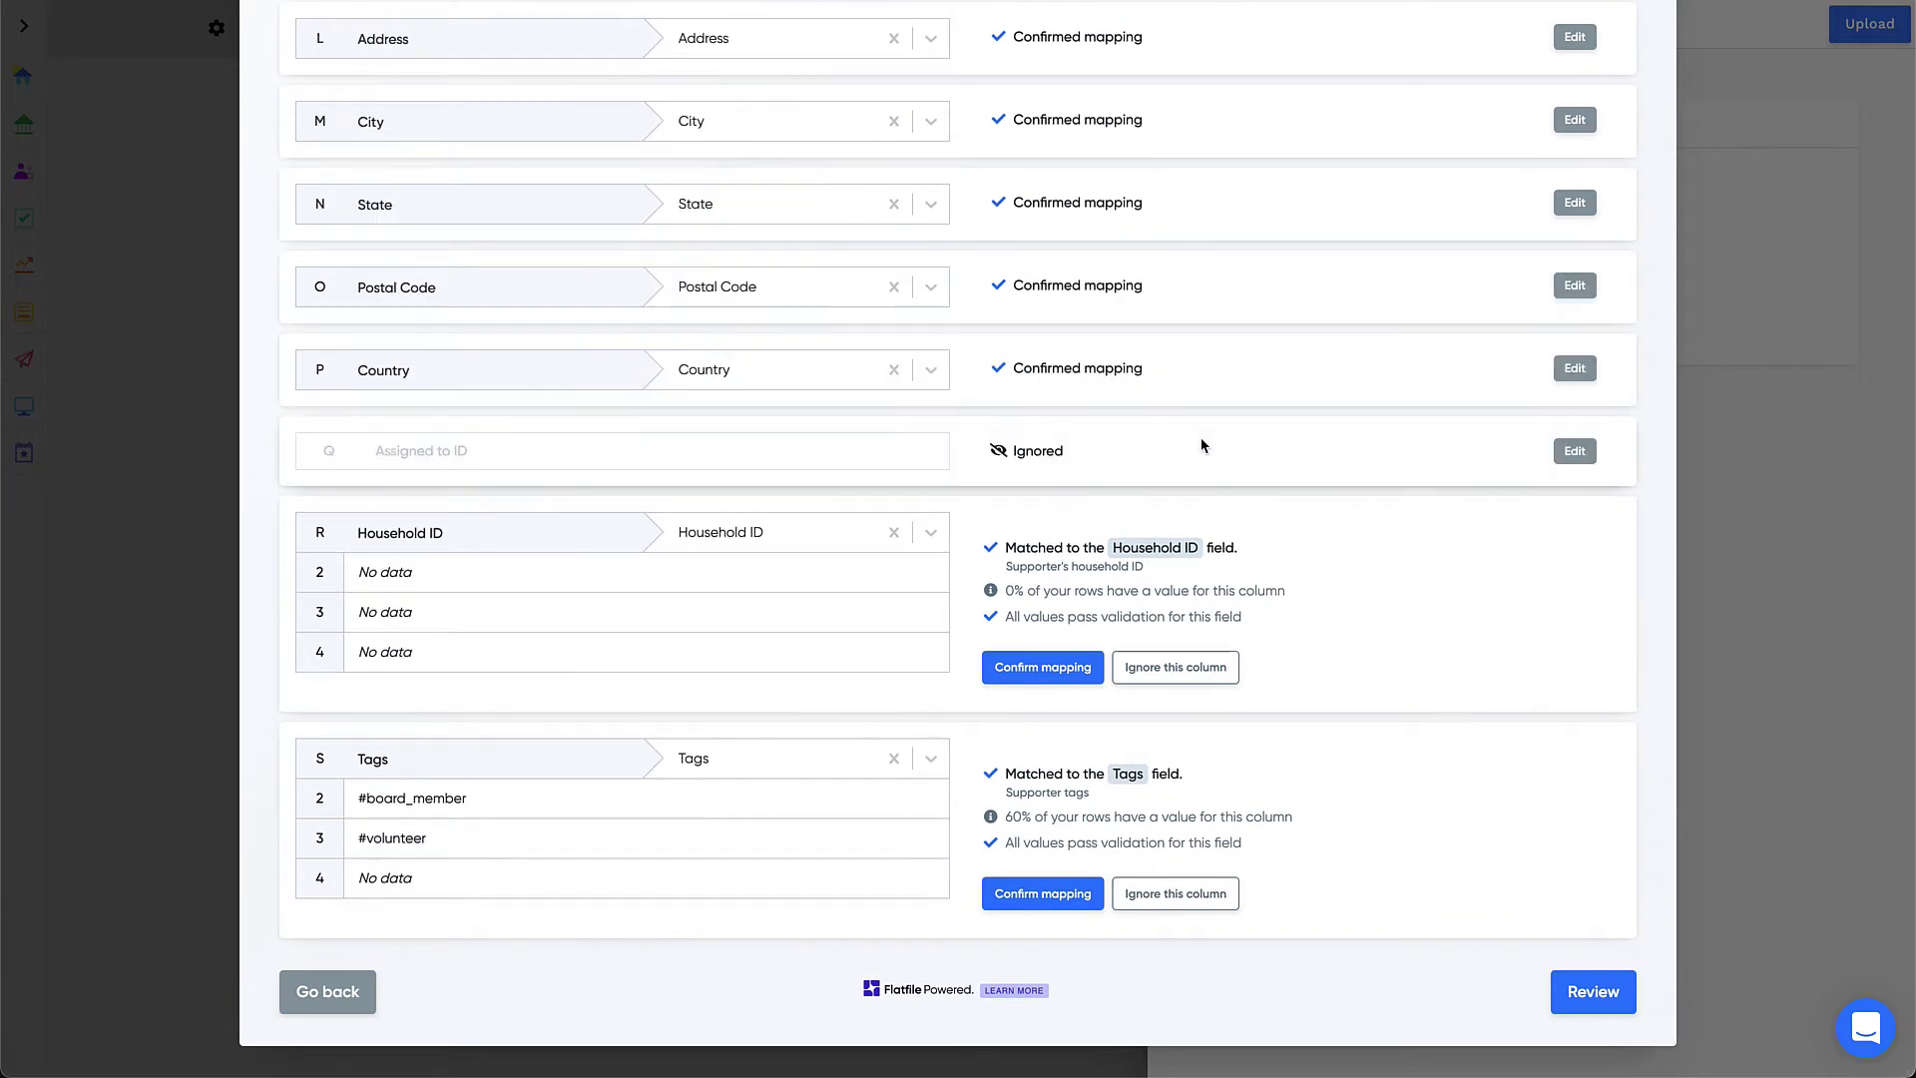
pyautogui.click(1178, 675)
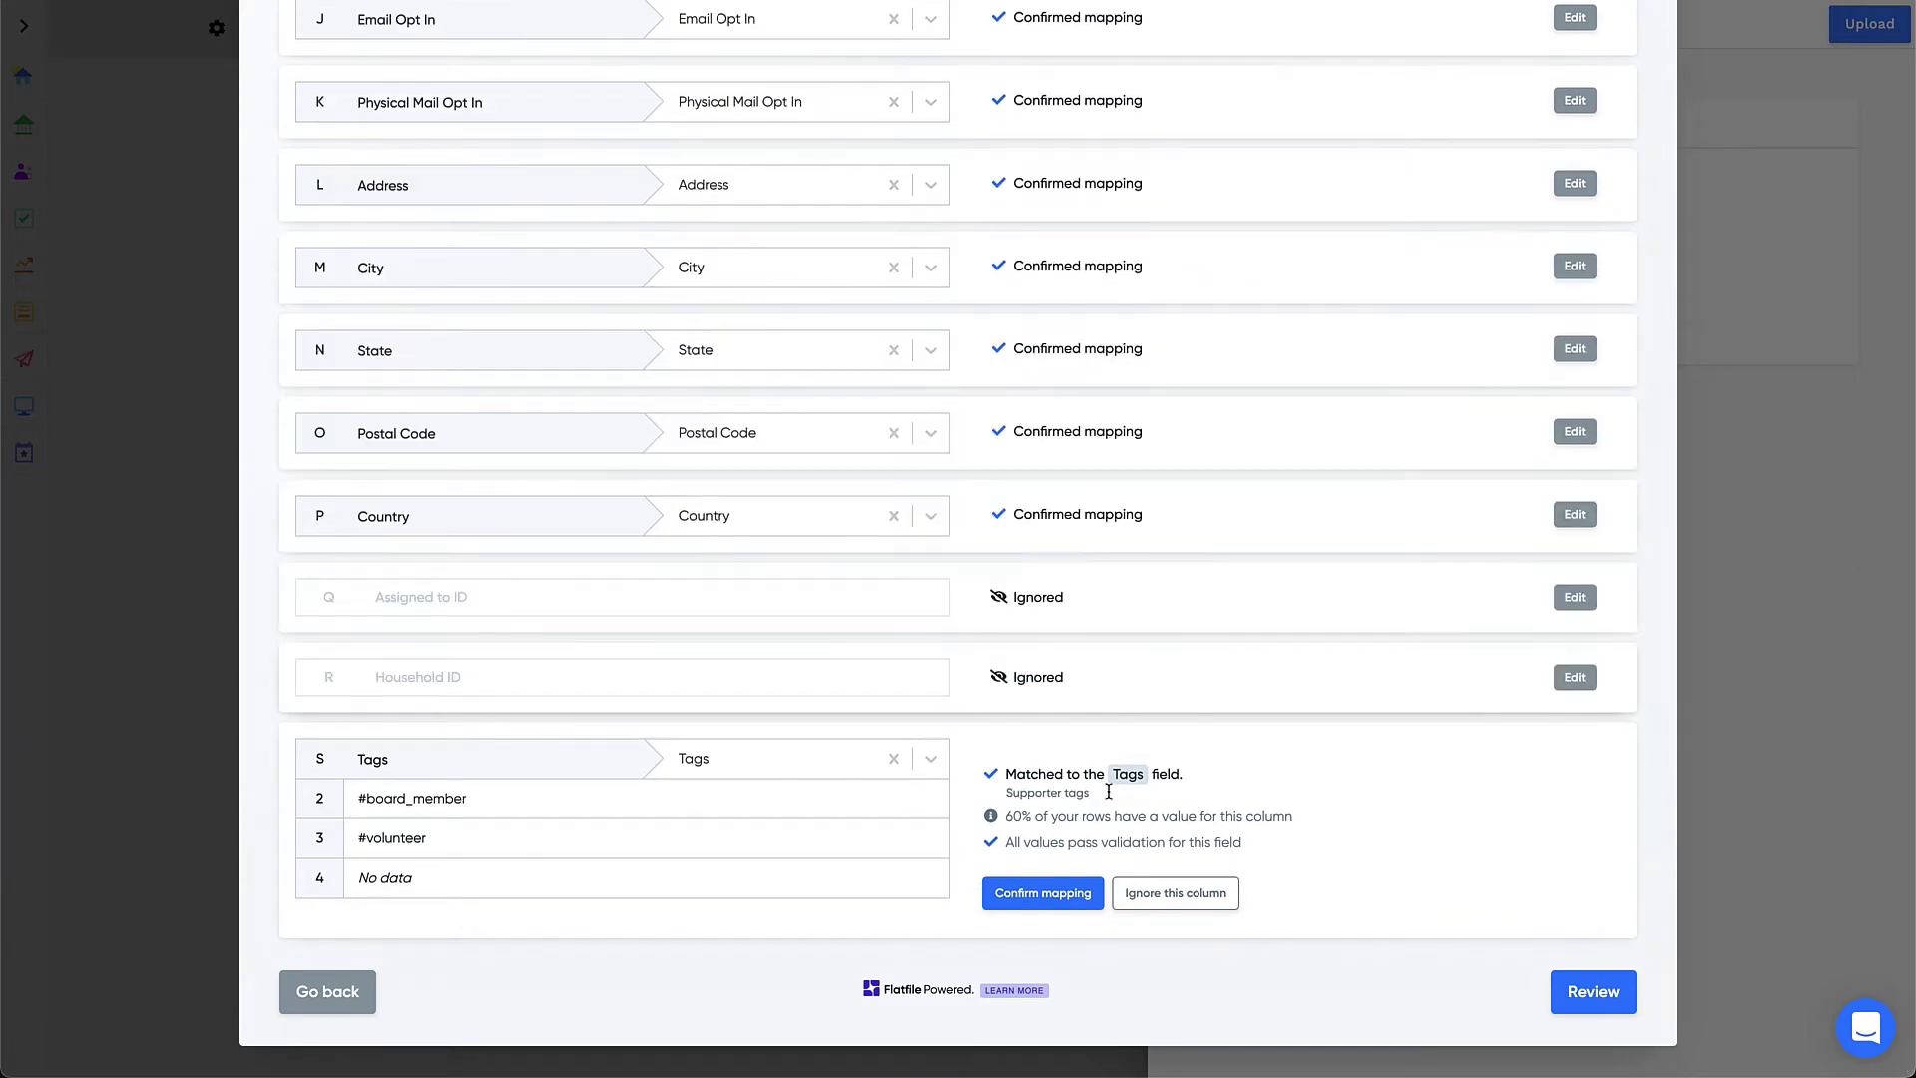
pyautogui.click(1041, 892)
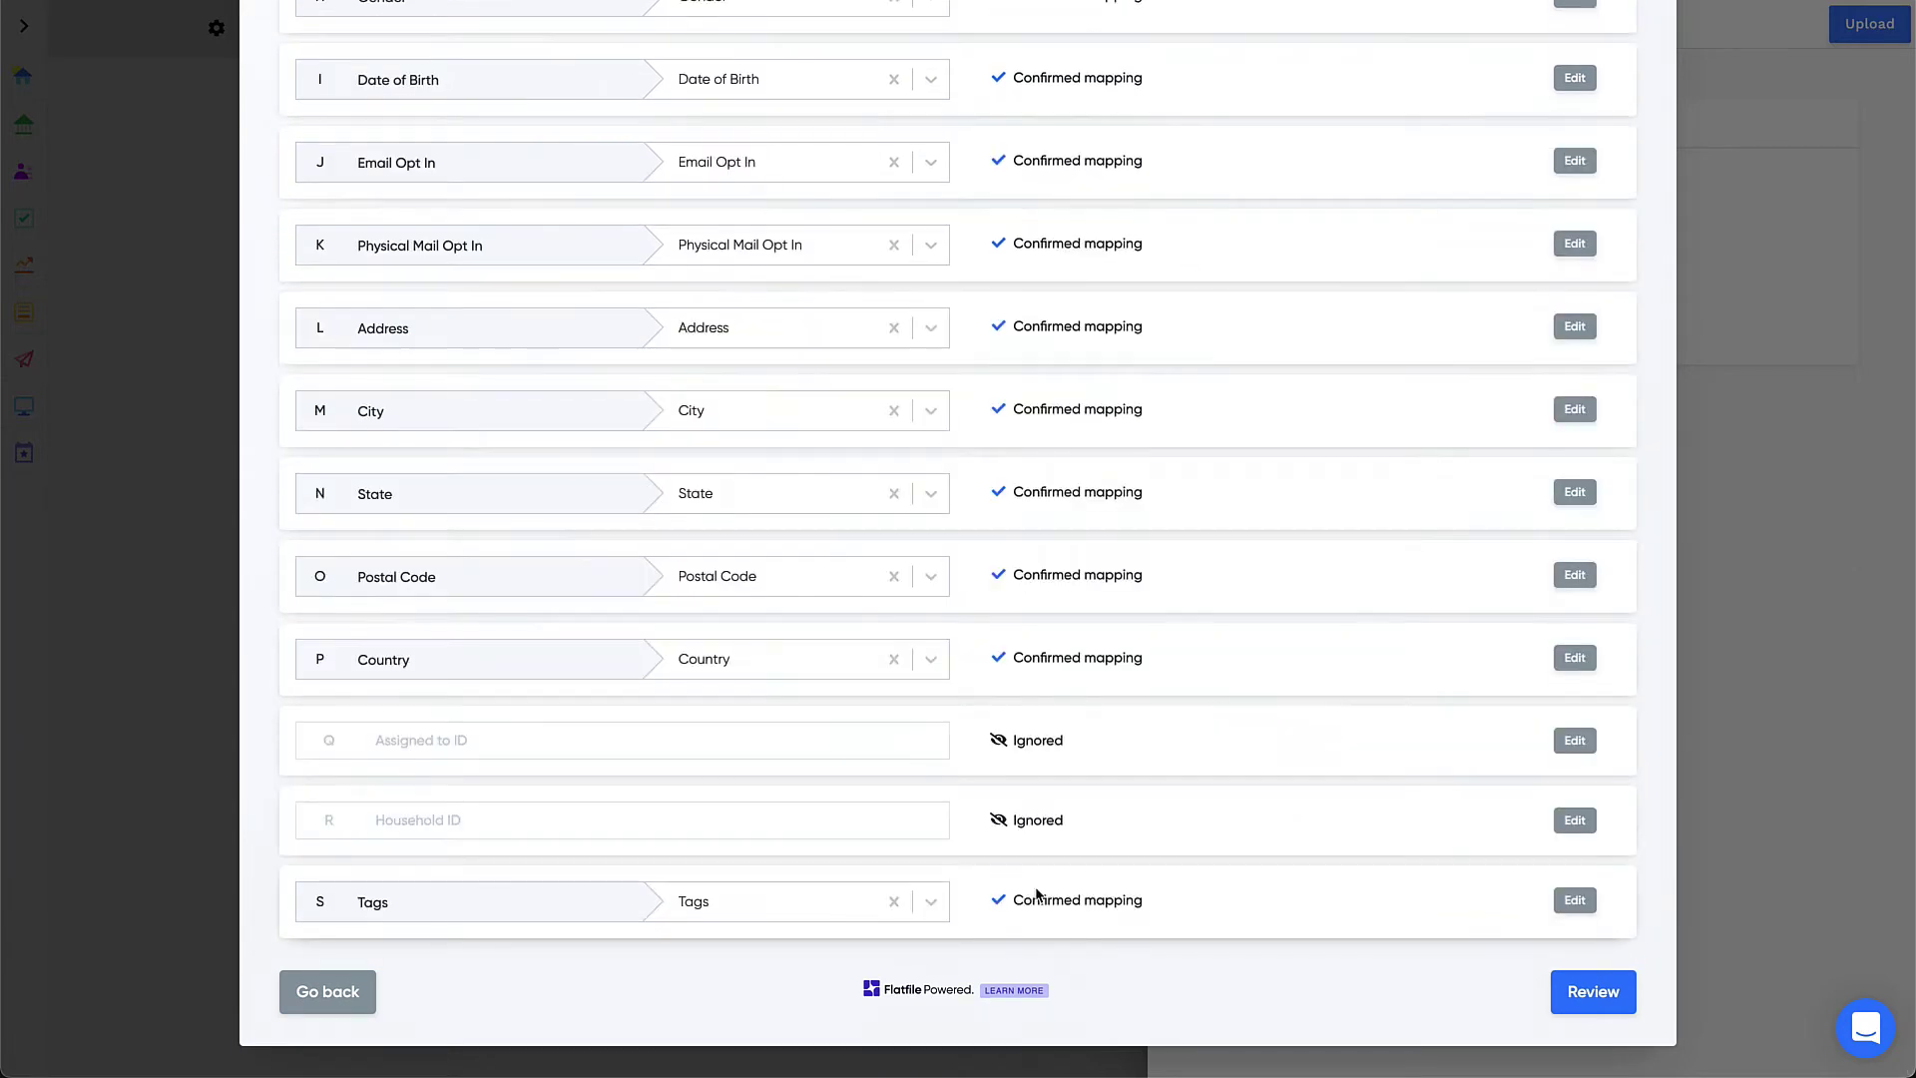
pyautogui.click(1594, 993)
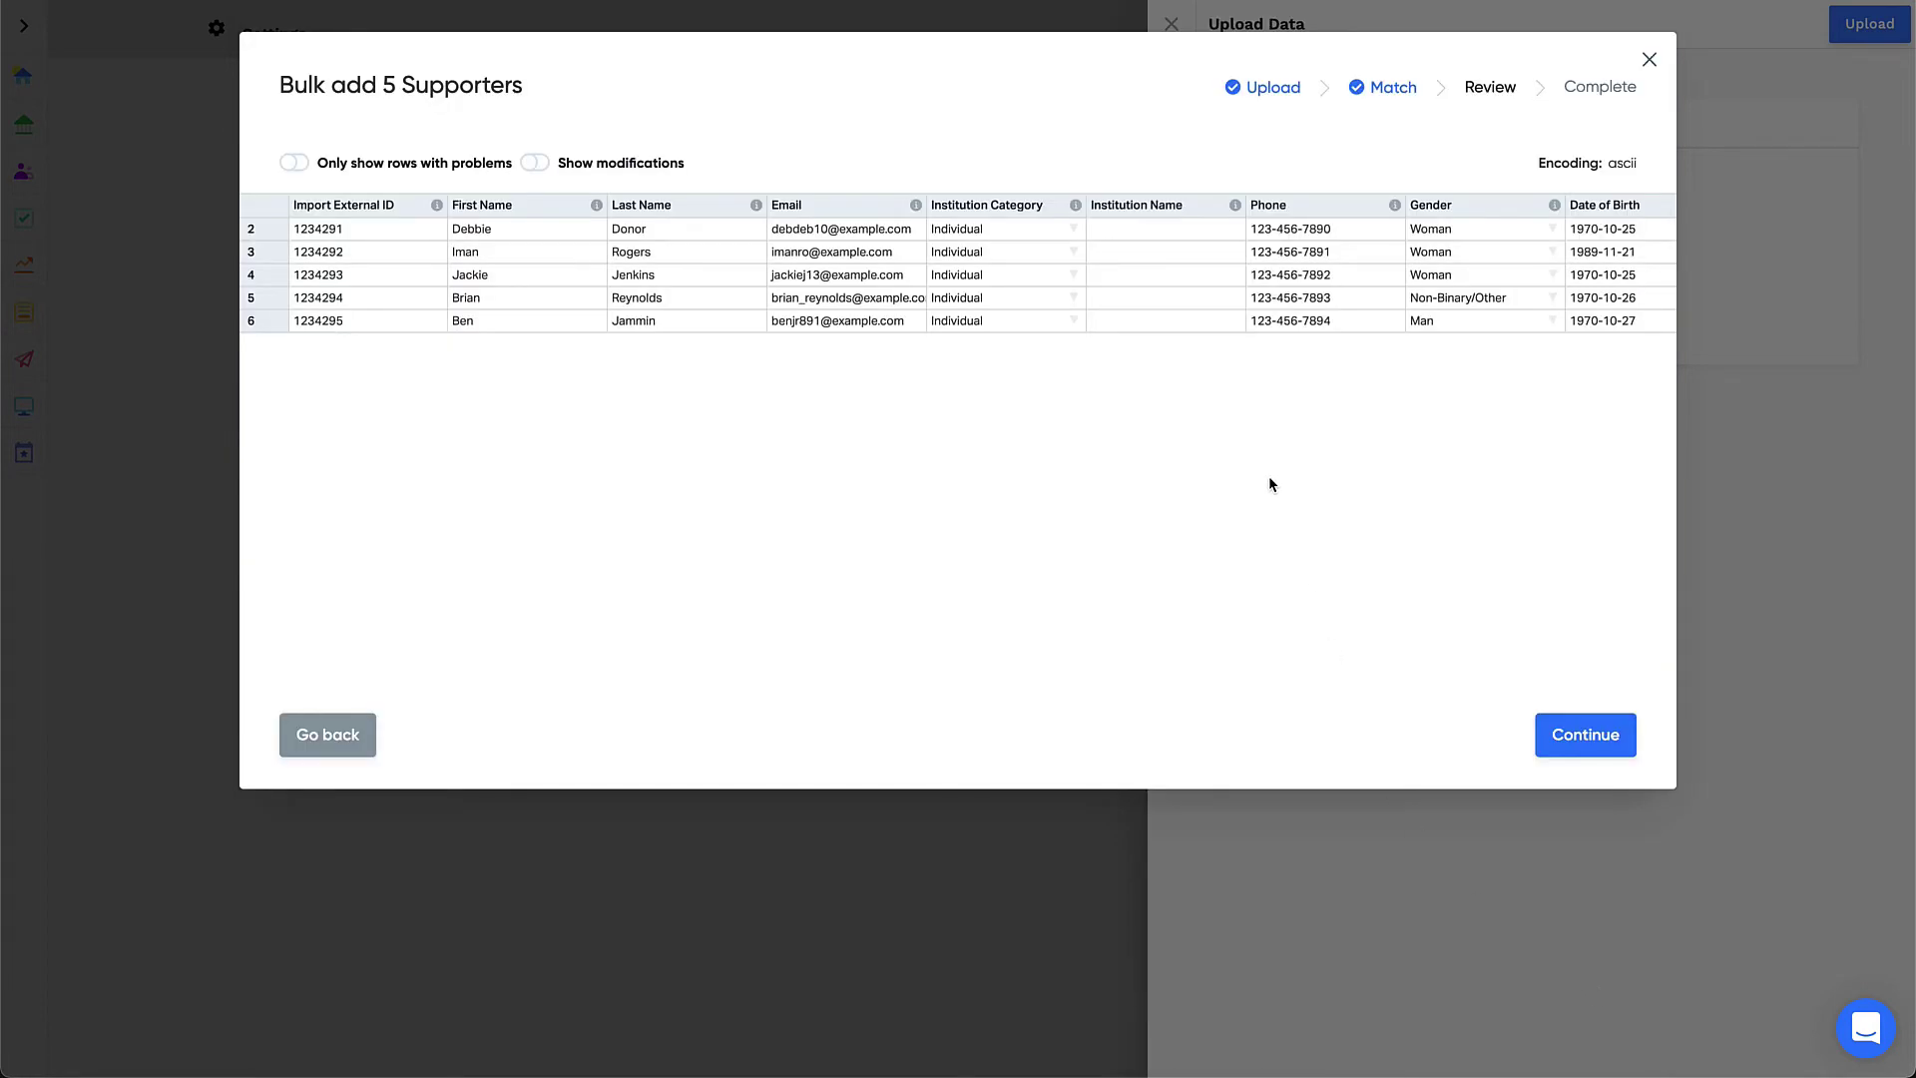
# Review the 5 supporters, submit the import, and dismiss the success message
pyautogui.hscroll(10, 1267, 479)
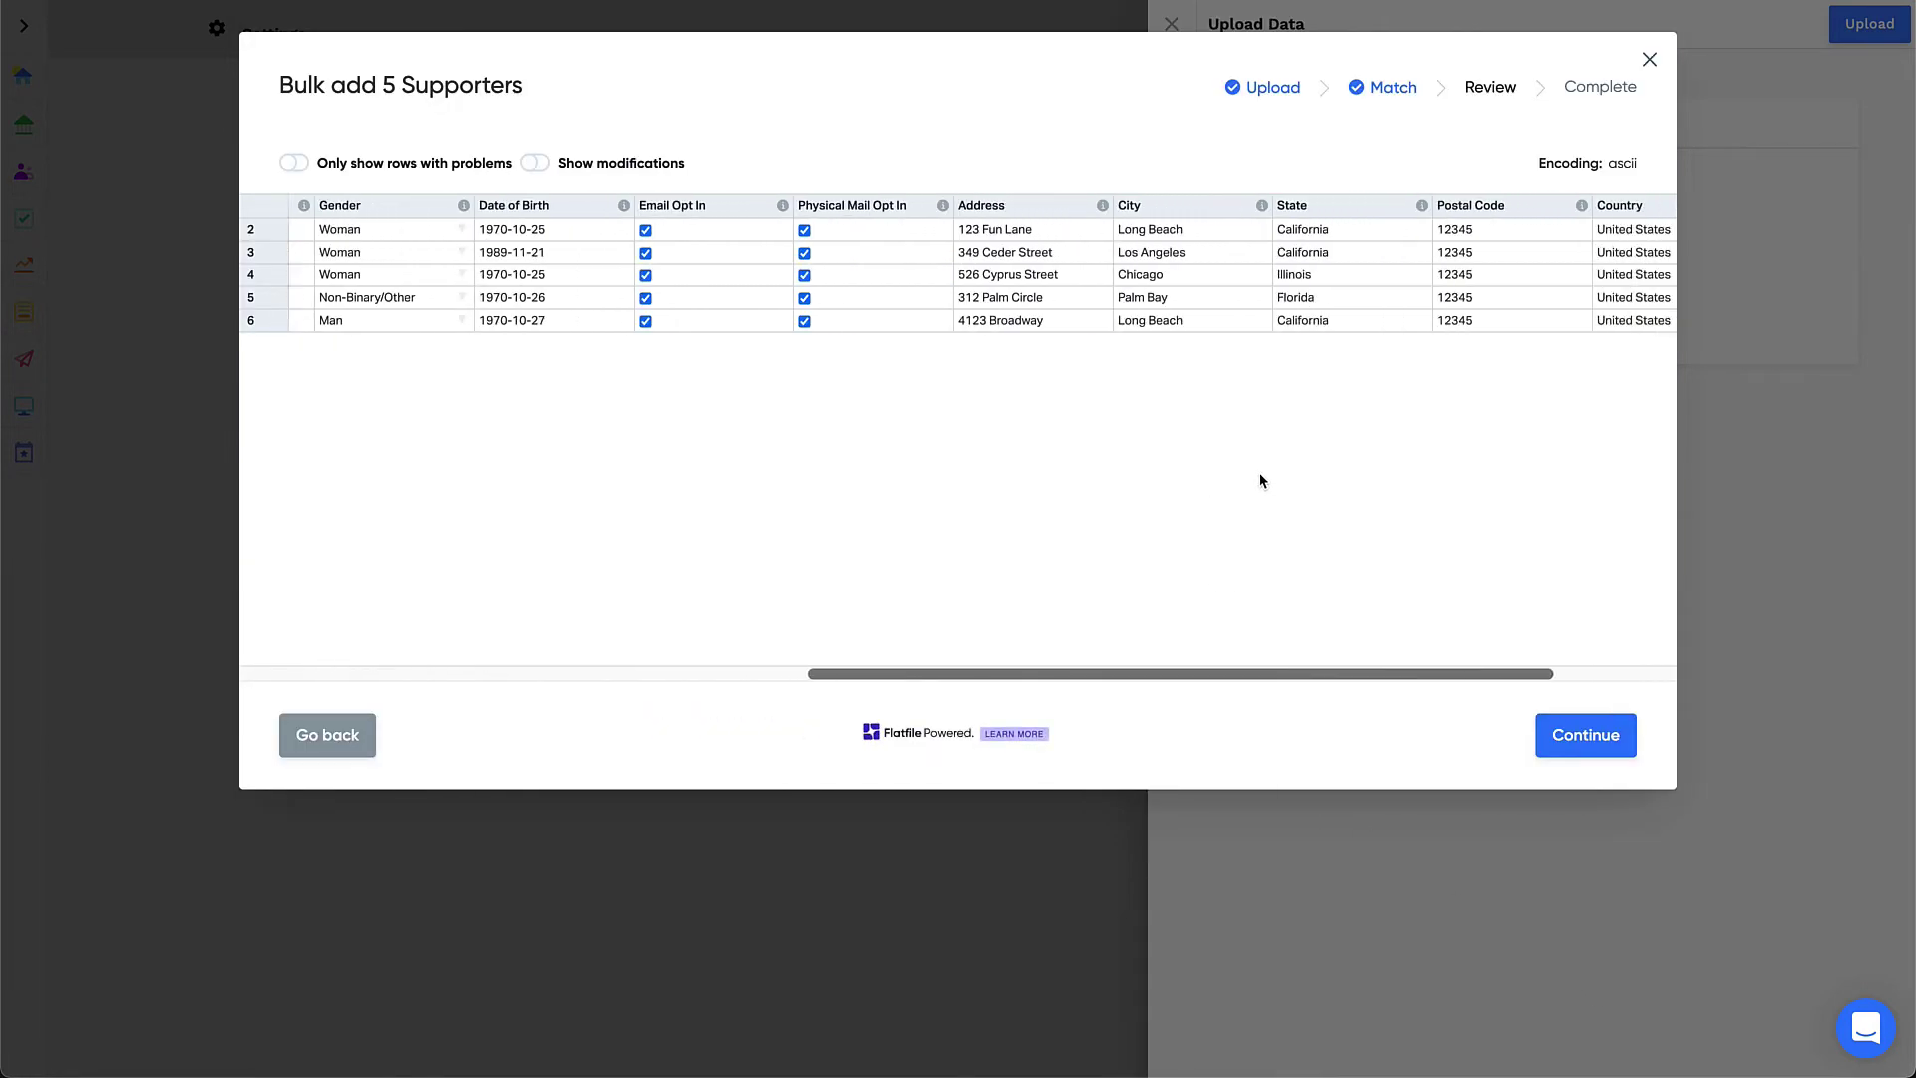
pyautogui.hscroll(3, 1261, 480)
pyautogui.hscroll(-13, 1261, 480)
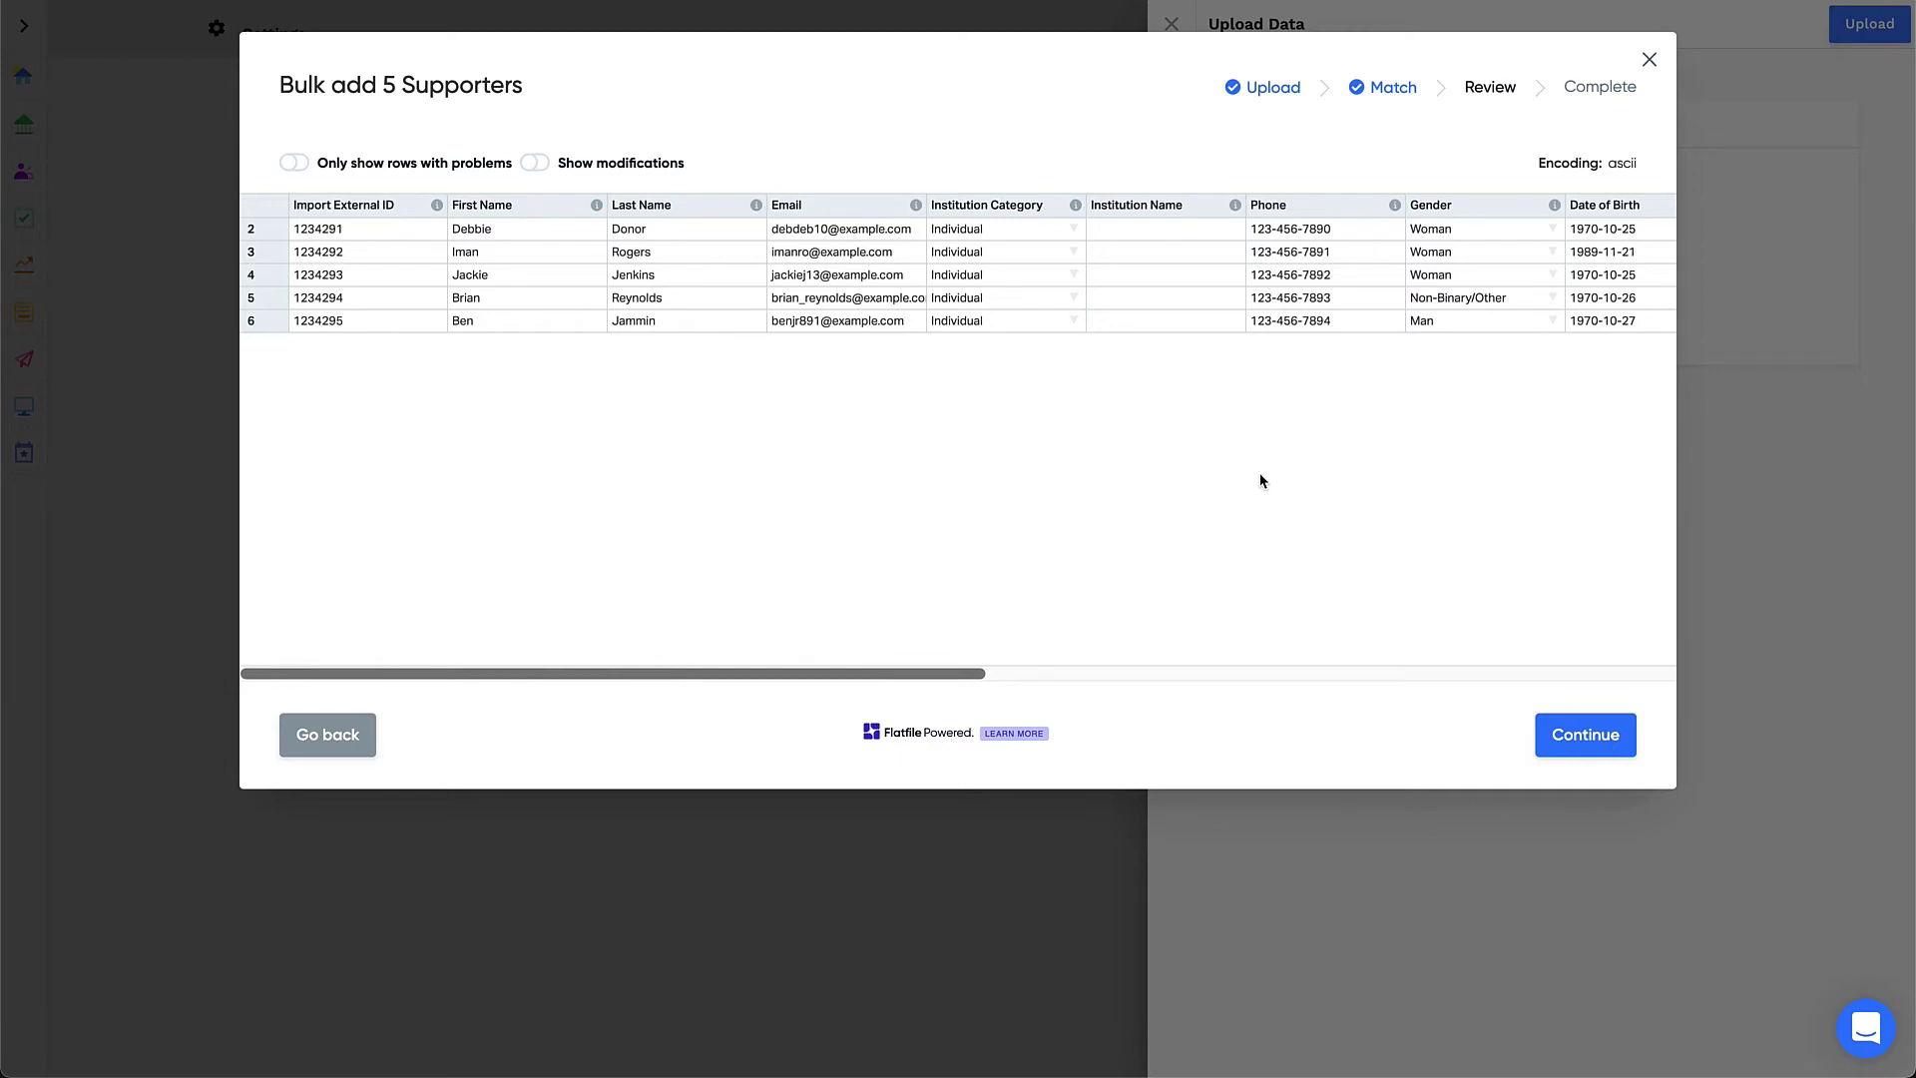
pyautogui.click(1608, 744)
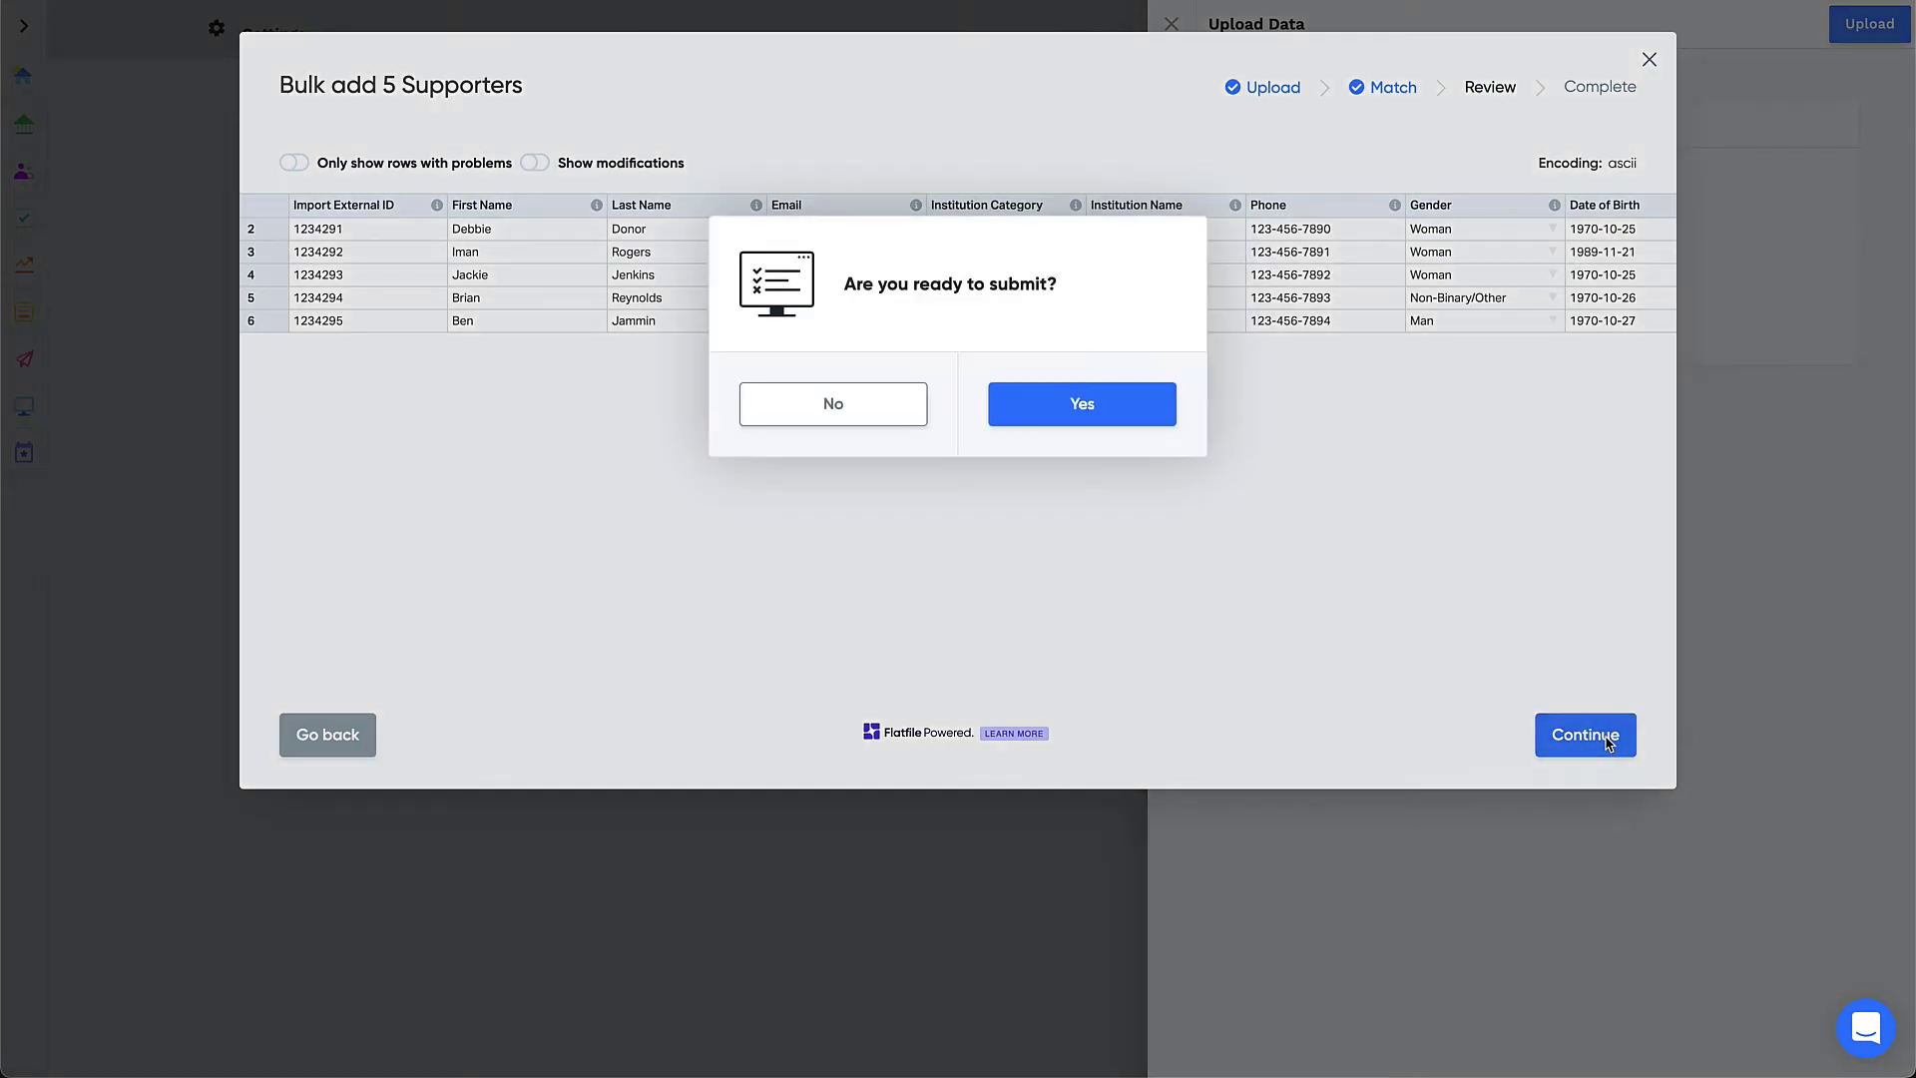
pyautogui.click(1110, 414)
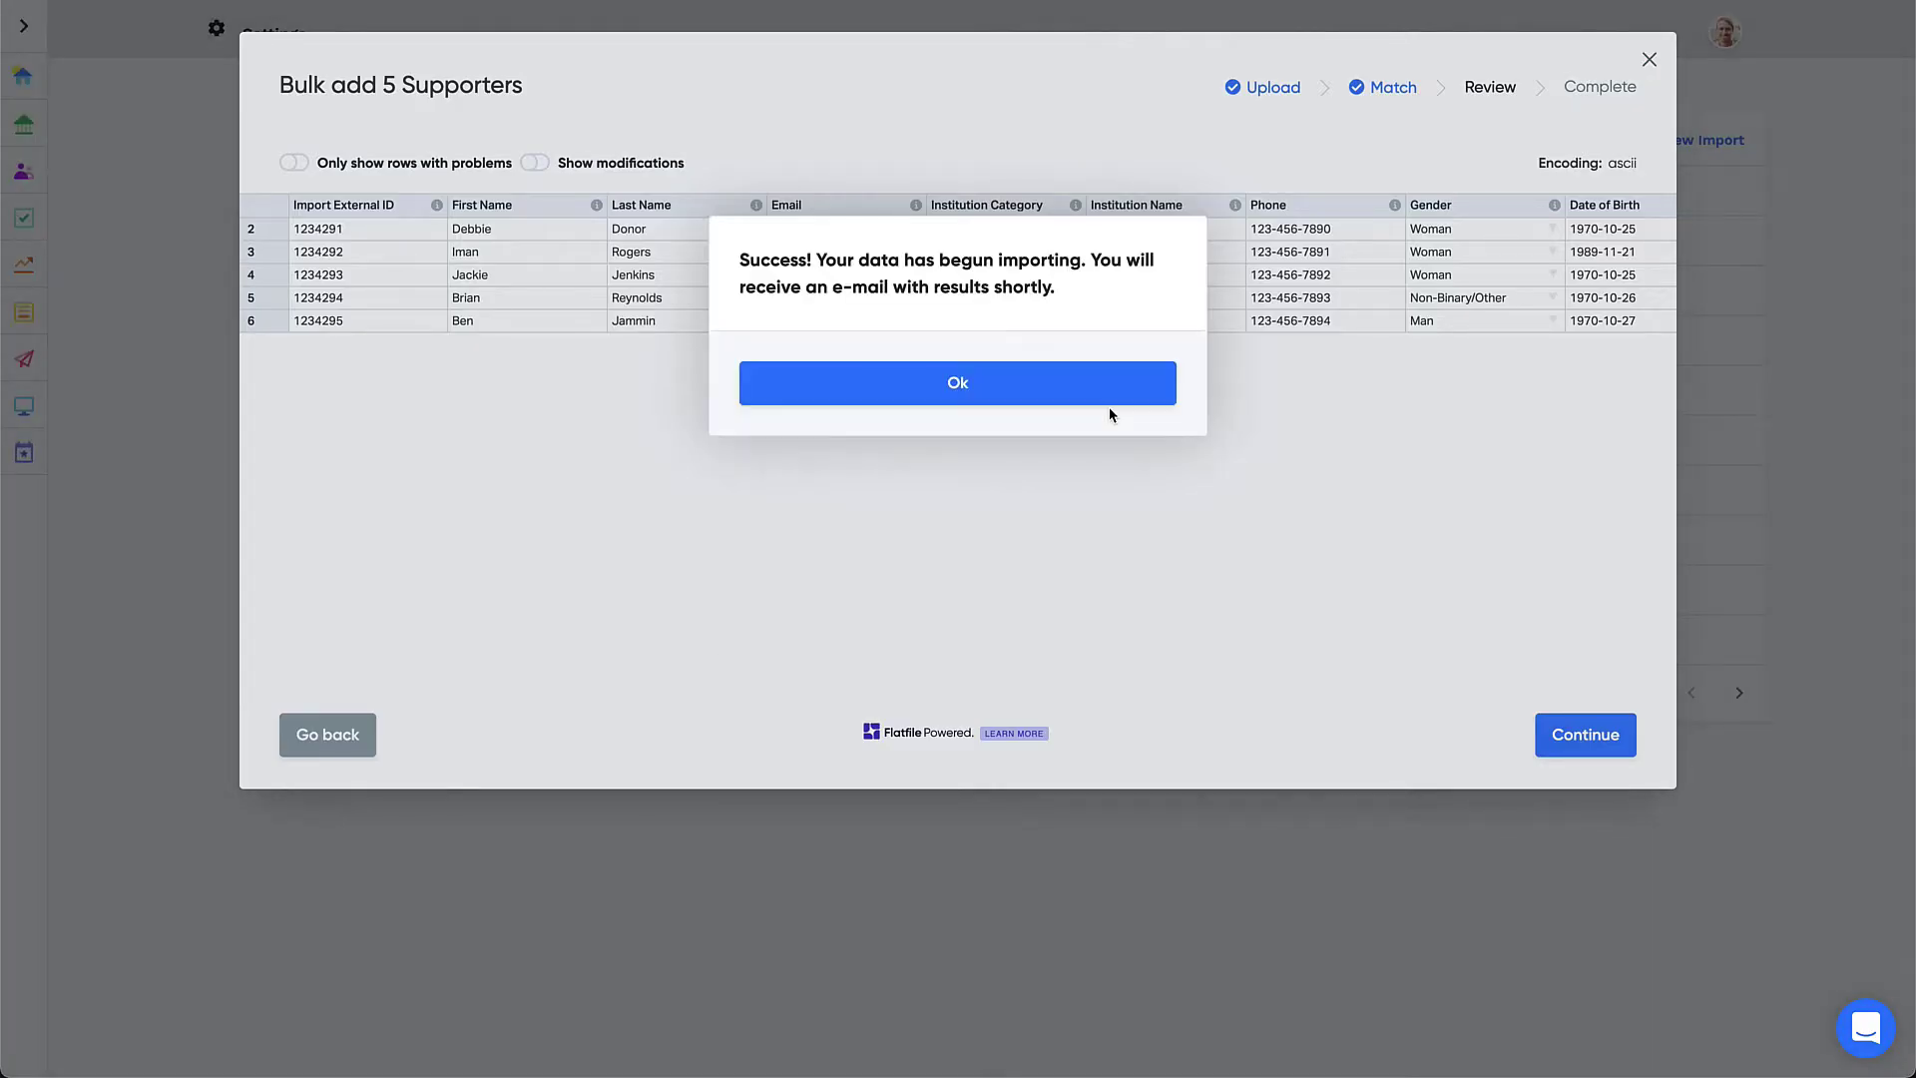
pyautogui.click(1102, 394)
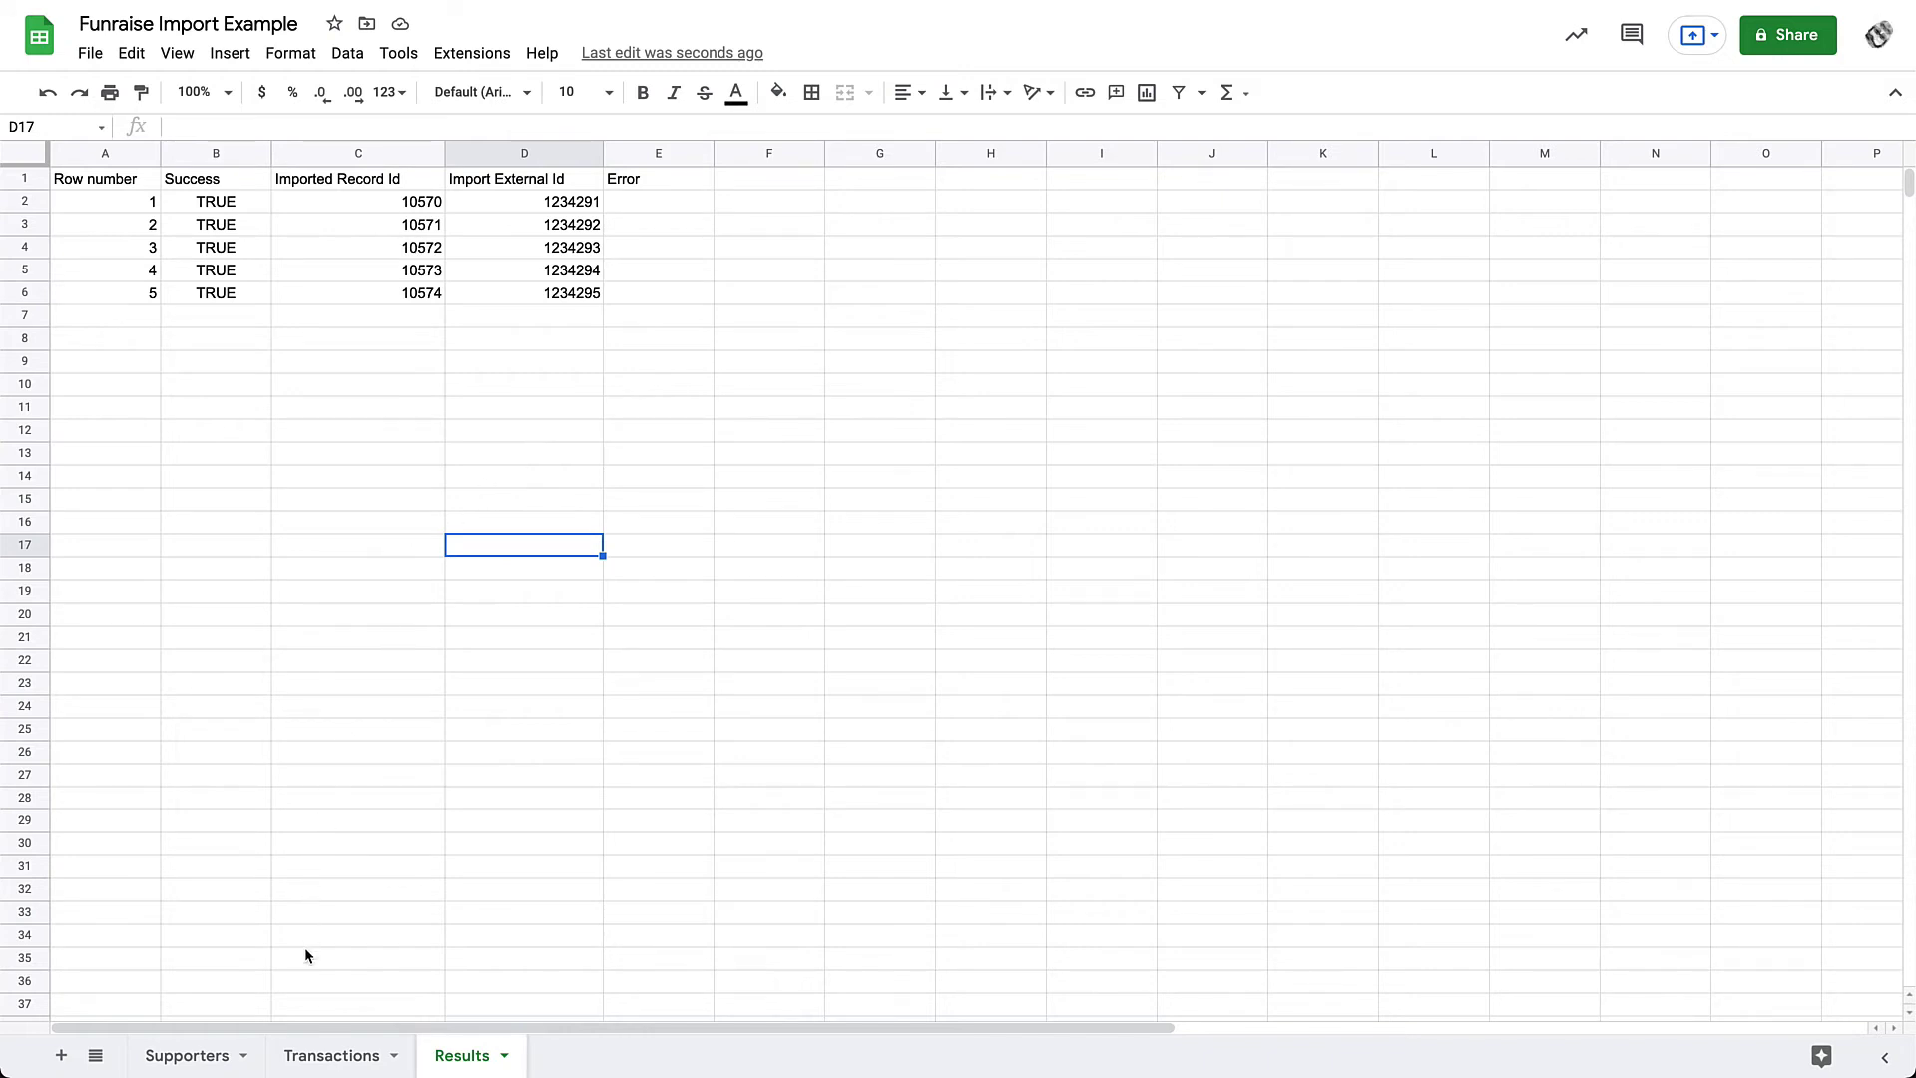
# Check the empty Supporter ID cells A2:A6 on Transactions, then return to the Results sheet
pyautogui.click(327, 1056)
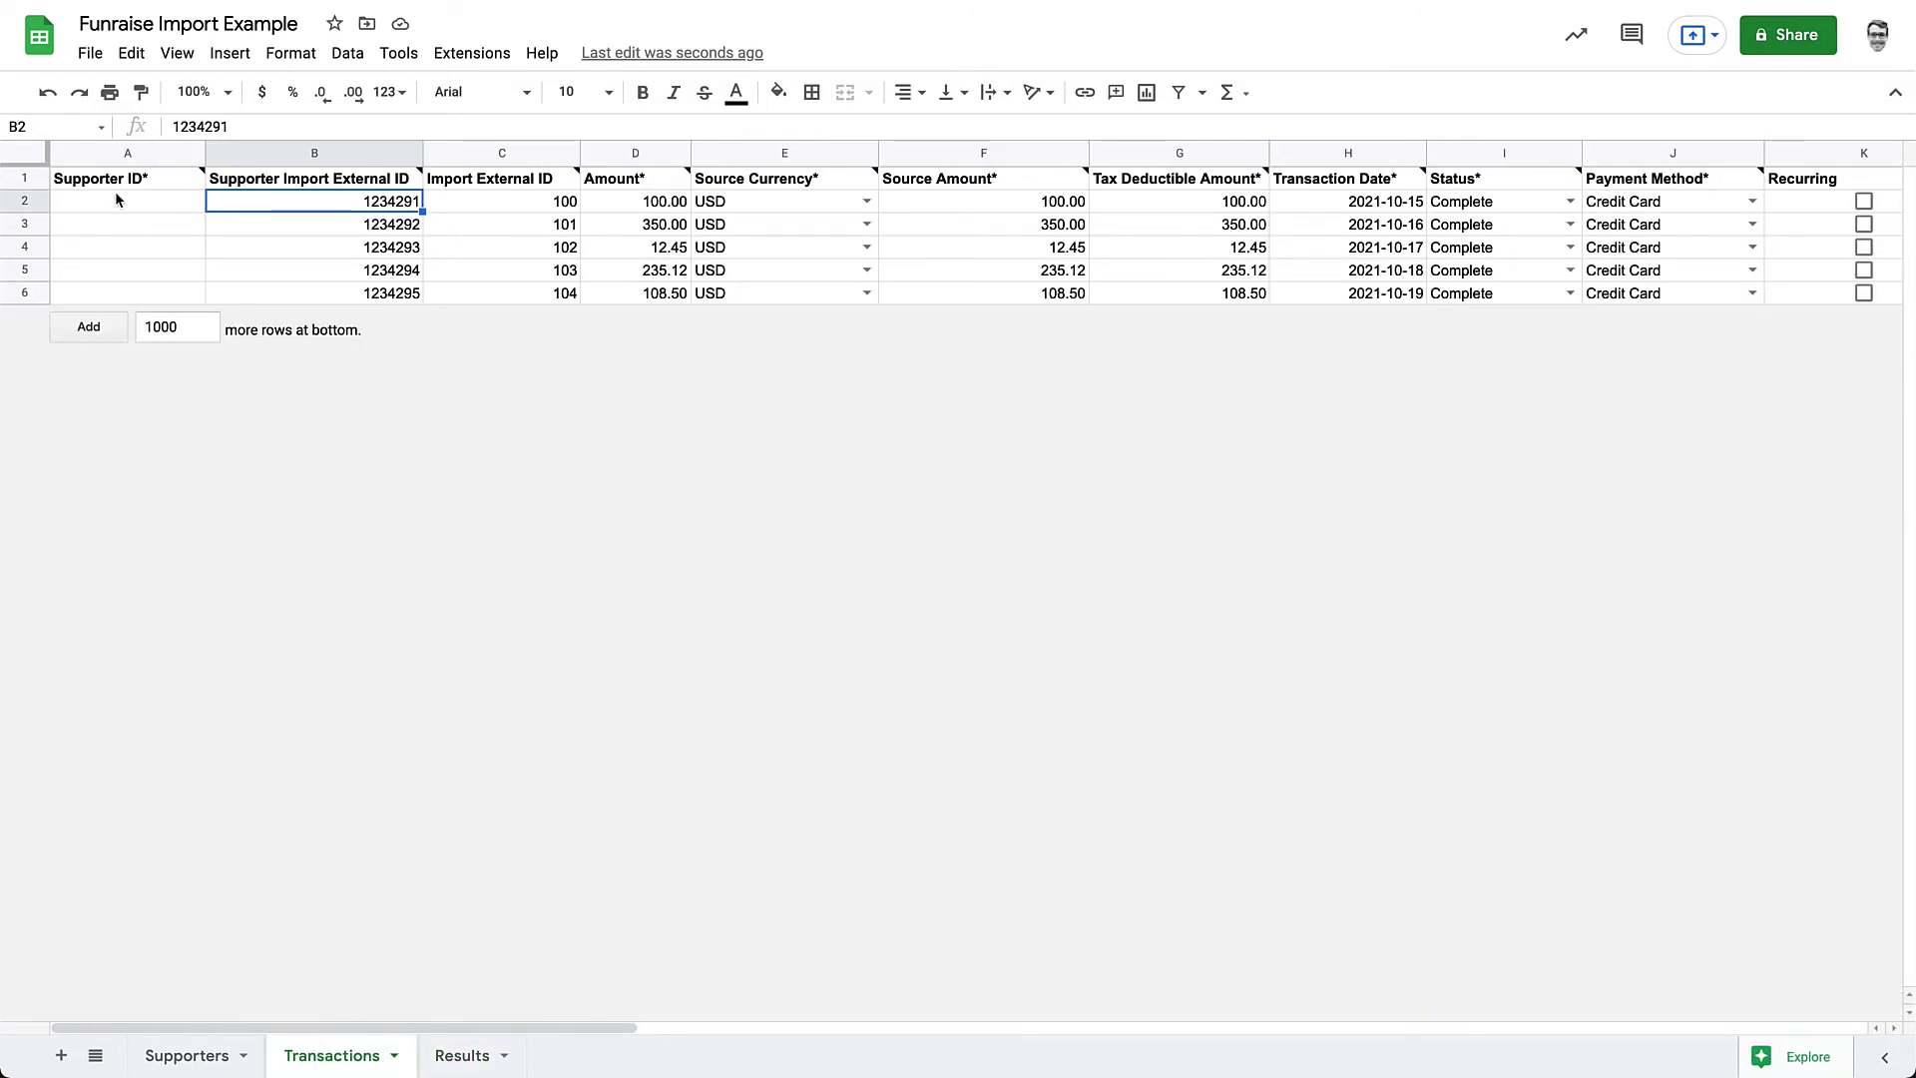
pyautogui.moveTo(116, 200); pyautogui.dragTo(110, 296)
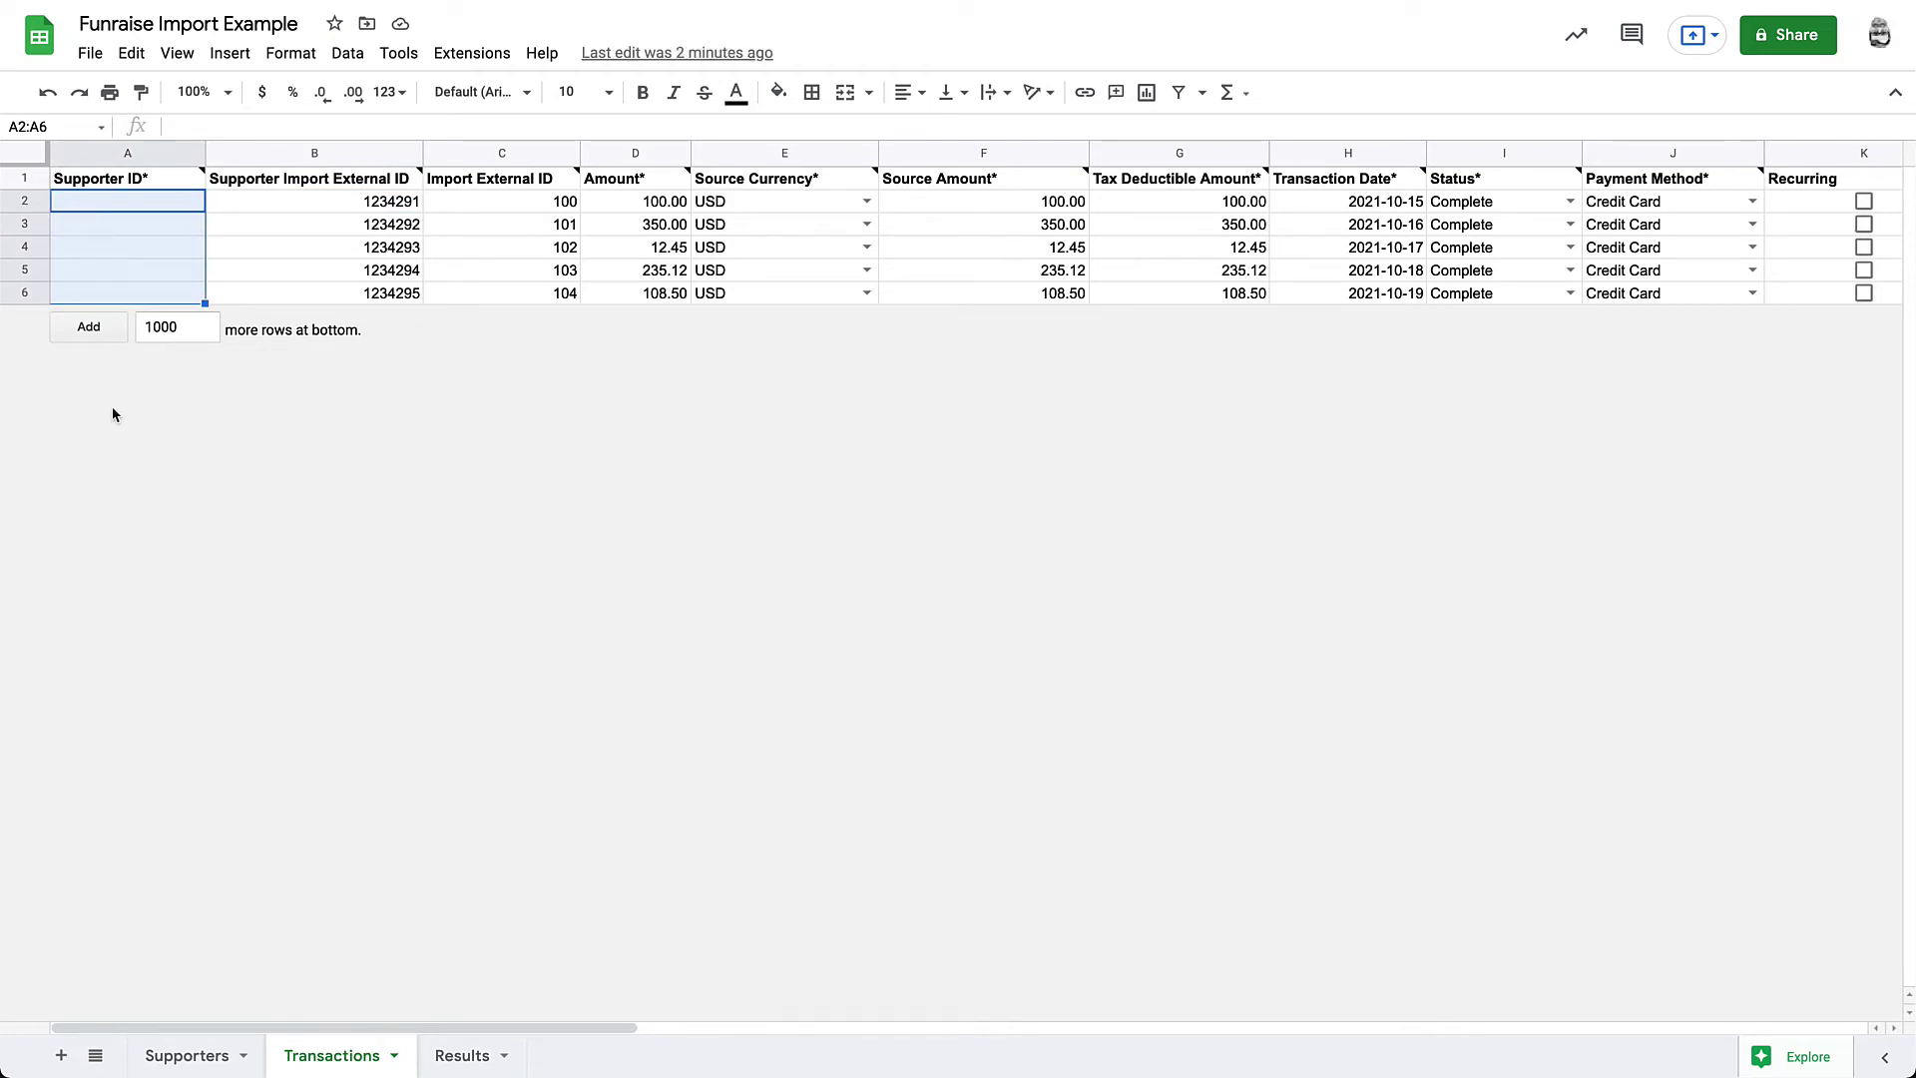
pyautogui.click(280, 206)
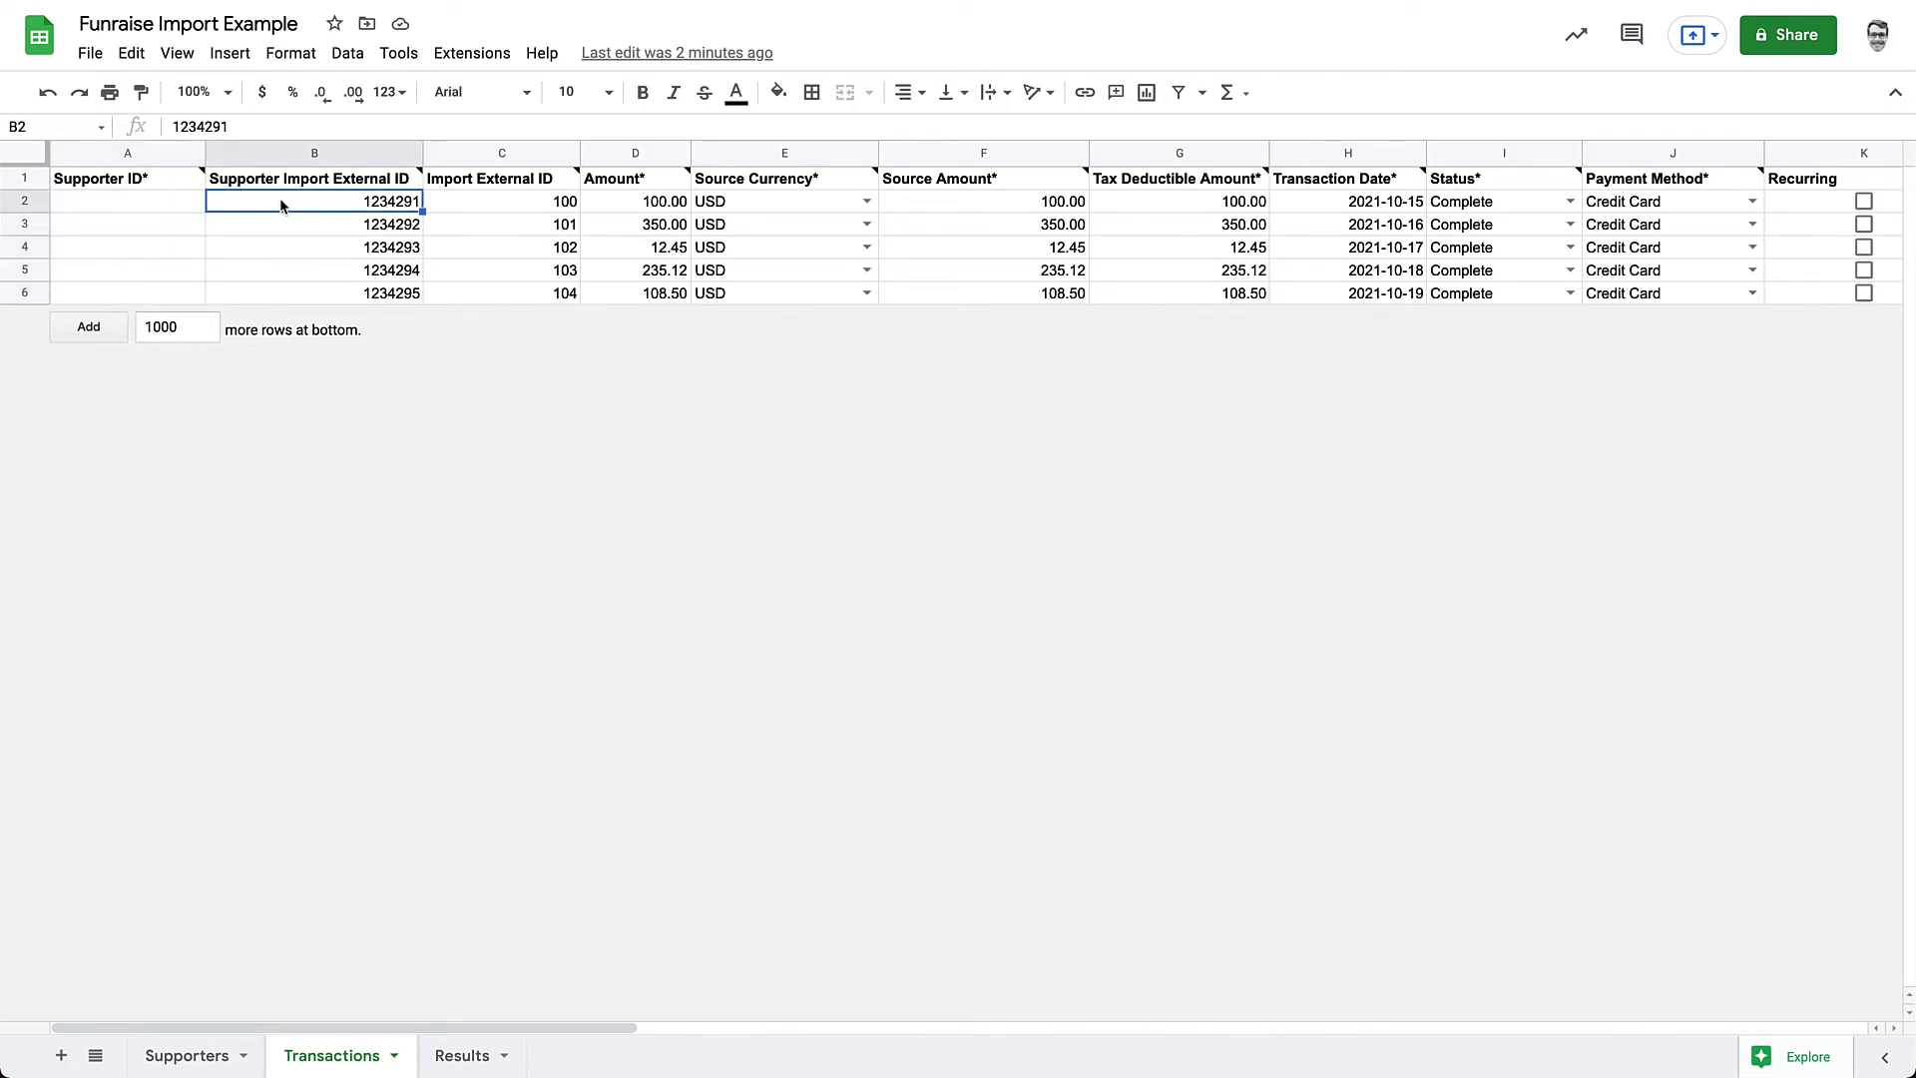
pyautogui.click(174, 204)
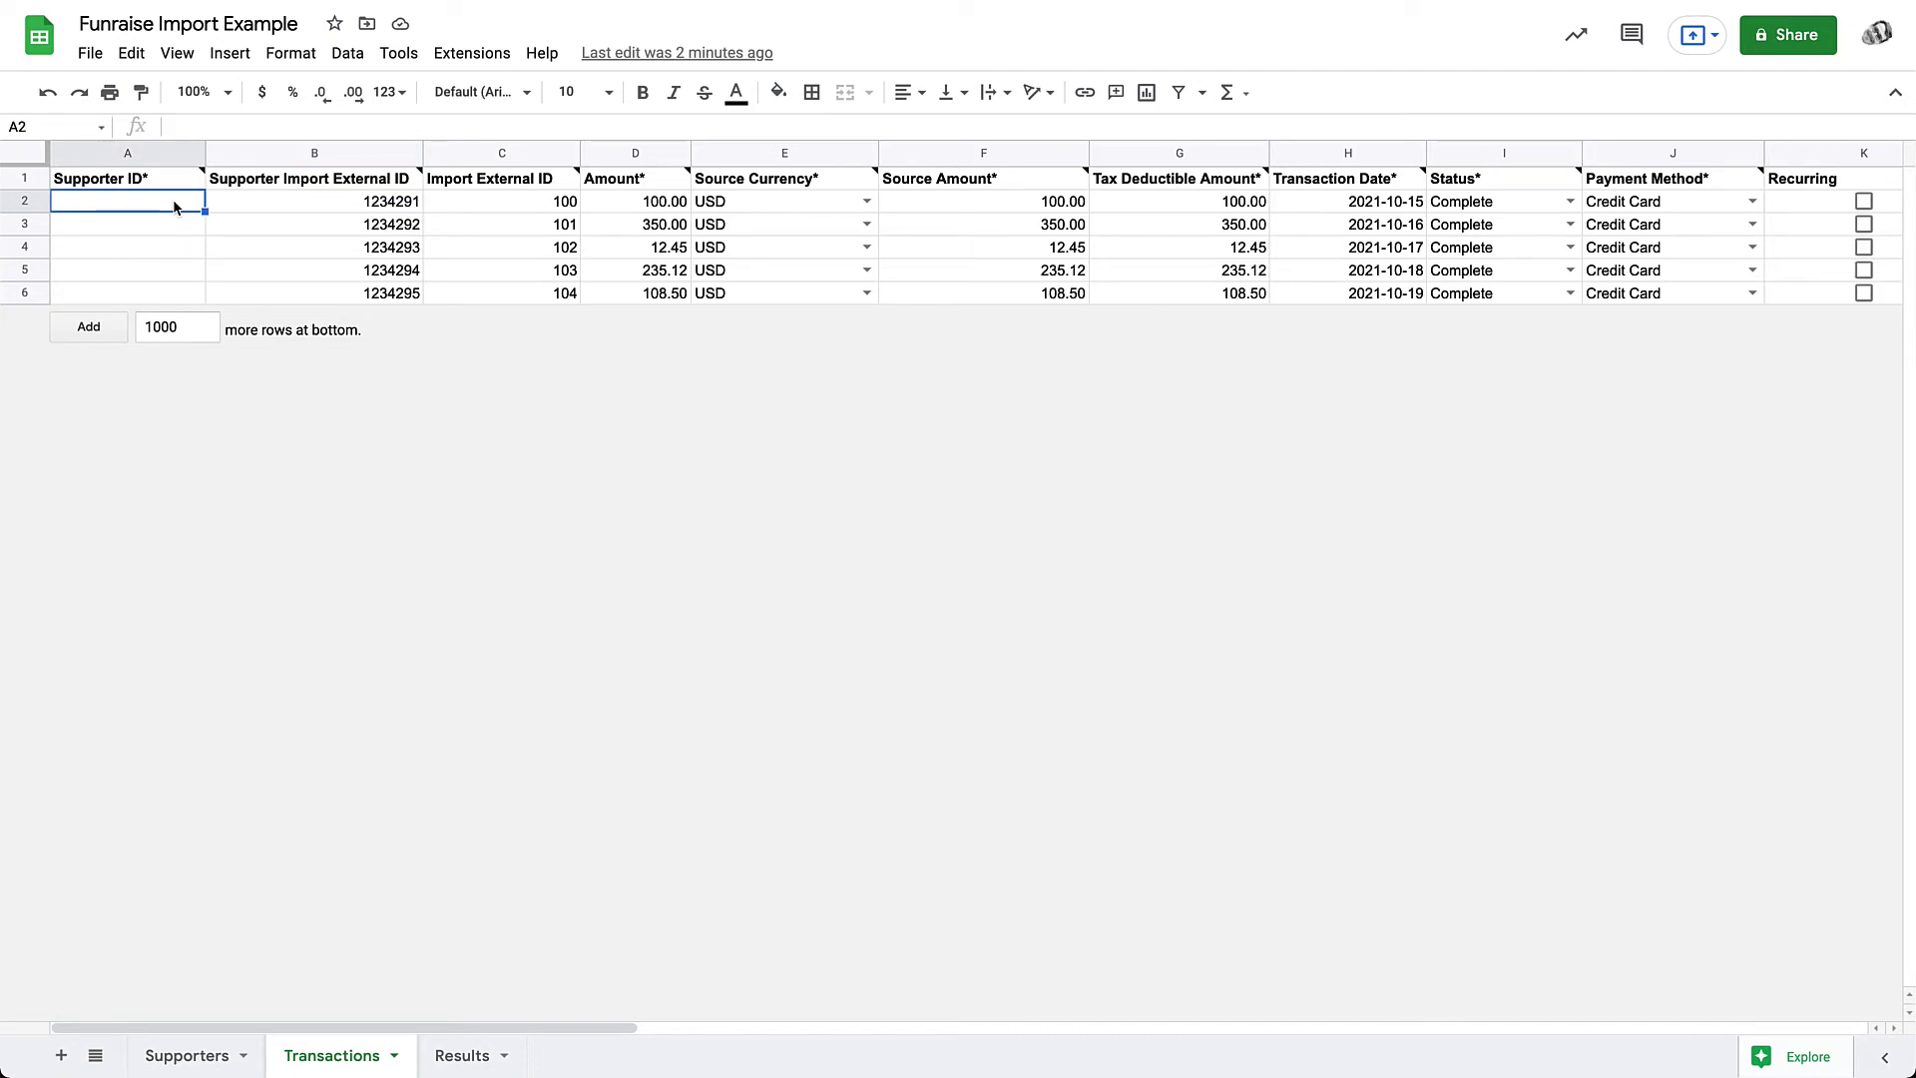
pyautogui.click(462, 1058)
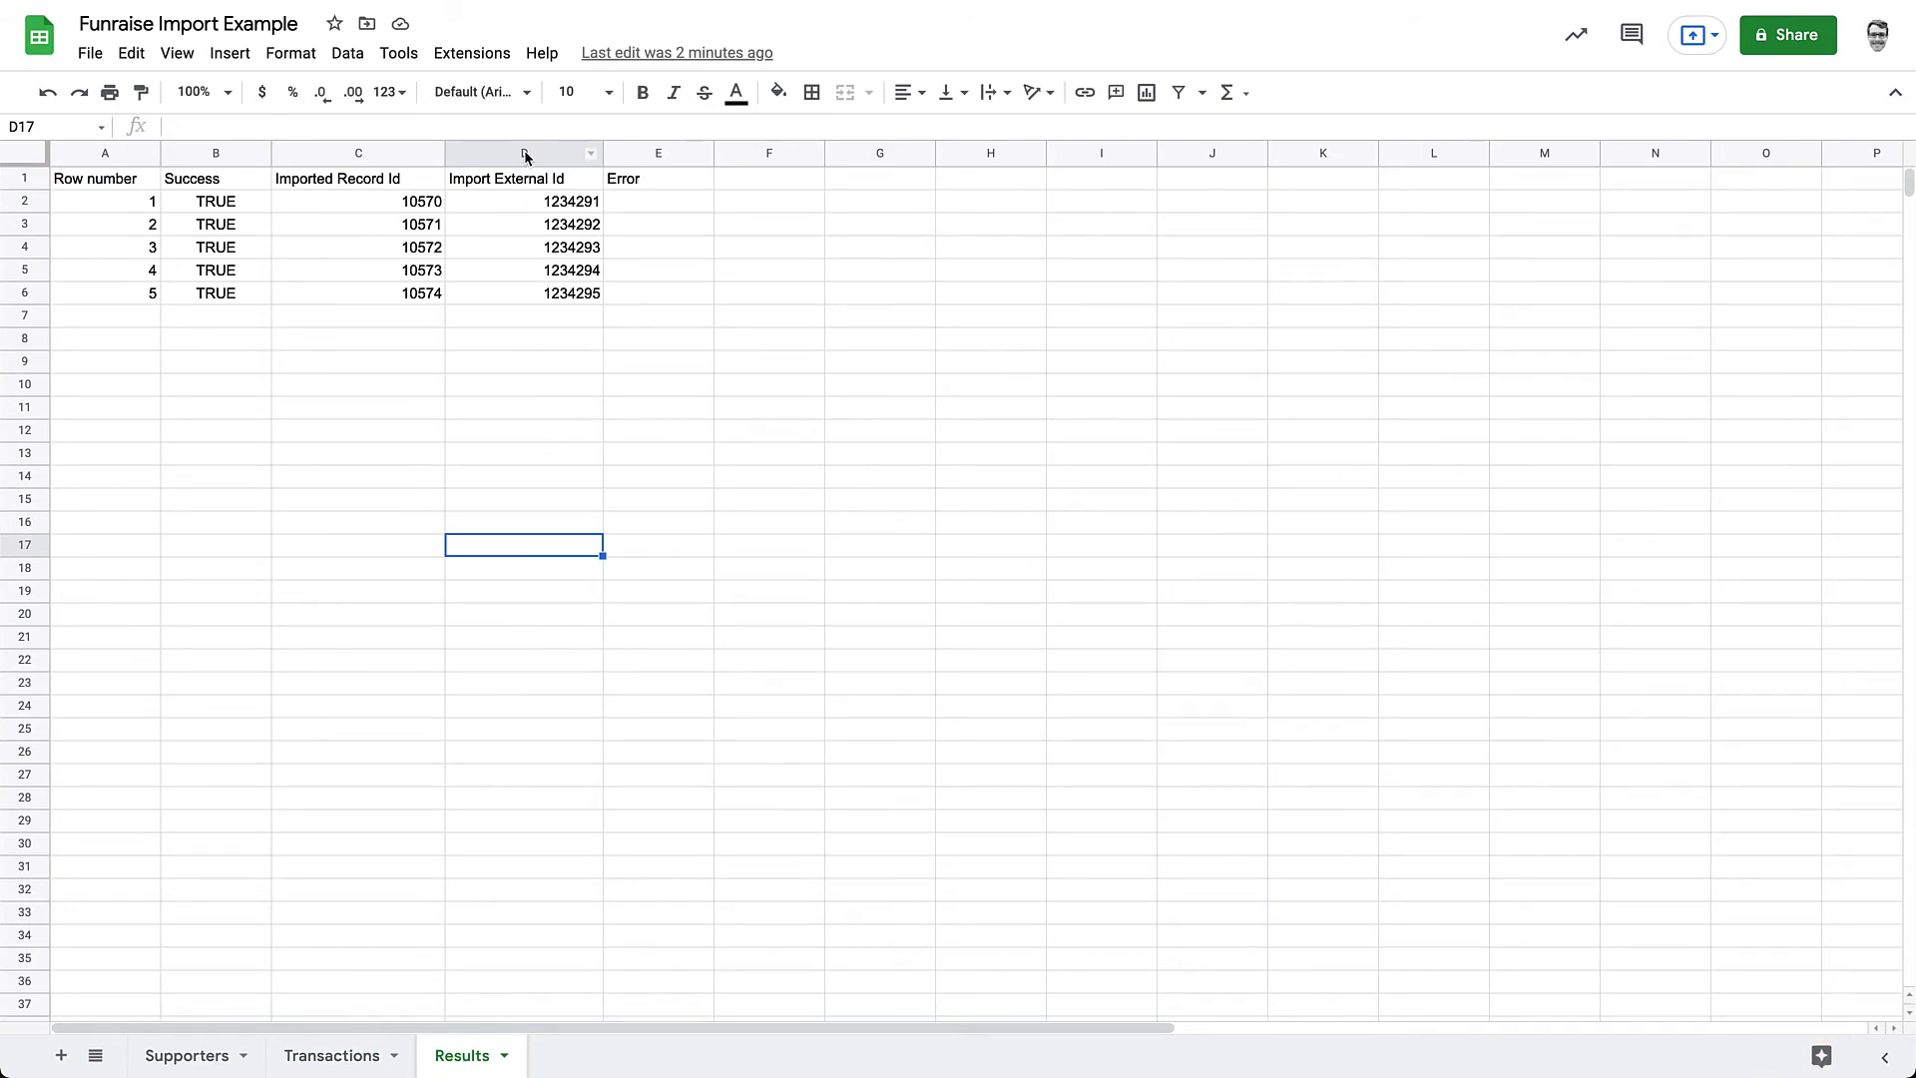
# Move the Import External Id column to the left of Imported Record Id on Results
pyautogui.moveTo(399, 178); pyautogui.dragTo(531, 288)
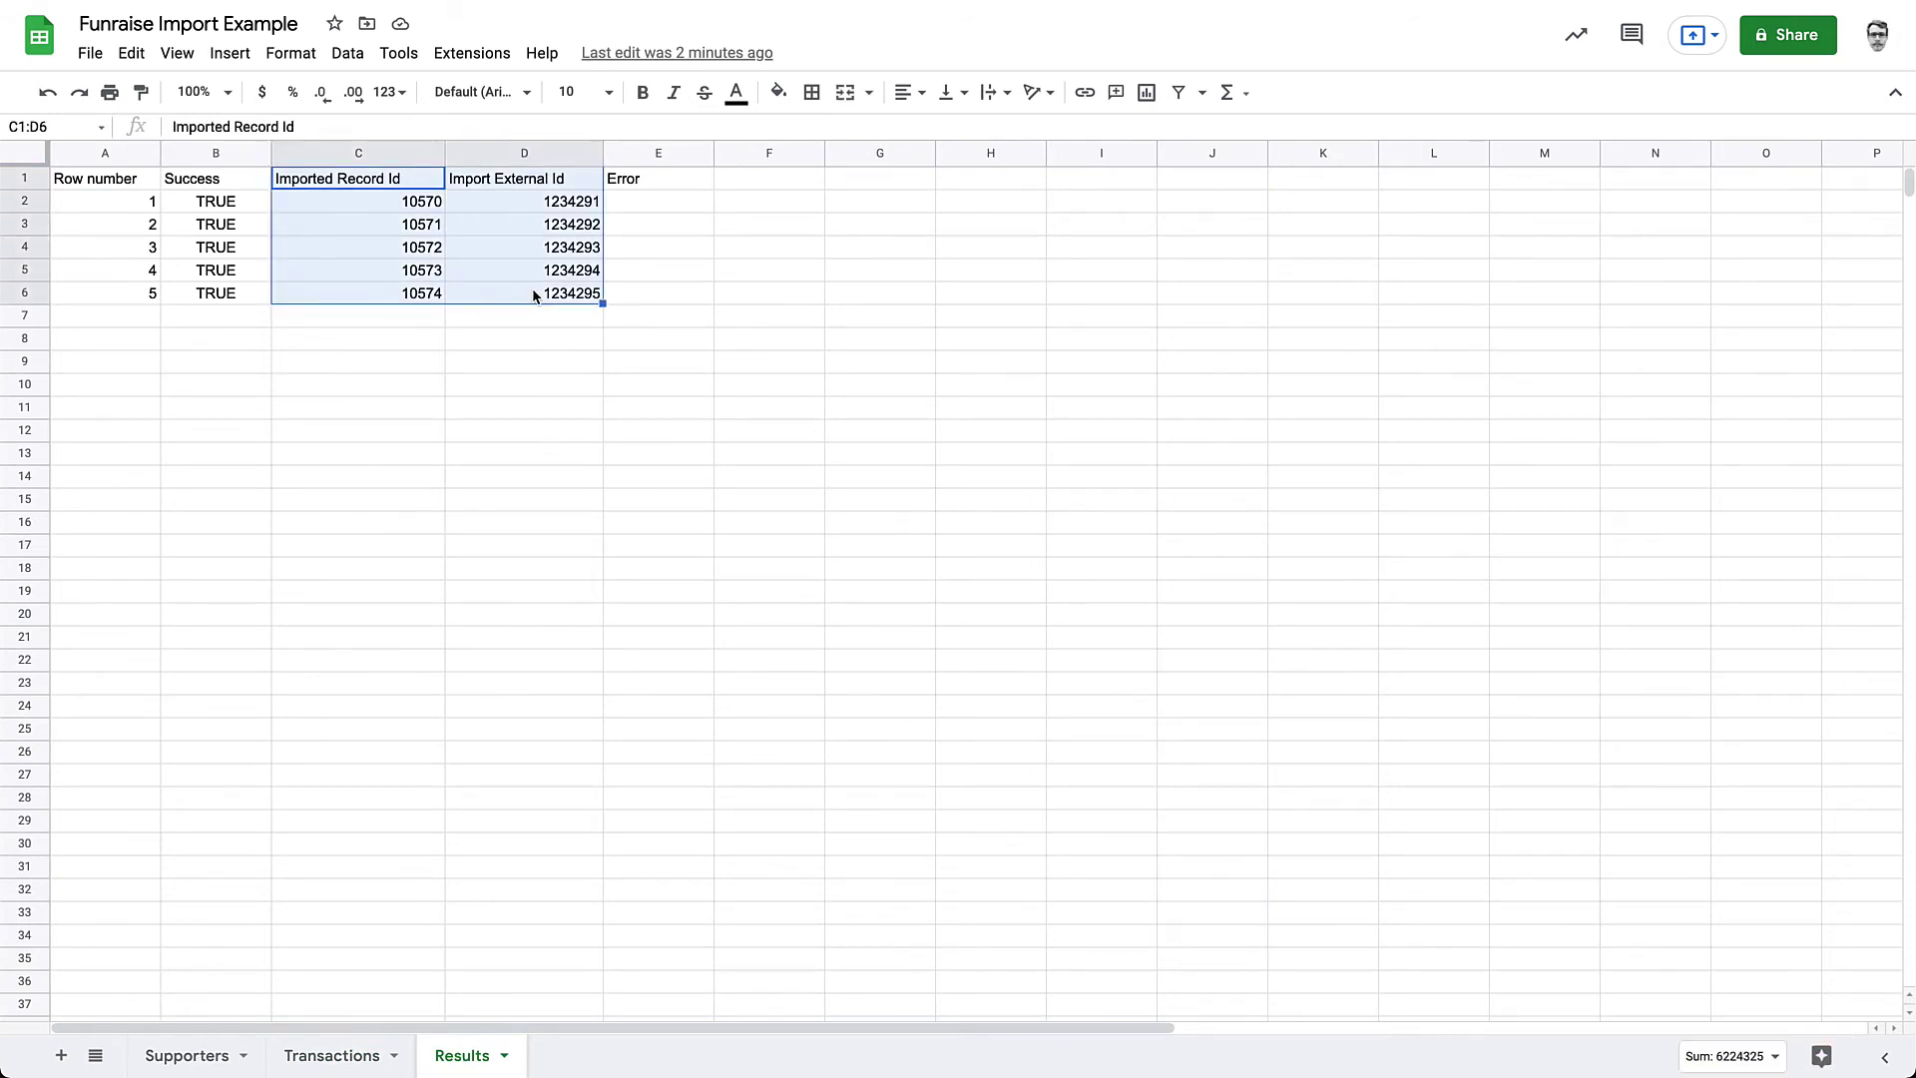
pyautogui.click(516, 341)
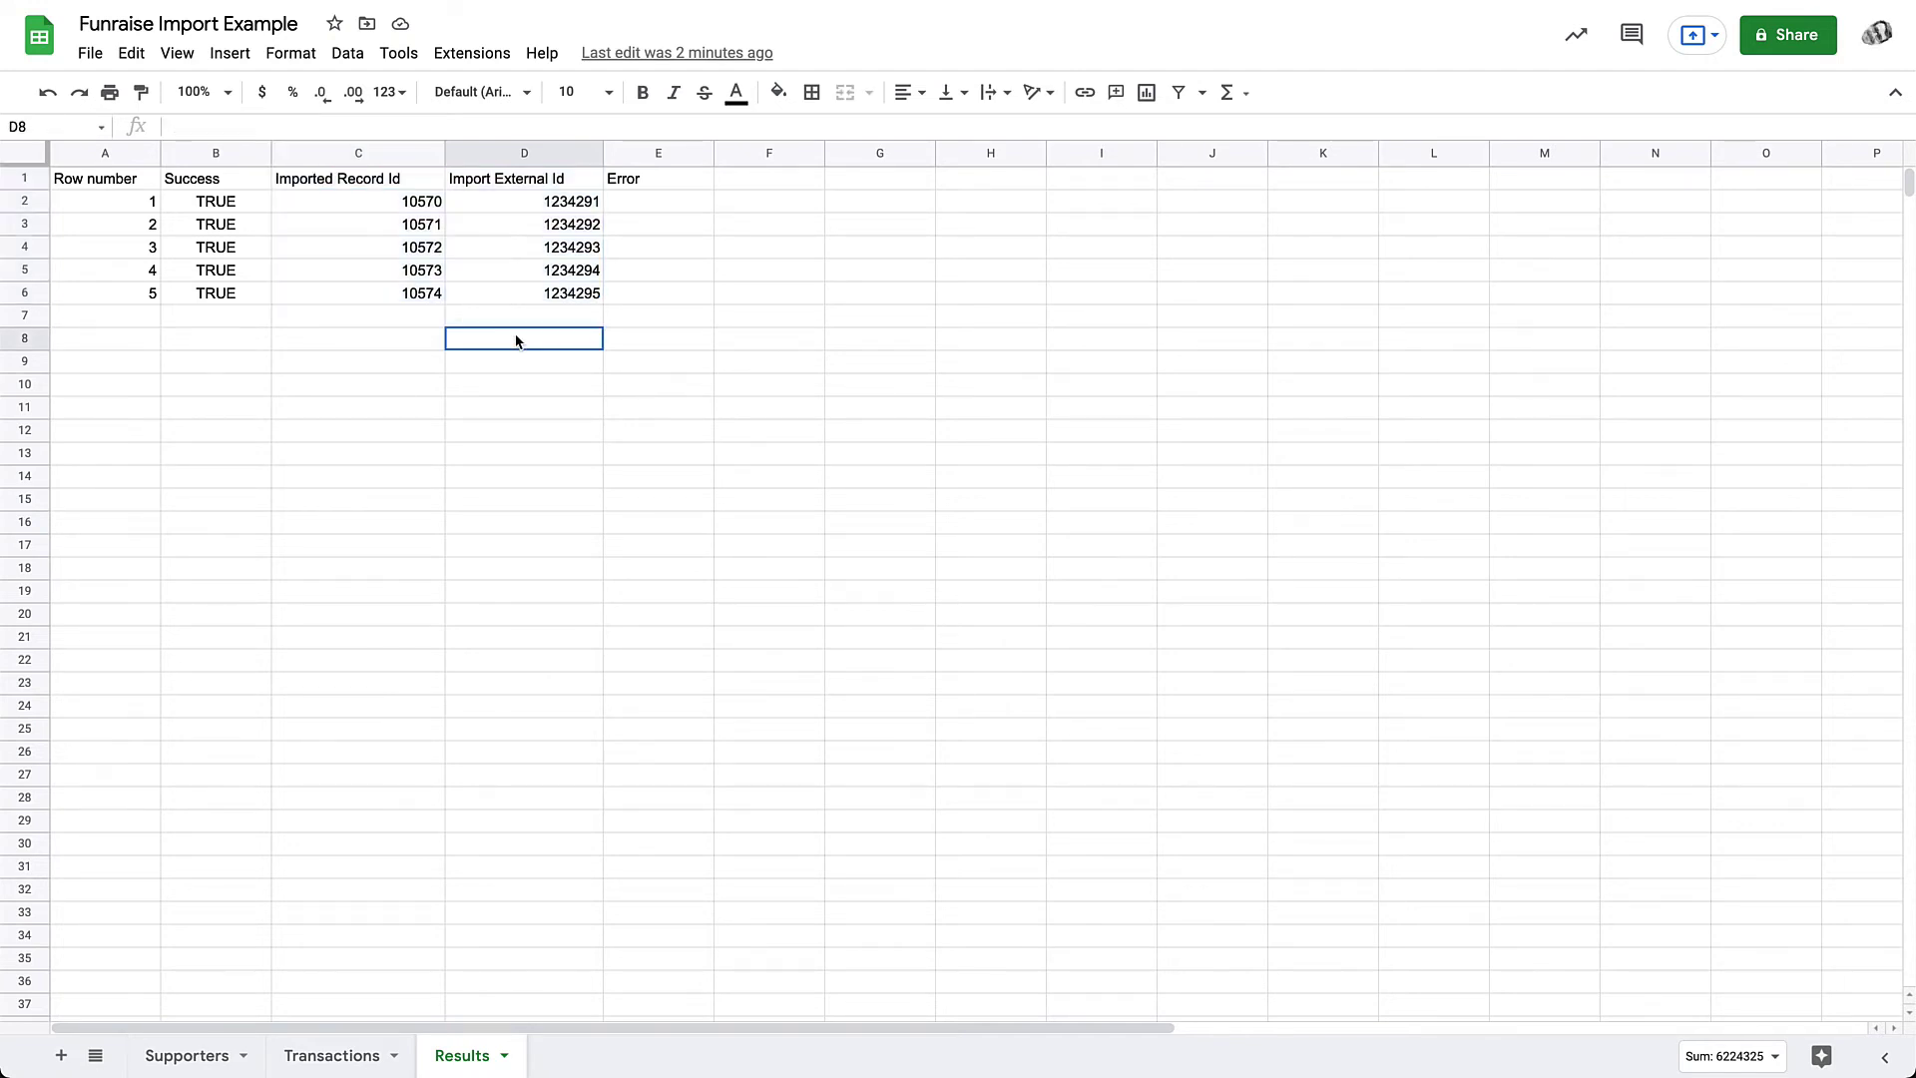
pyautogui.click(526, 153)
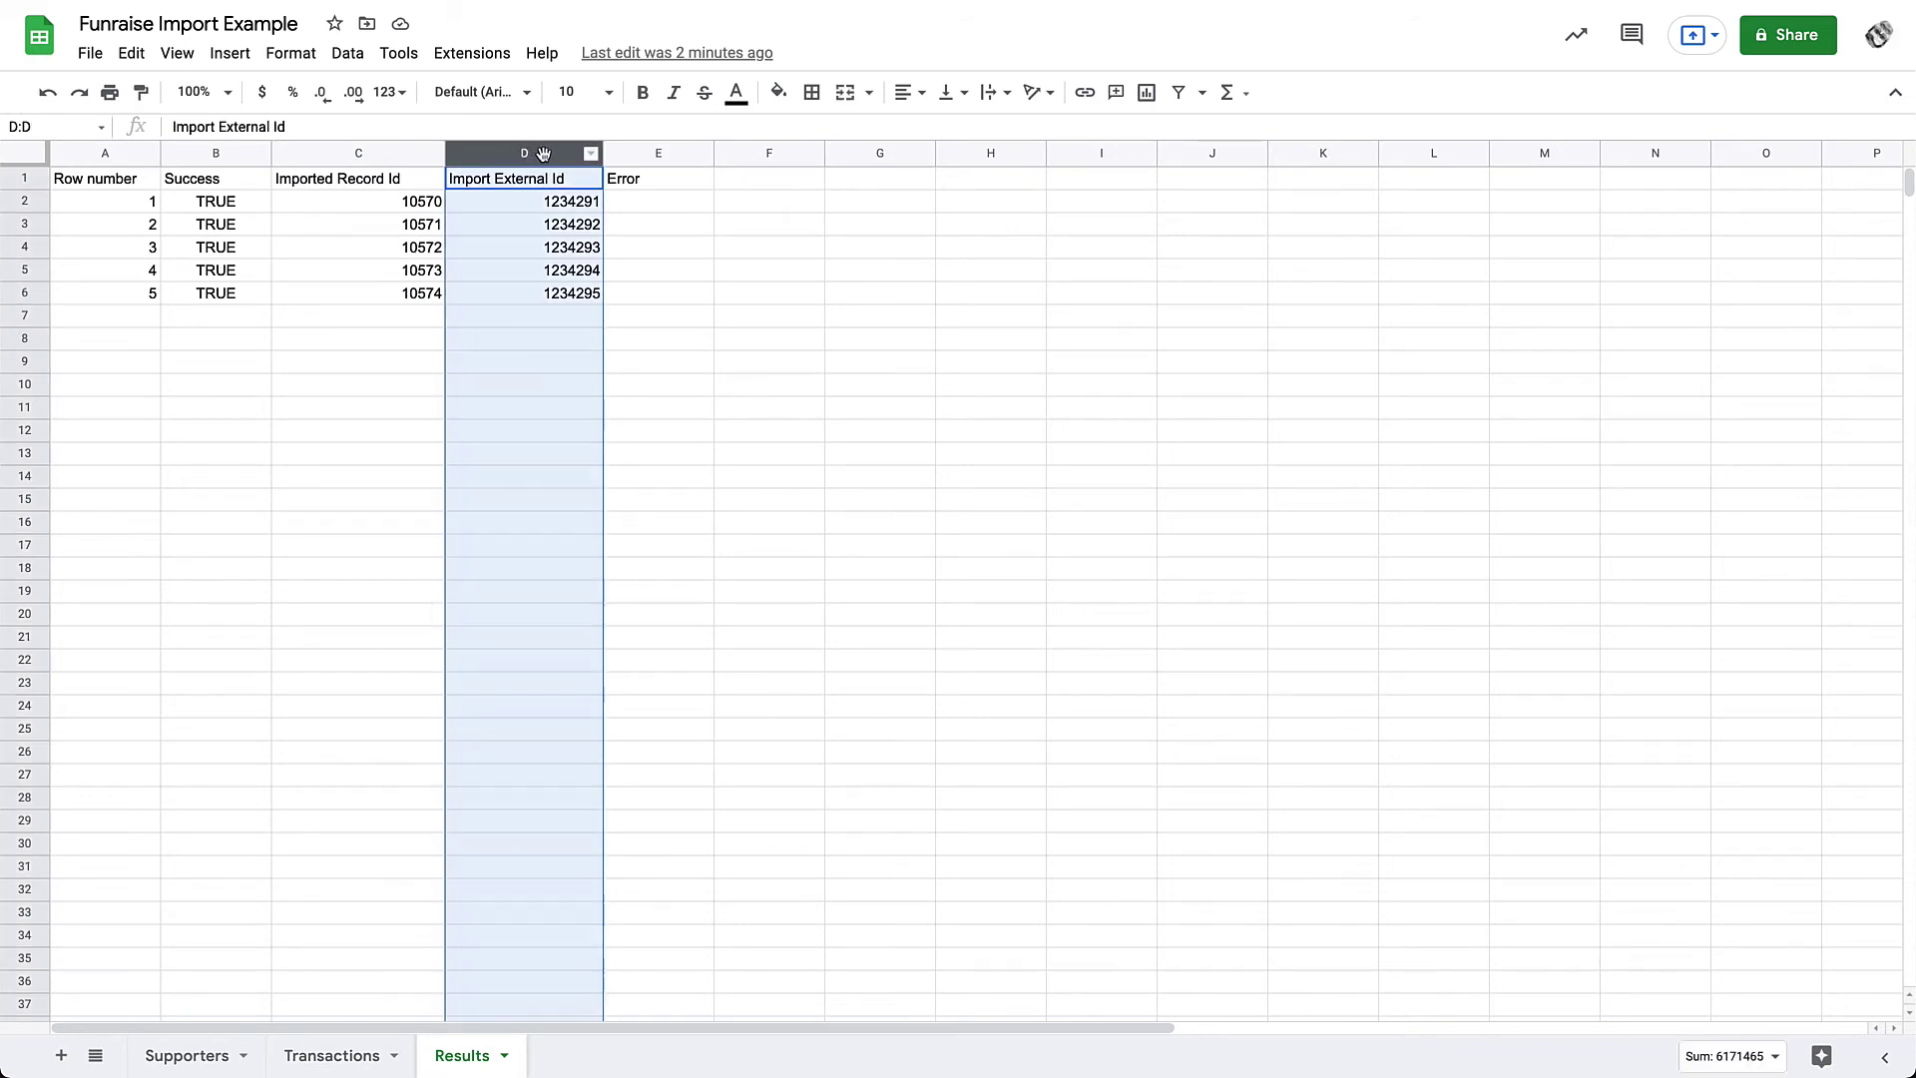
pyautogui.moveTo(544, 154); pyautogui.dragTo(319, 160)
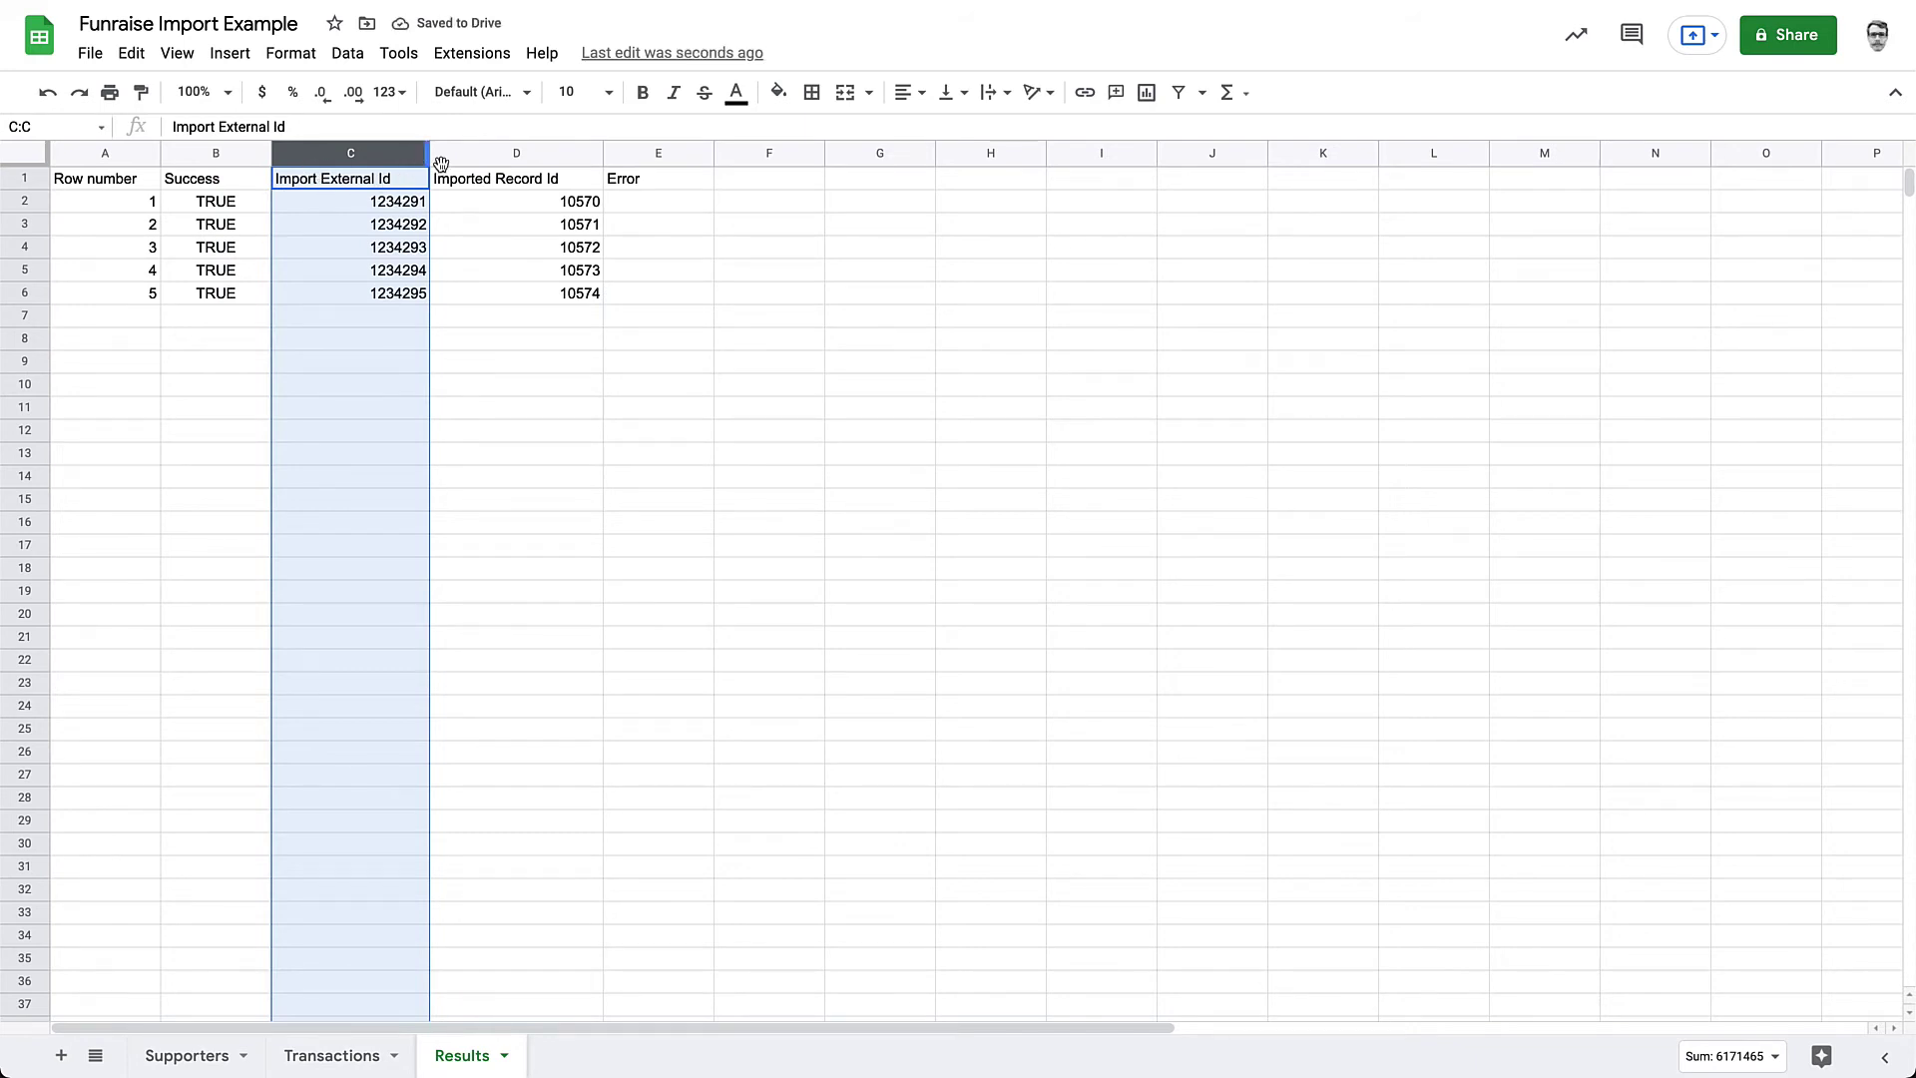
pyautogui.click(528, 154)
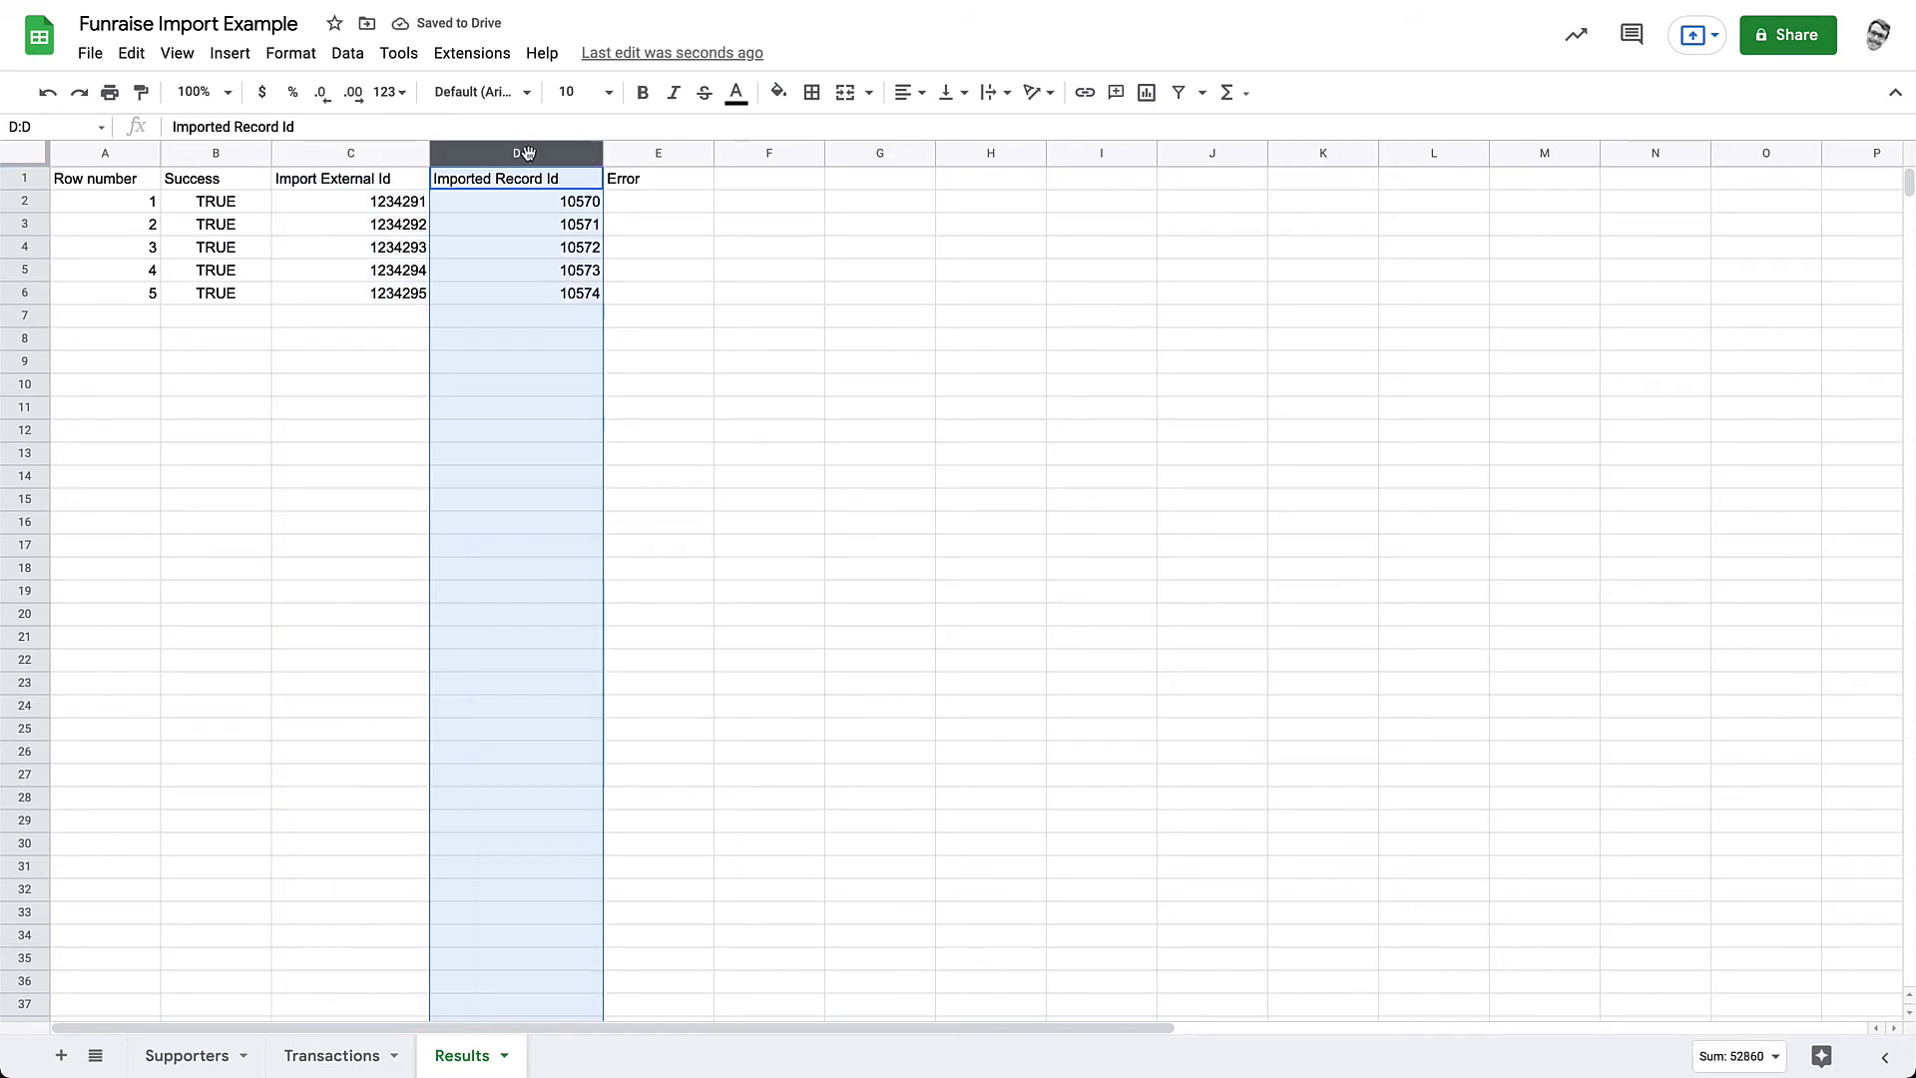
pyautogui.click(367, 154)
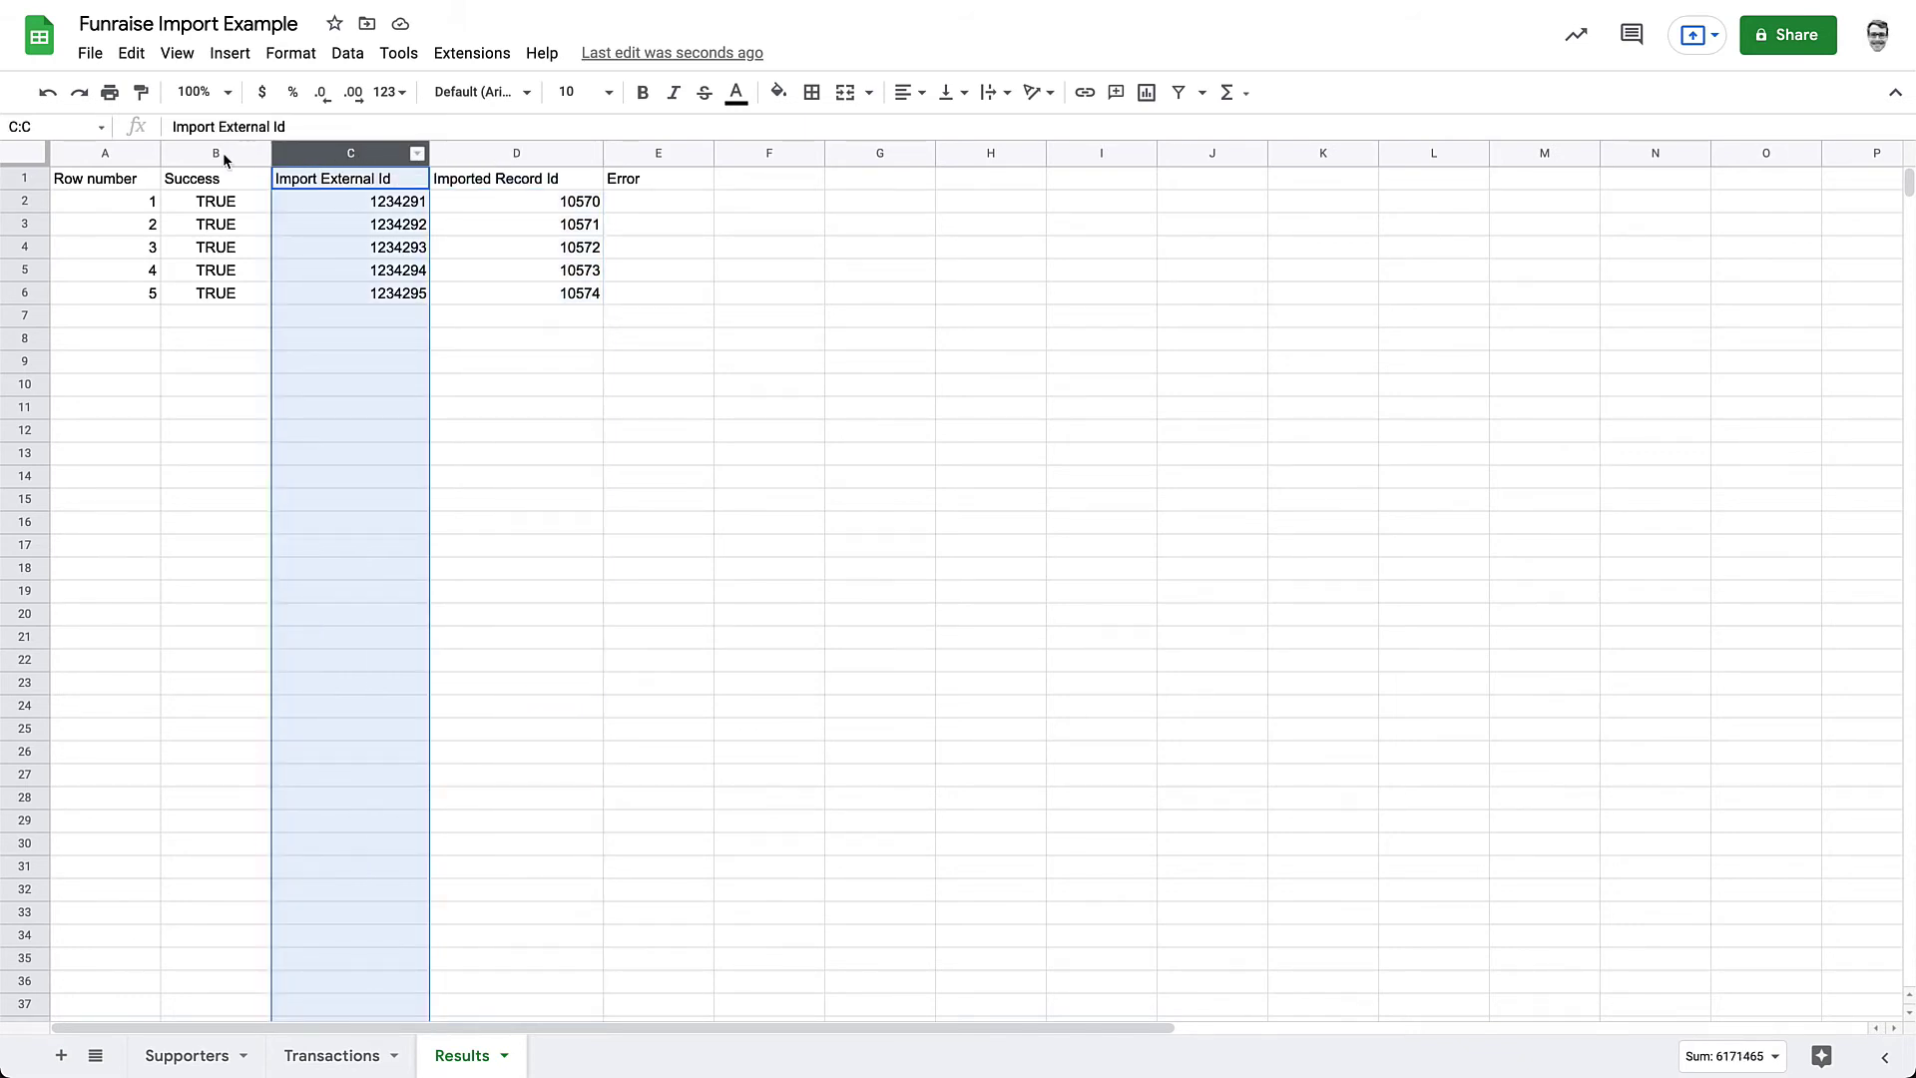
# Delete the leading columns A–B and the Error column from the Results sheet
pyautogui.click(138, 157)
pyautogui.keyDown('shift'); pyautogui.click(215, 157); pyautogui.keyUp('shift')
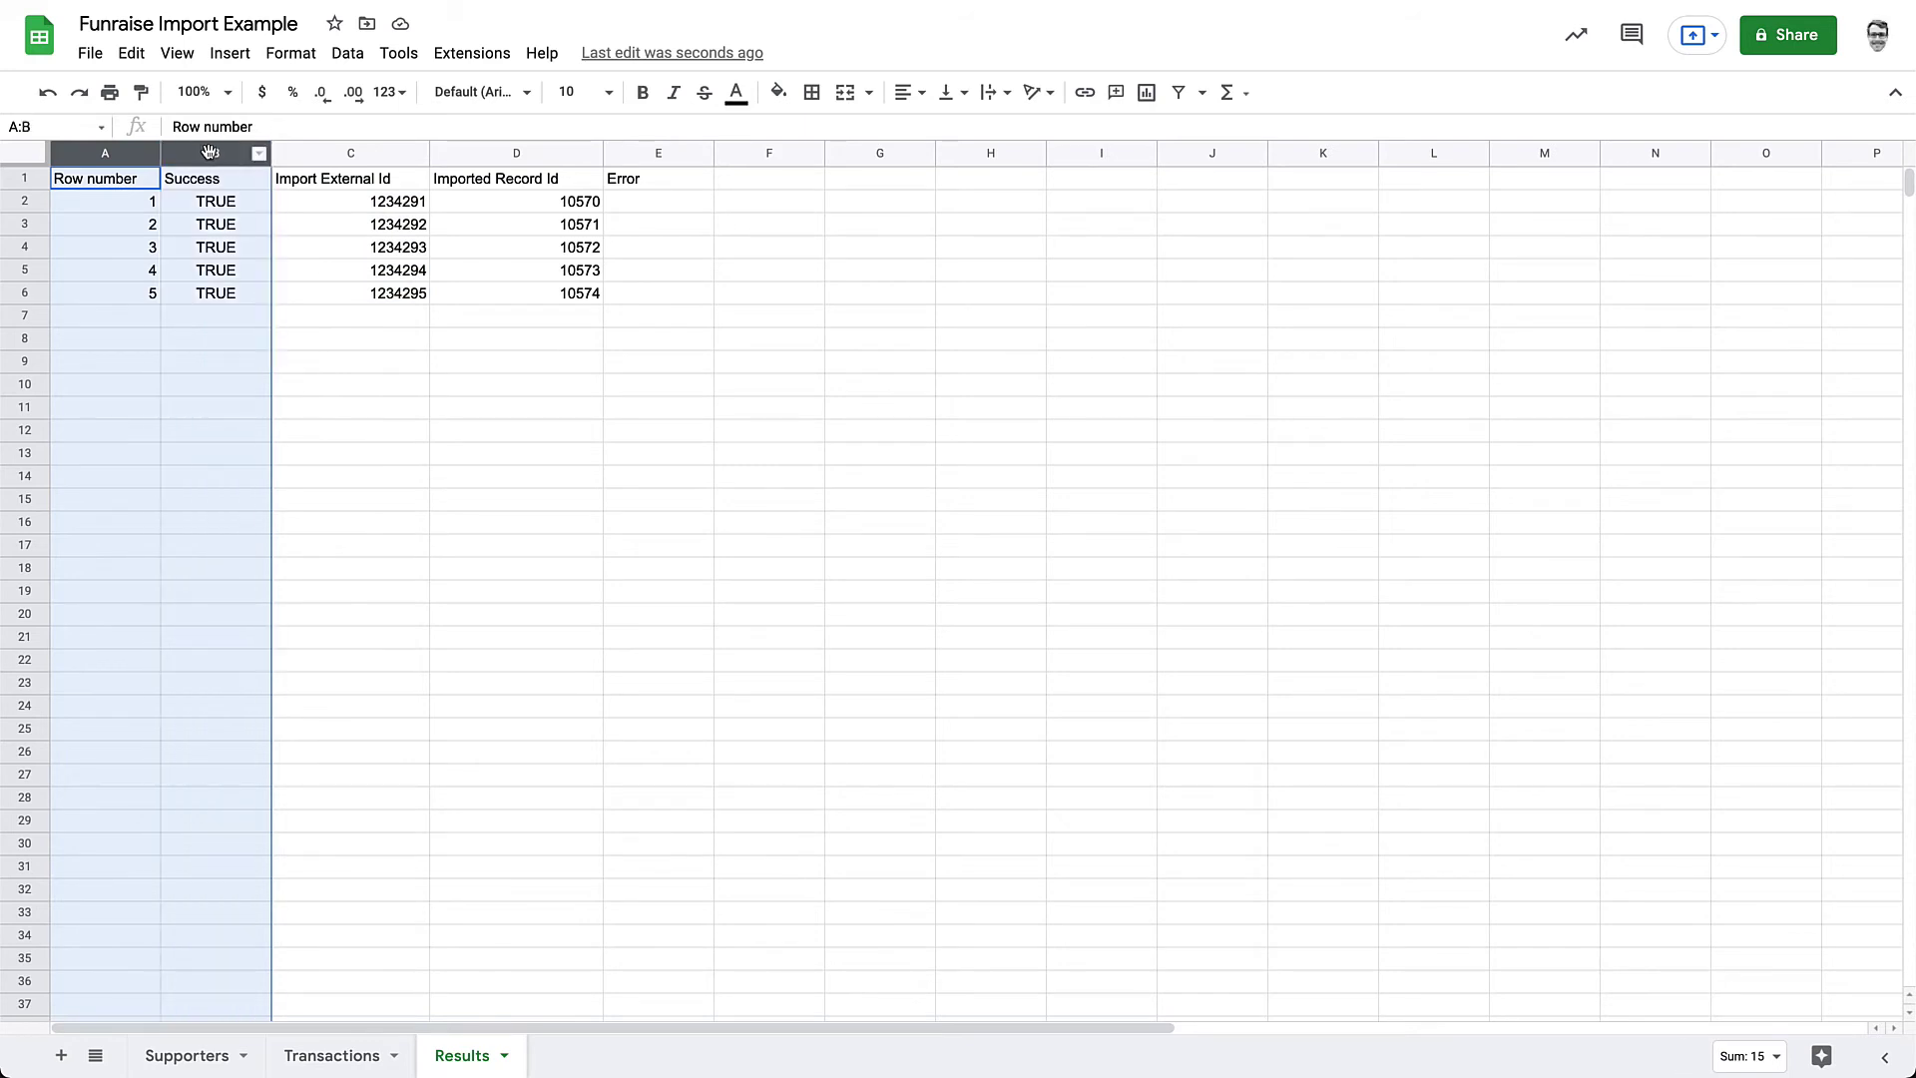
pyautogui.rightClick(108, 154)
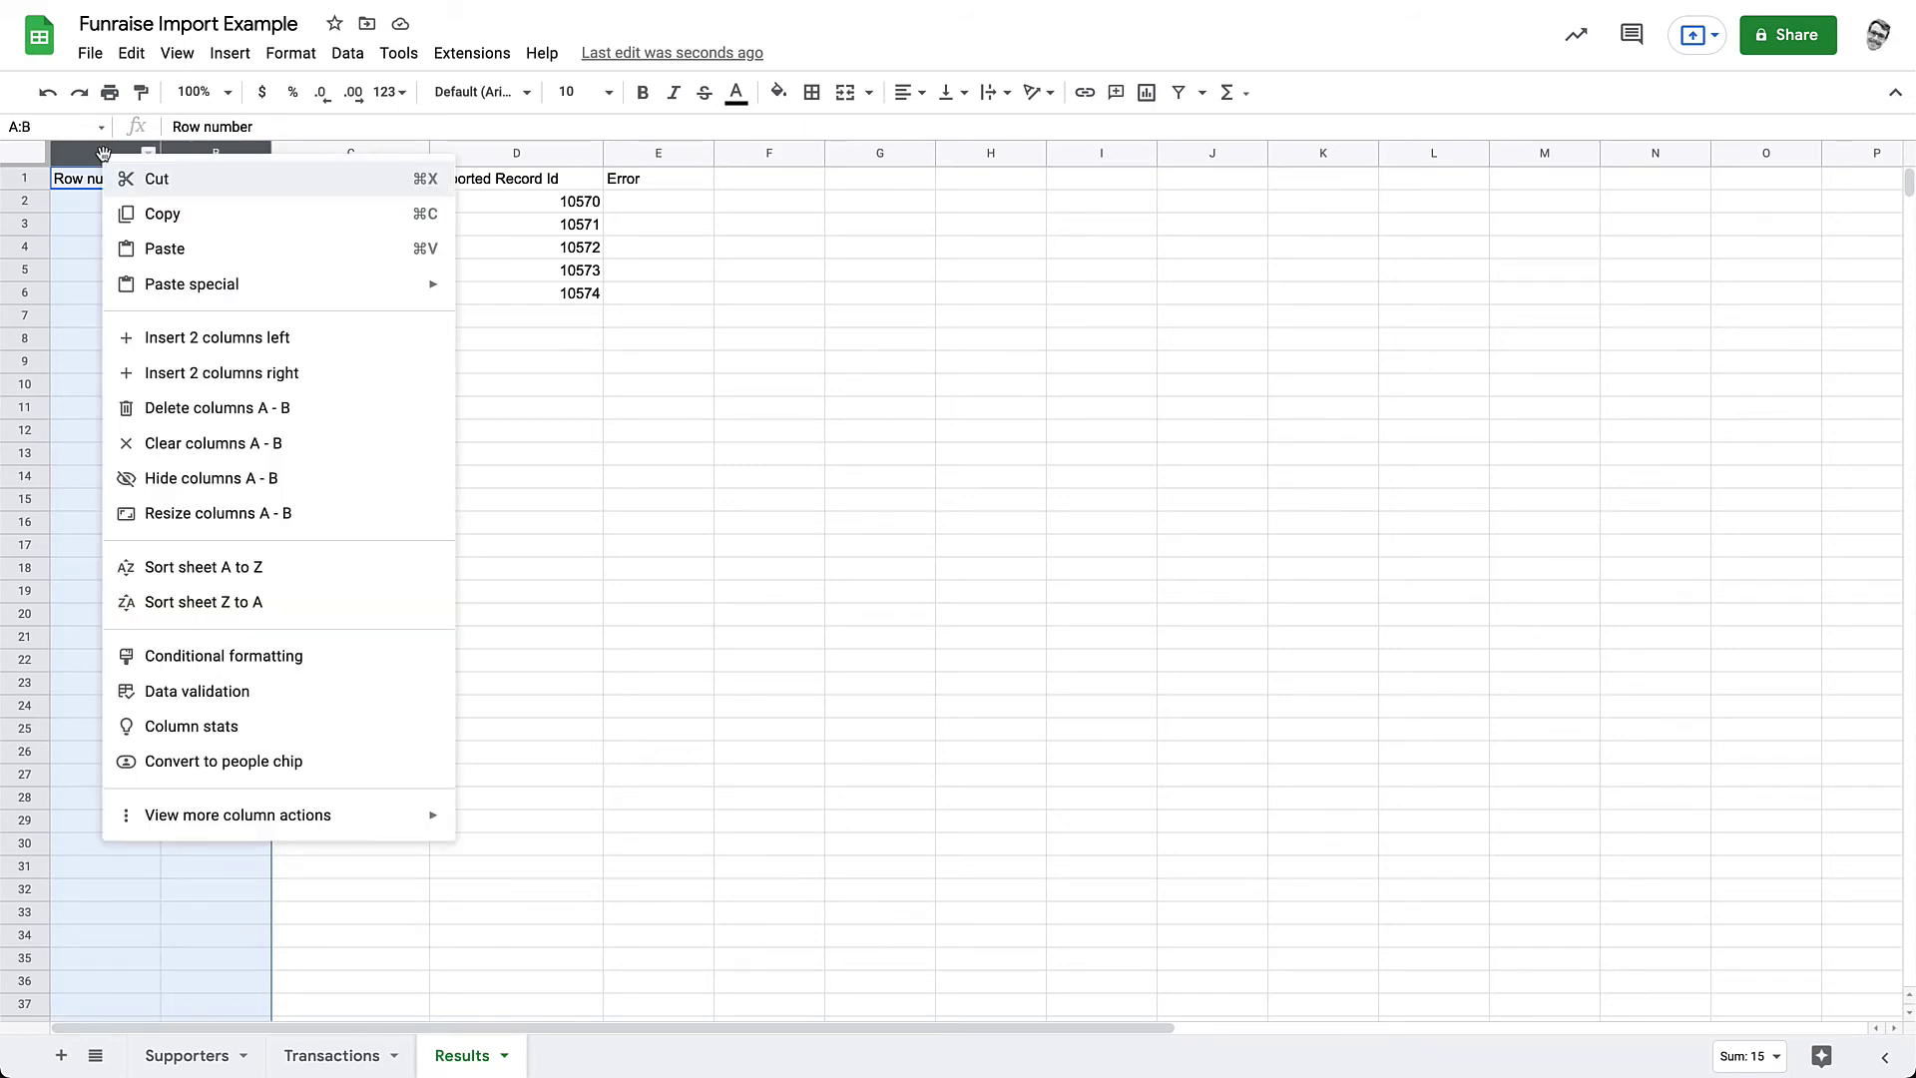
pyautogui.click(215, 409)
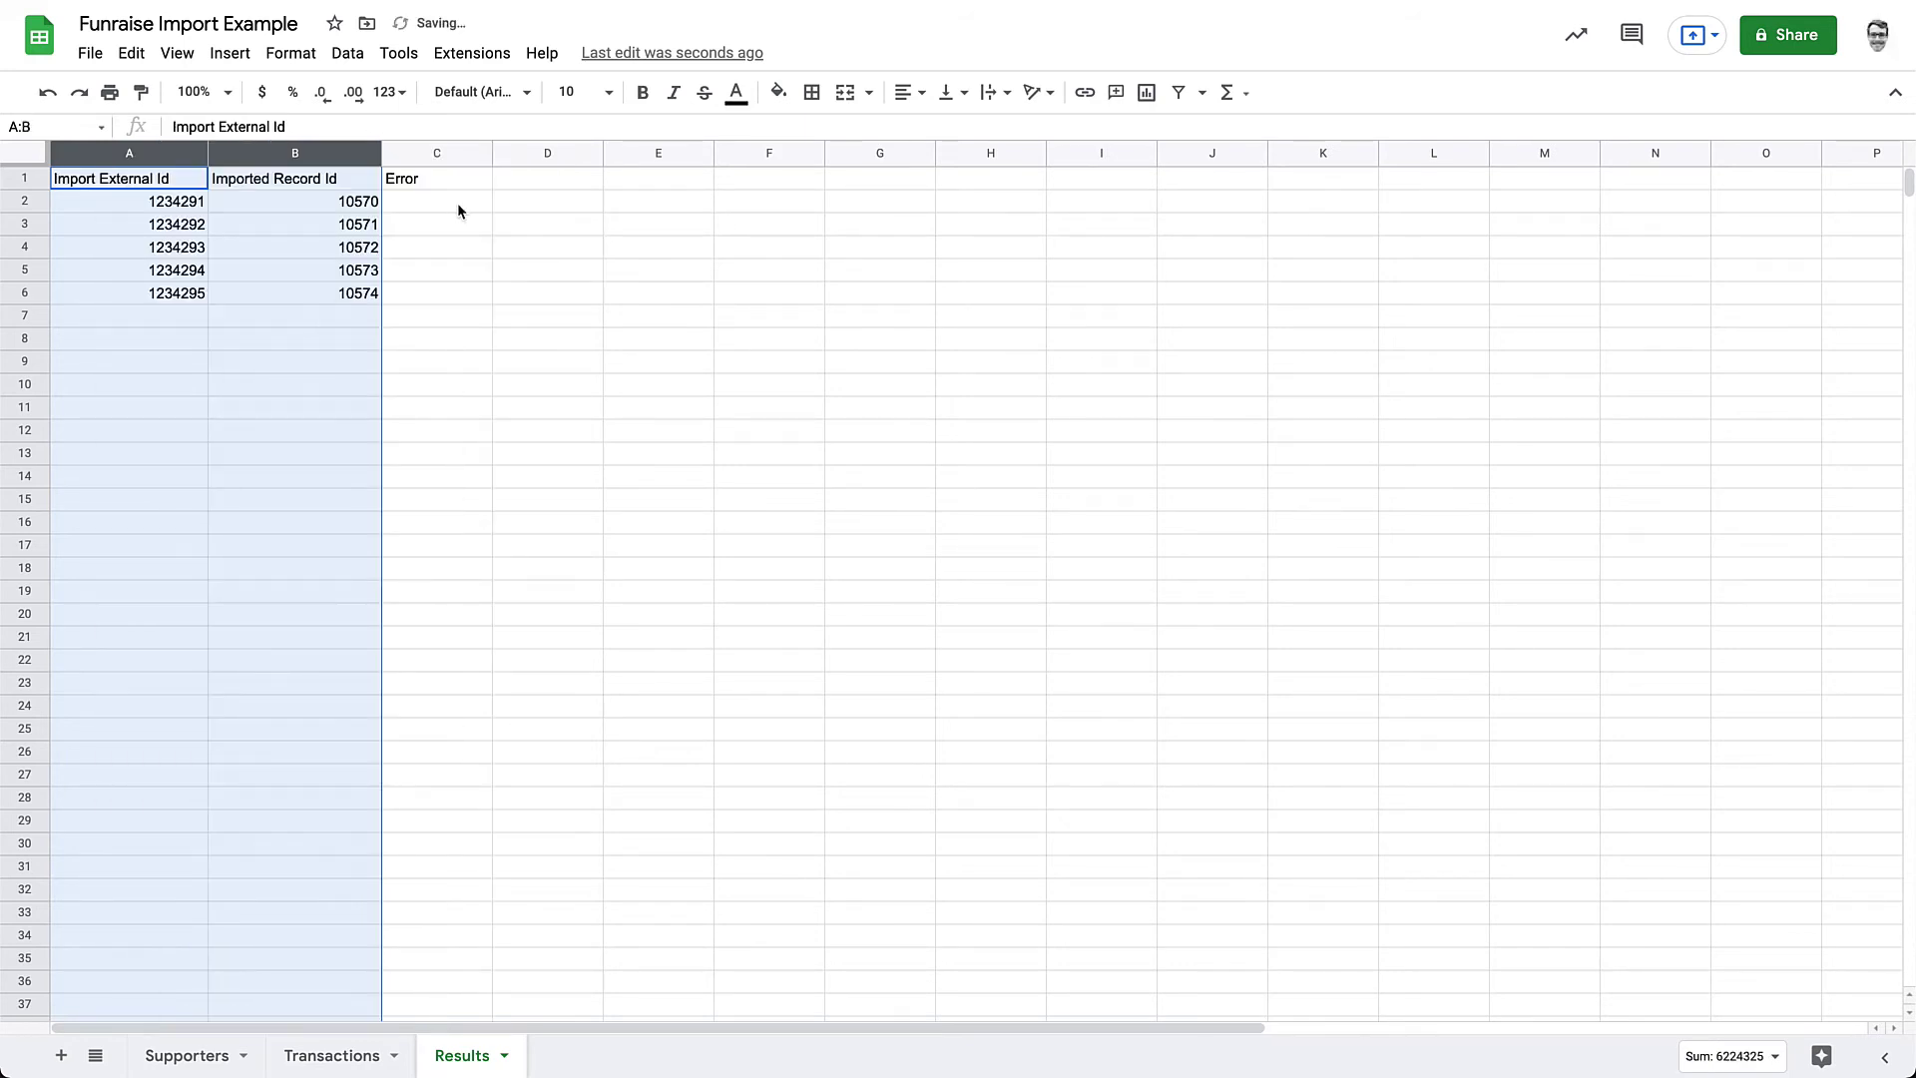
pyautogui.rightClick(427, 151)
pyautogui.click(523, 406)
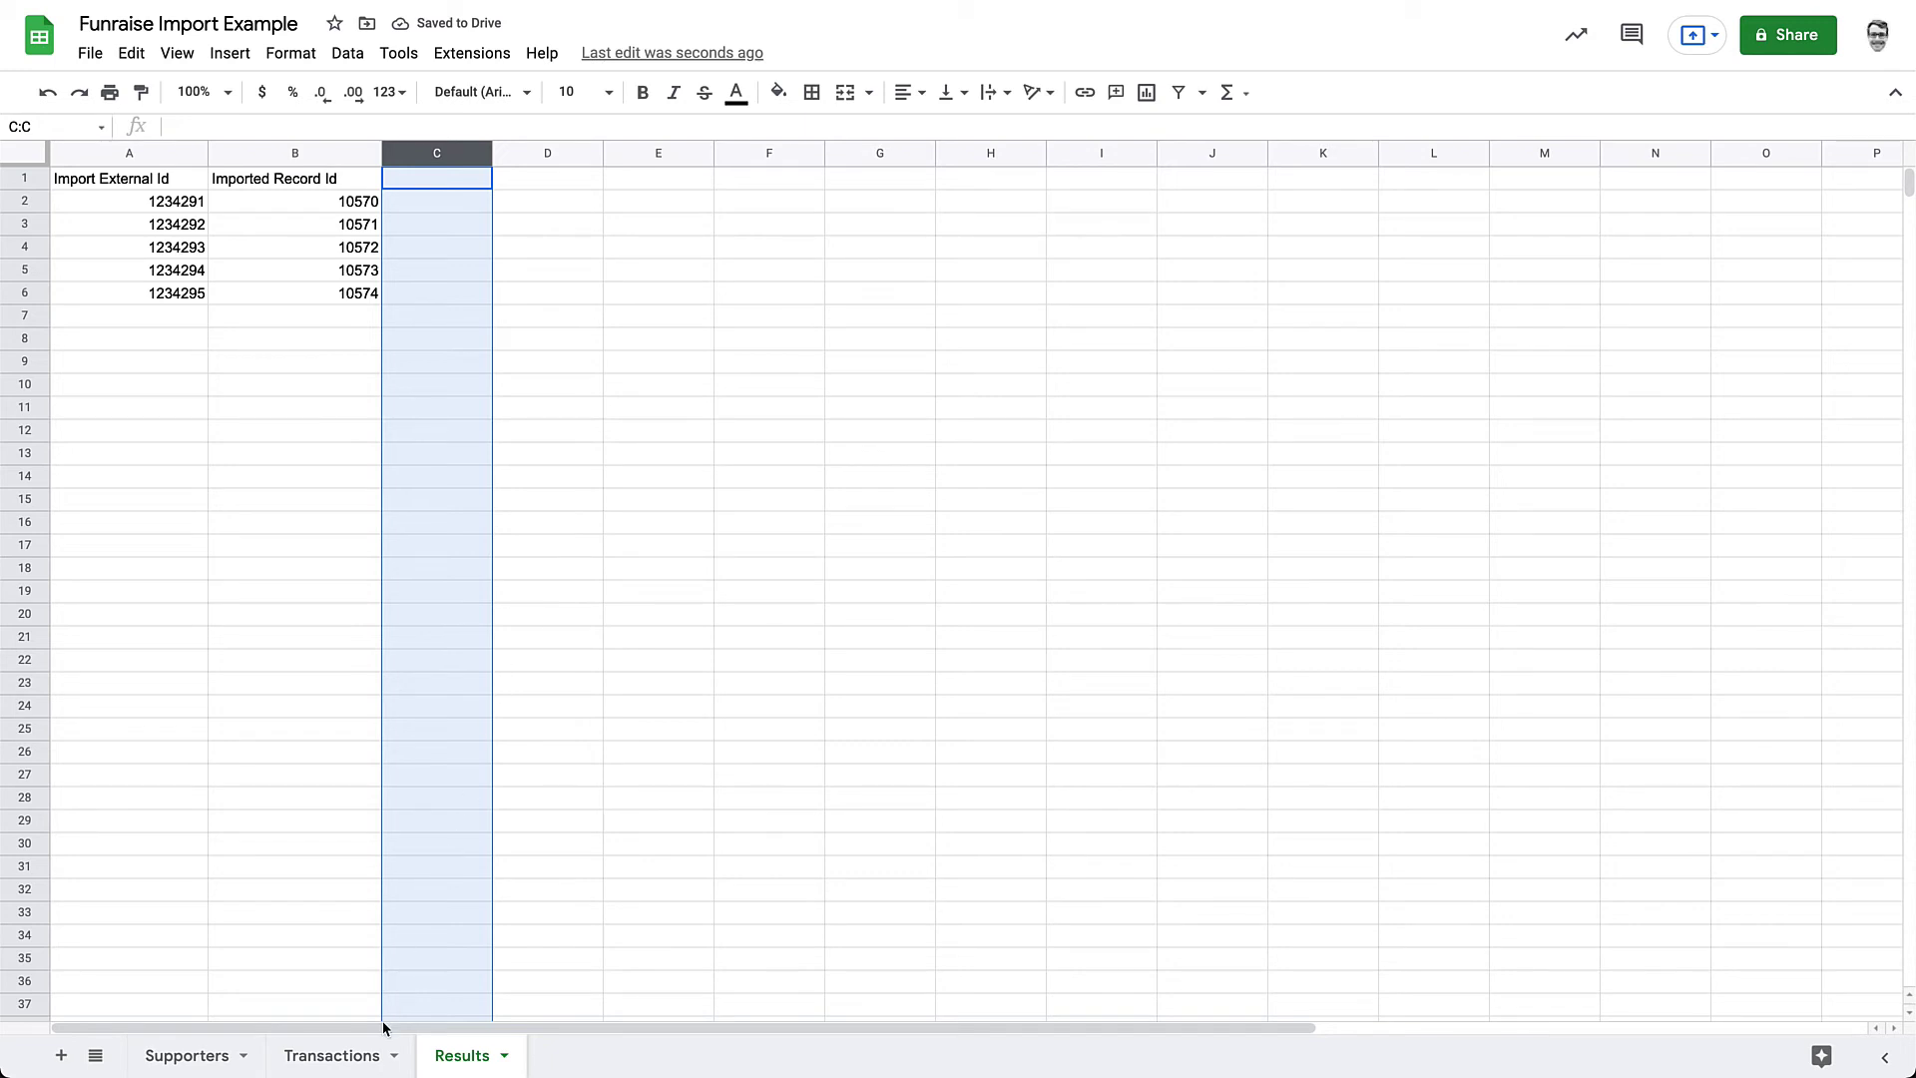
pyautogui.click(332, 1056)
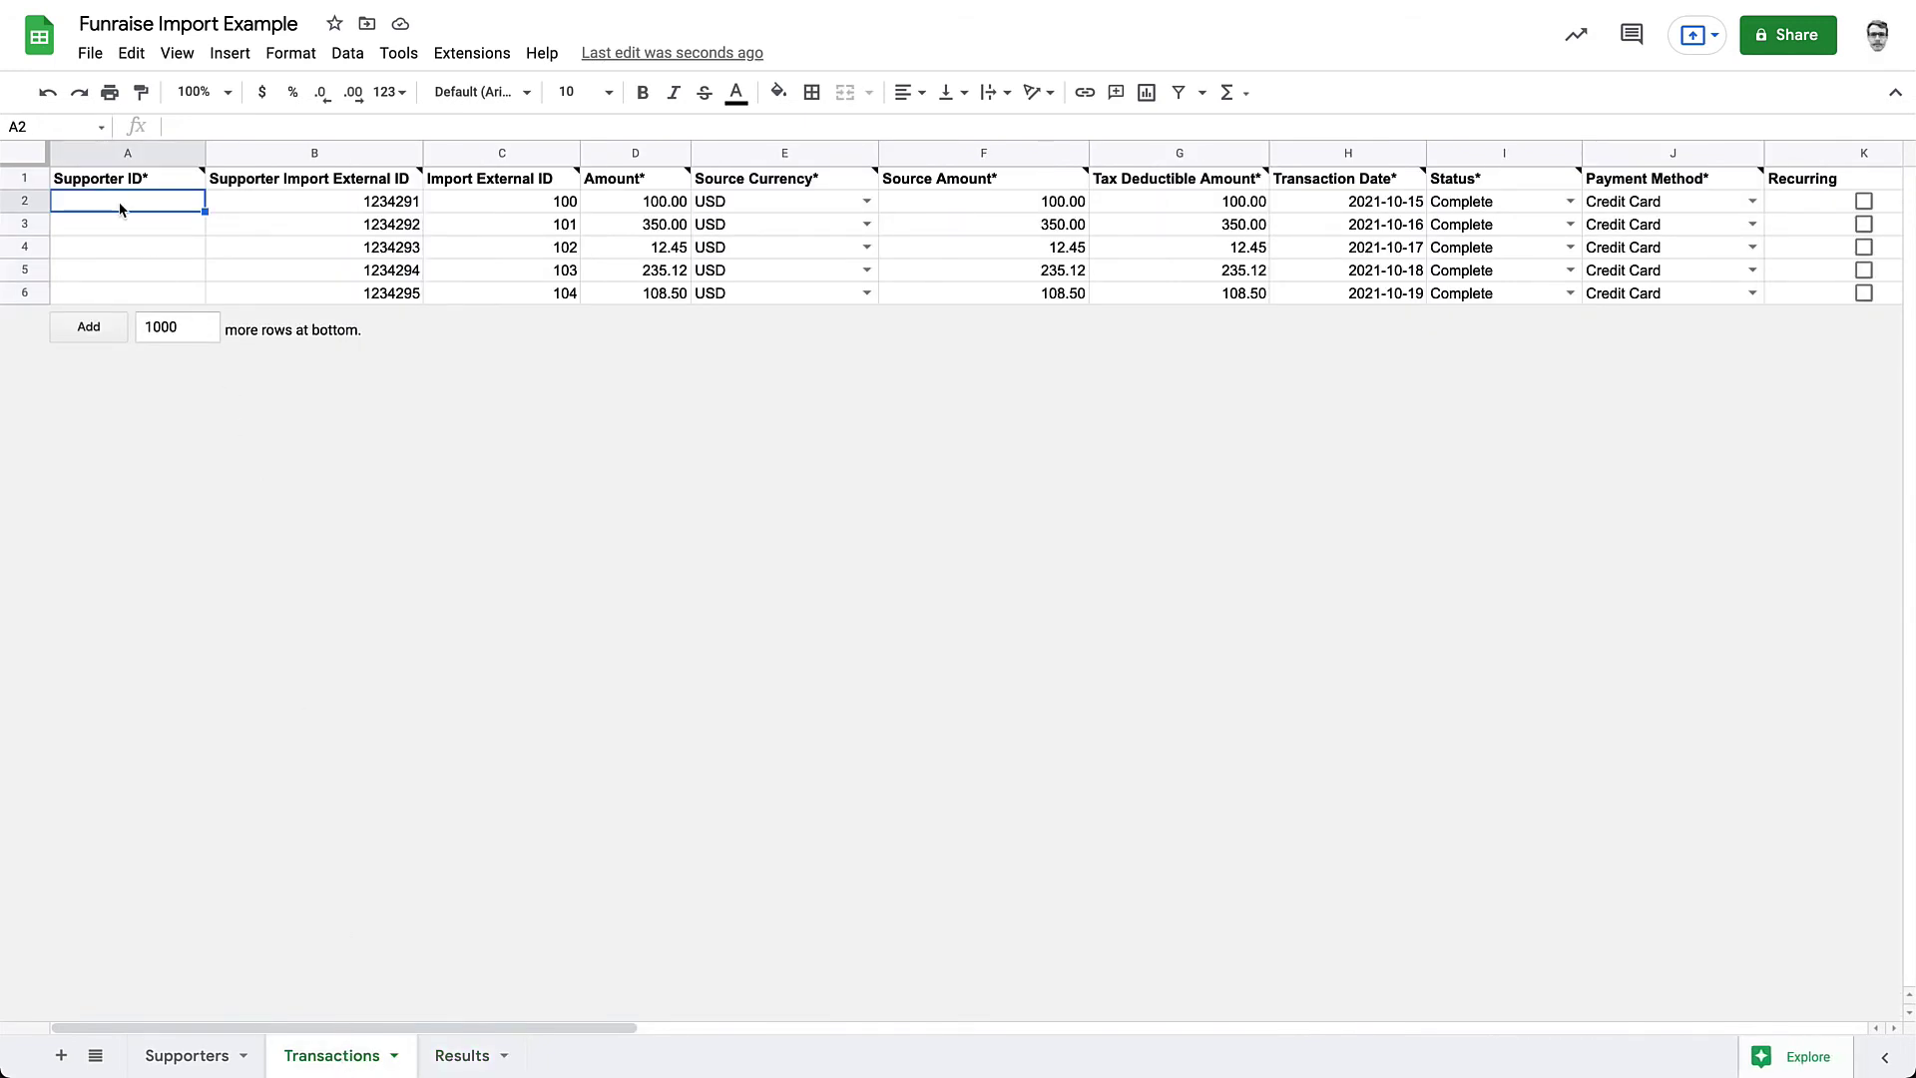
# Enter =VLOOKUP(B2,Results!A:B,2,false) in cell A2 of the Transactions sheet
pyautogui.moveTo(124, 203); pyautogui.dragTo(133, 302)
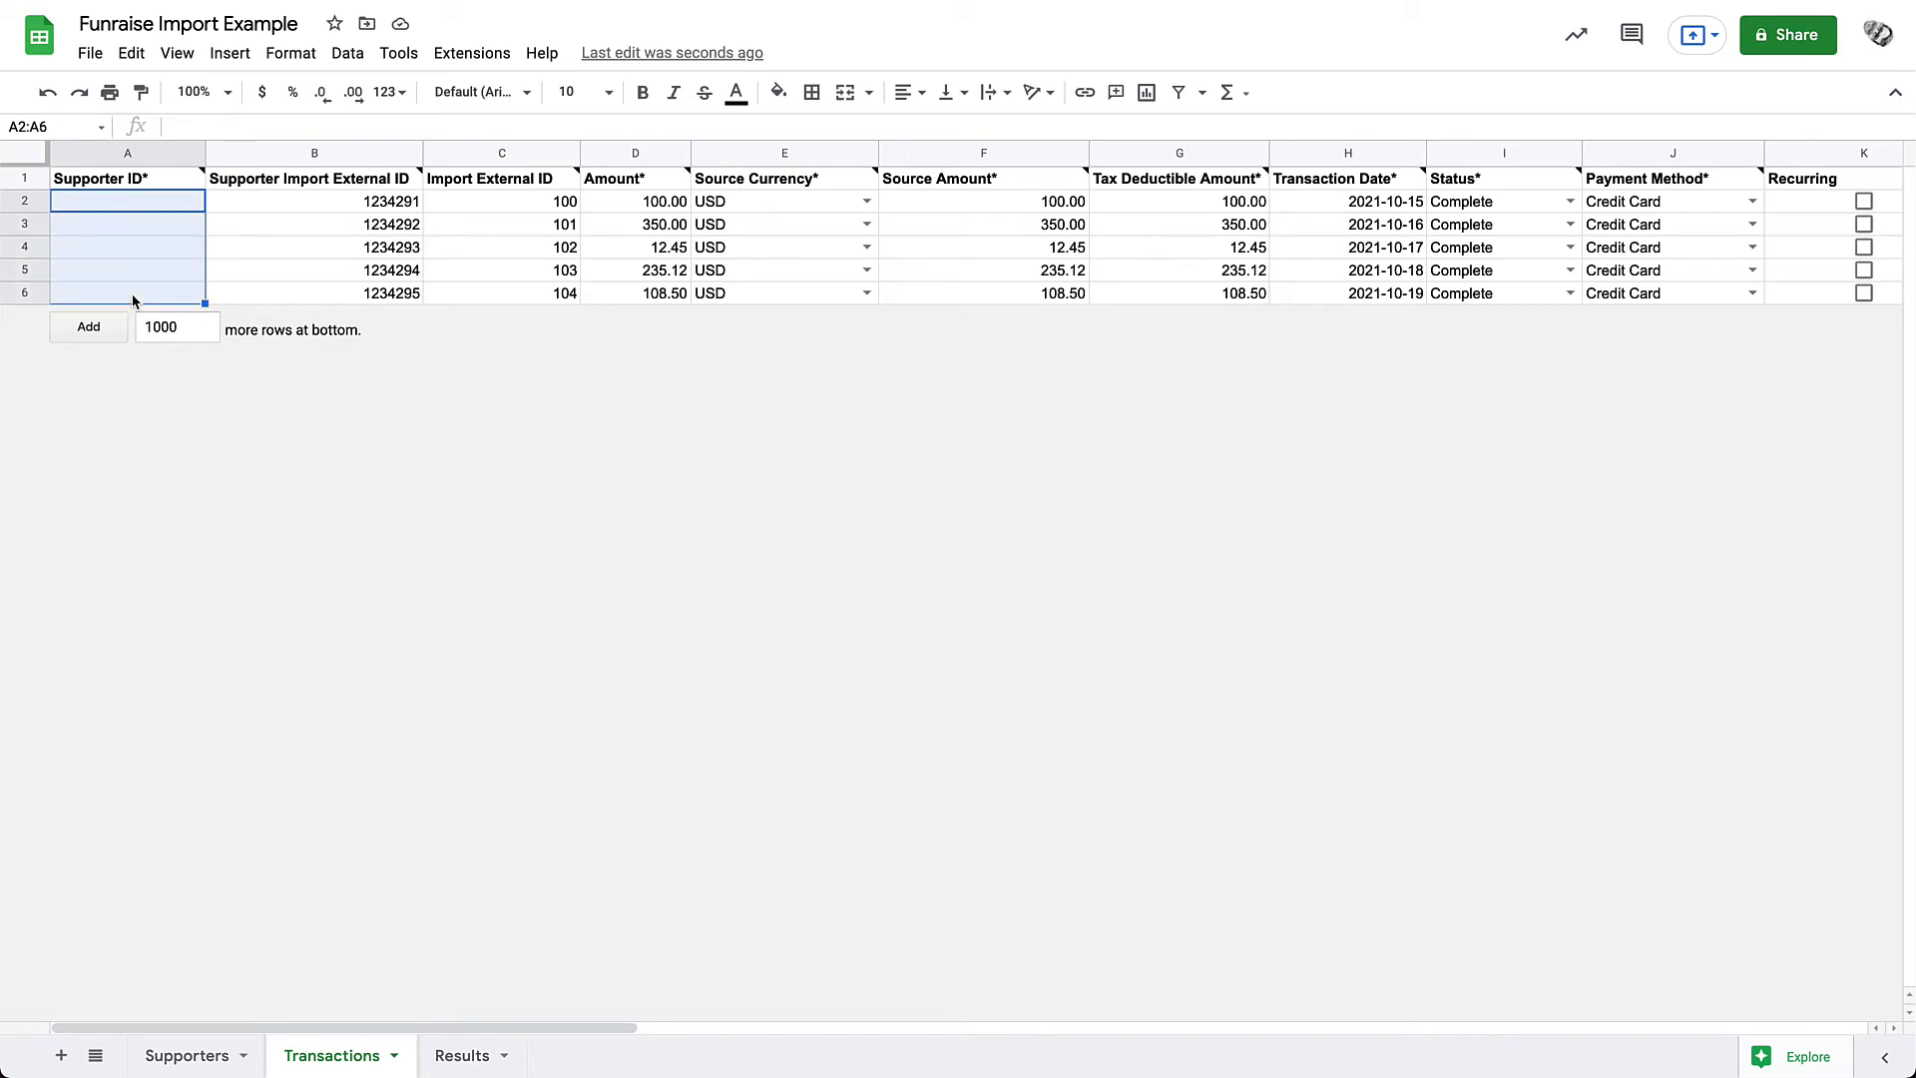
pyautogui.click(141, 205)
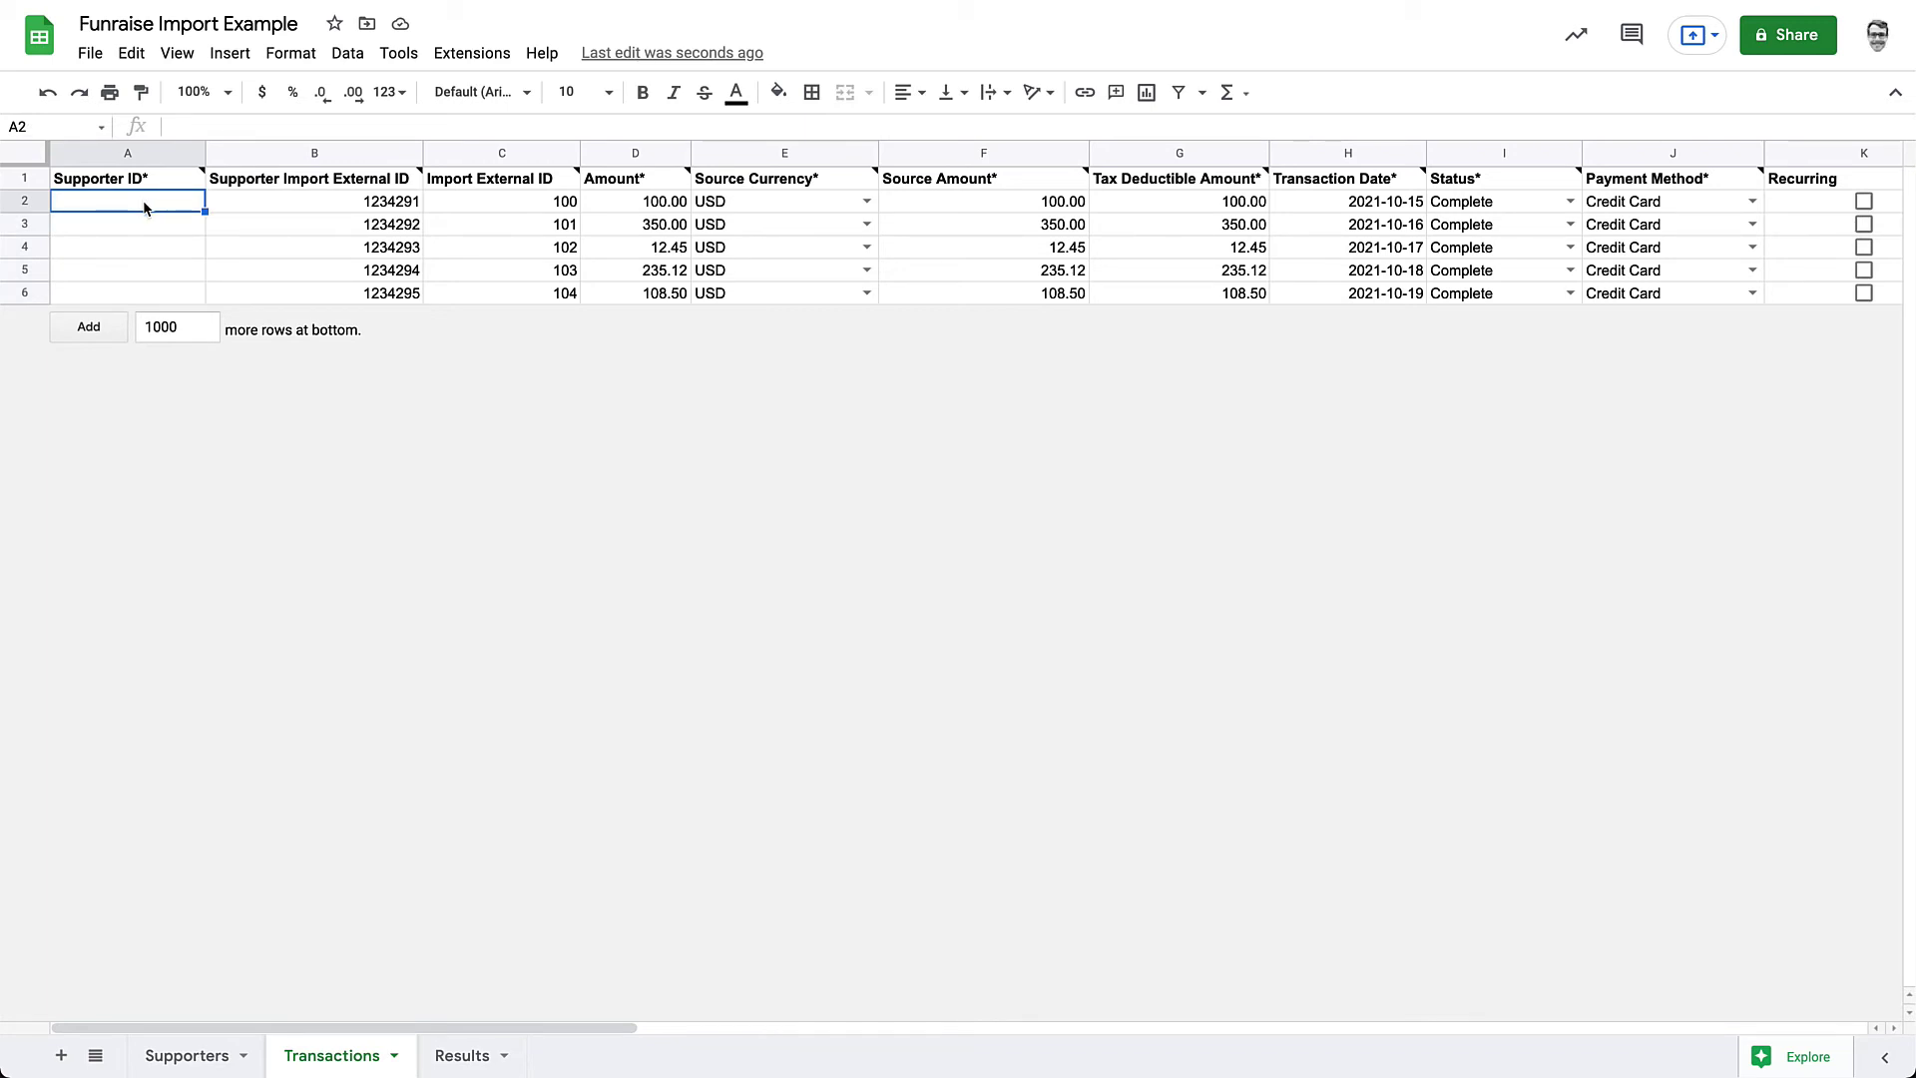
pyautogui.doubleClick(144, 204)
pyautogui.write('=VLOOKUP(')
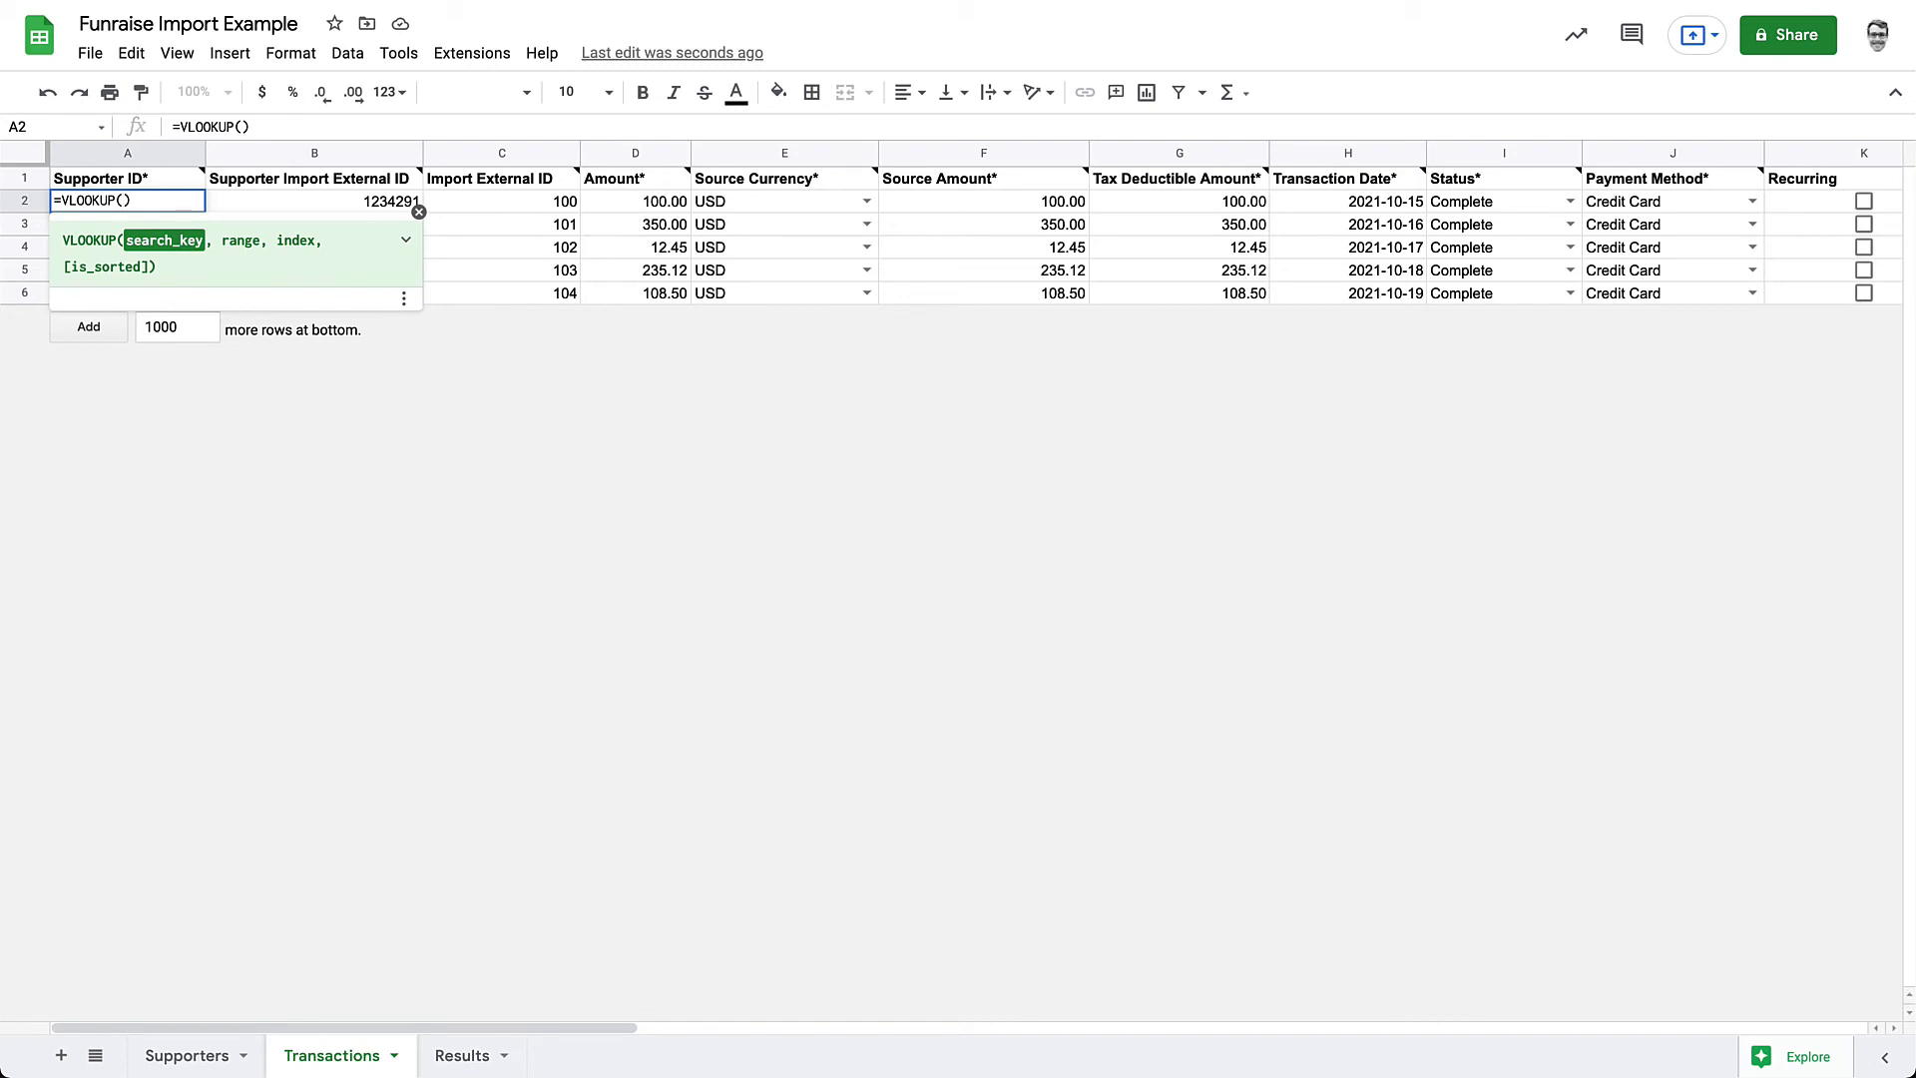
pyautogui.write('B2')
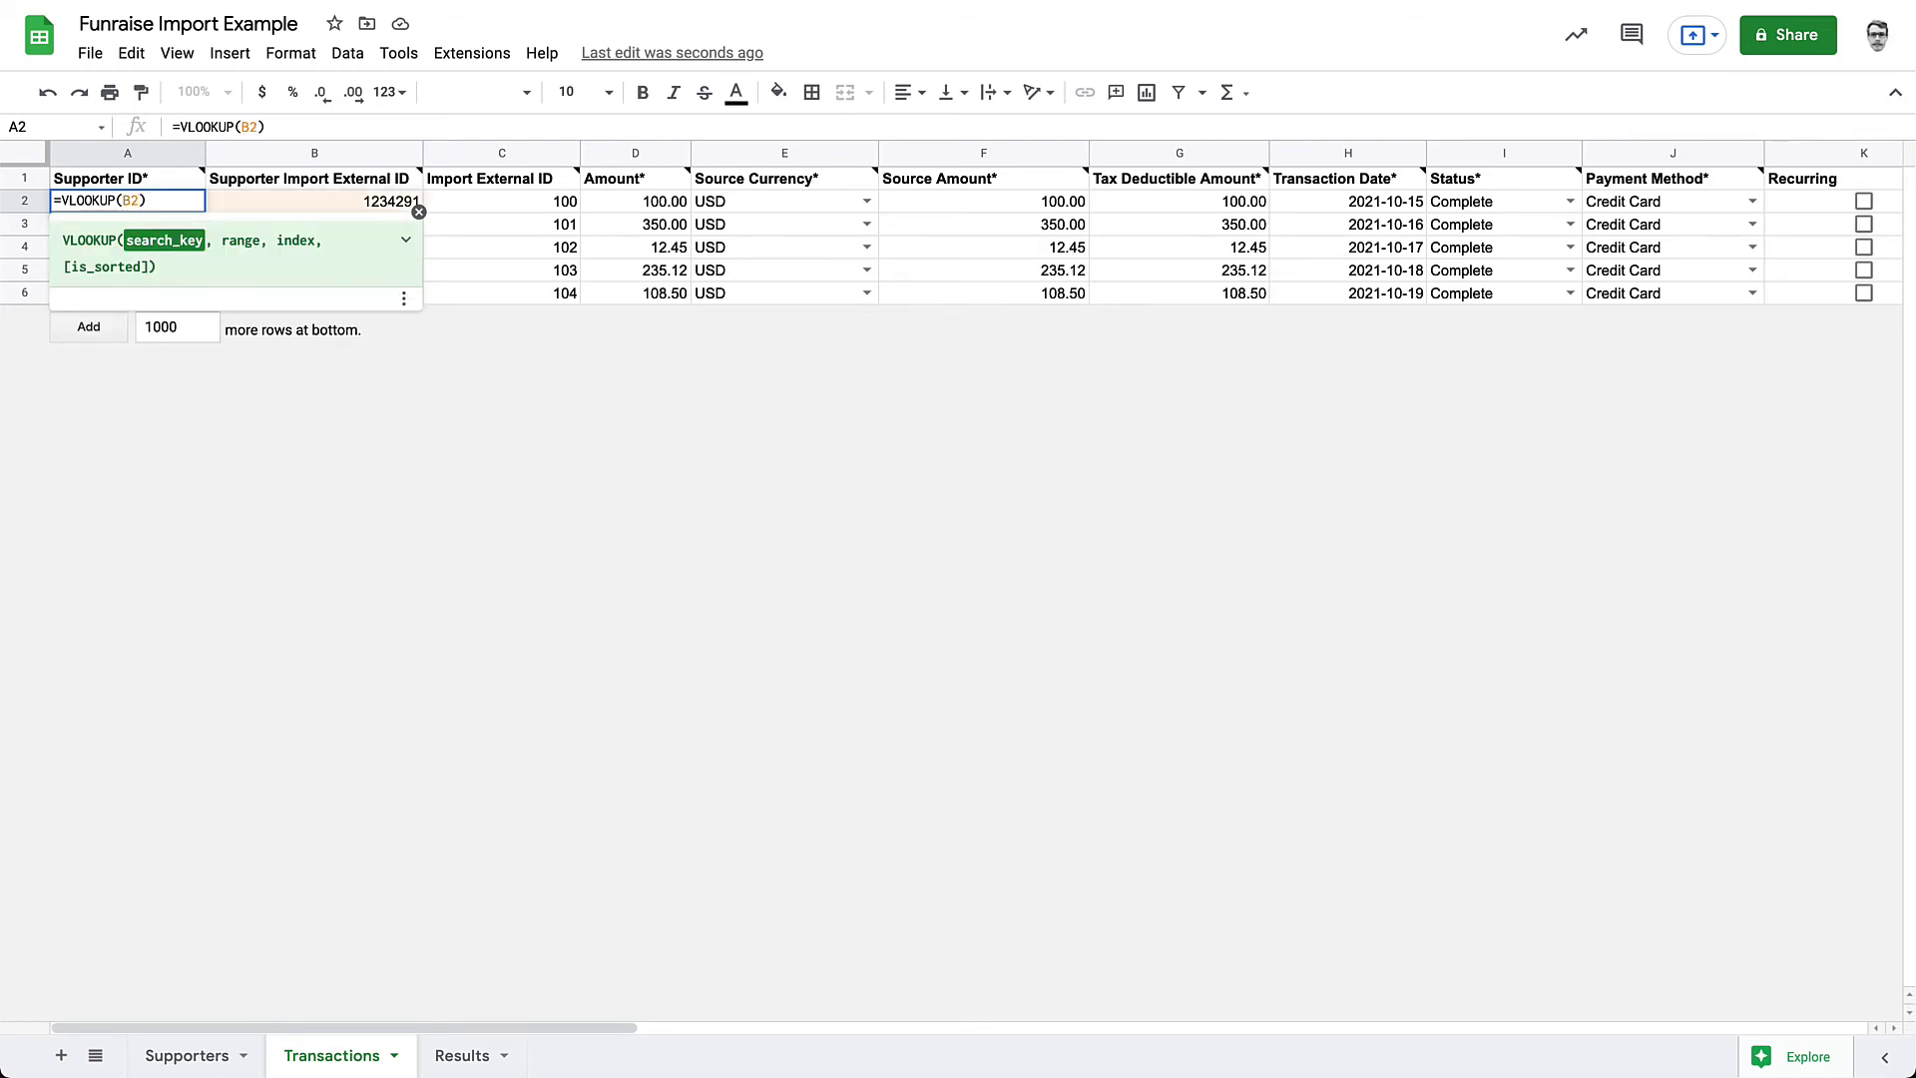
pyautogui.write(',')
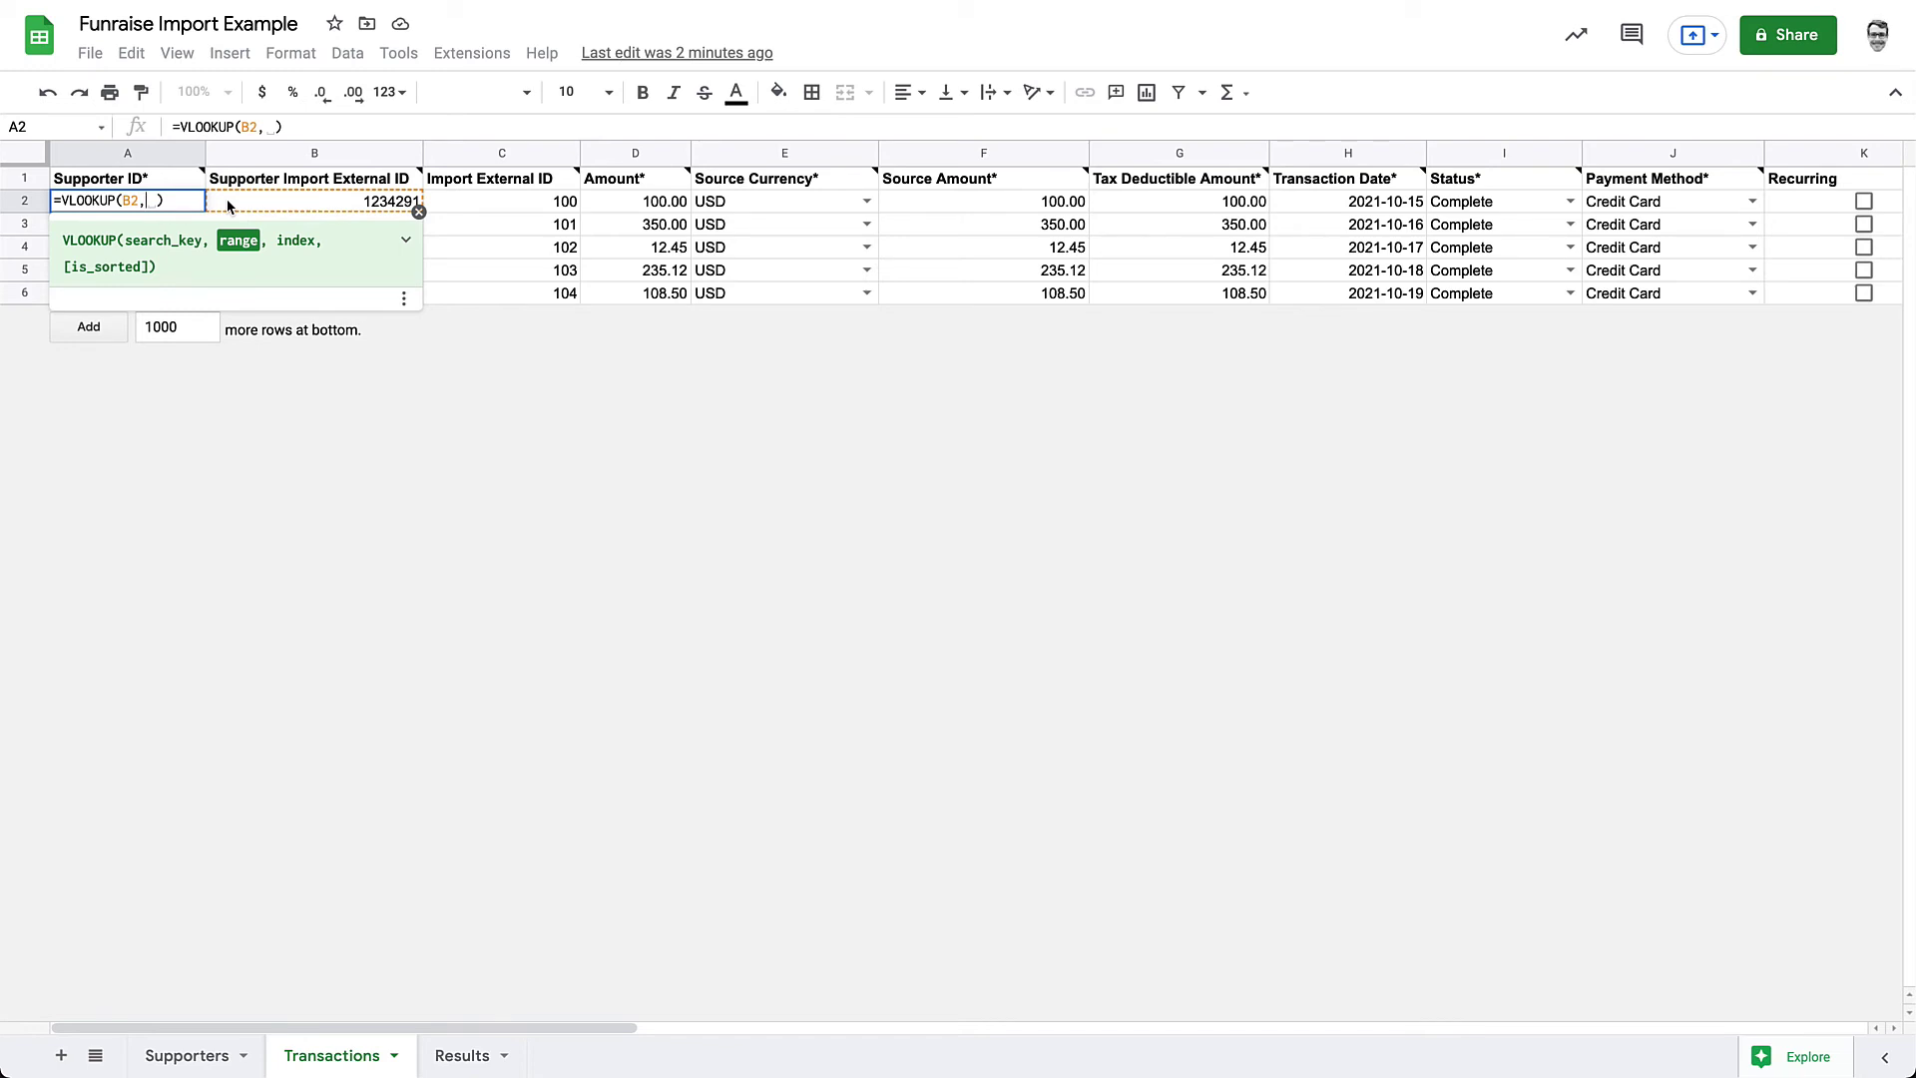
pyautogui.write('Results')
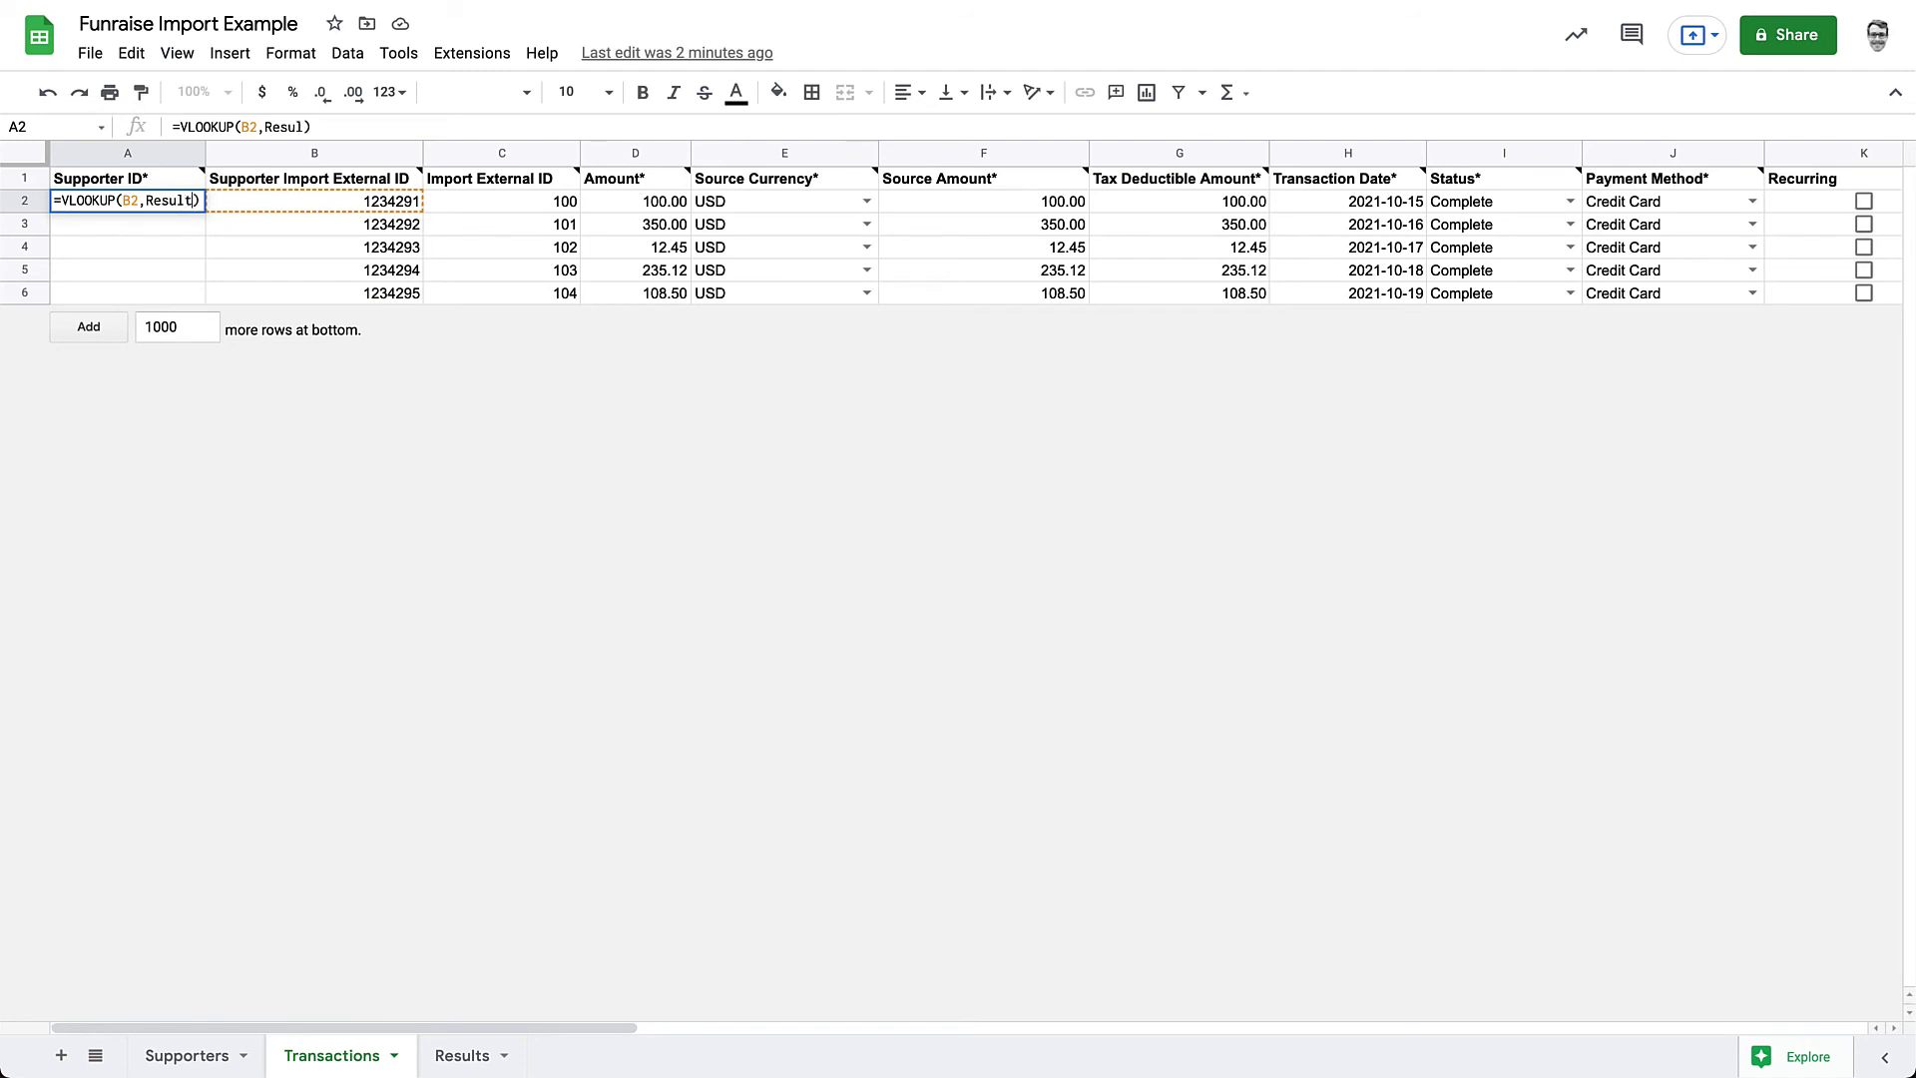
pyautogui.write('!A:B')
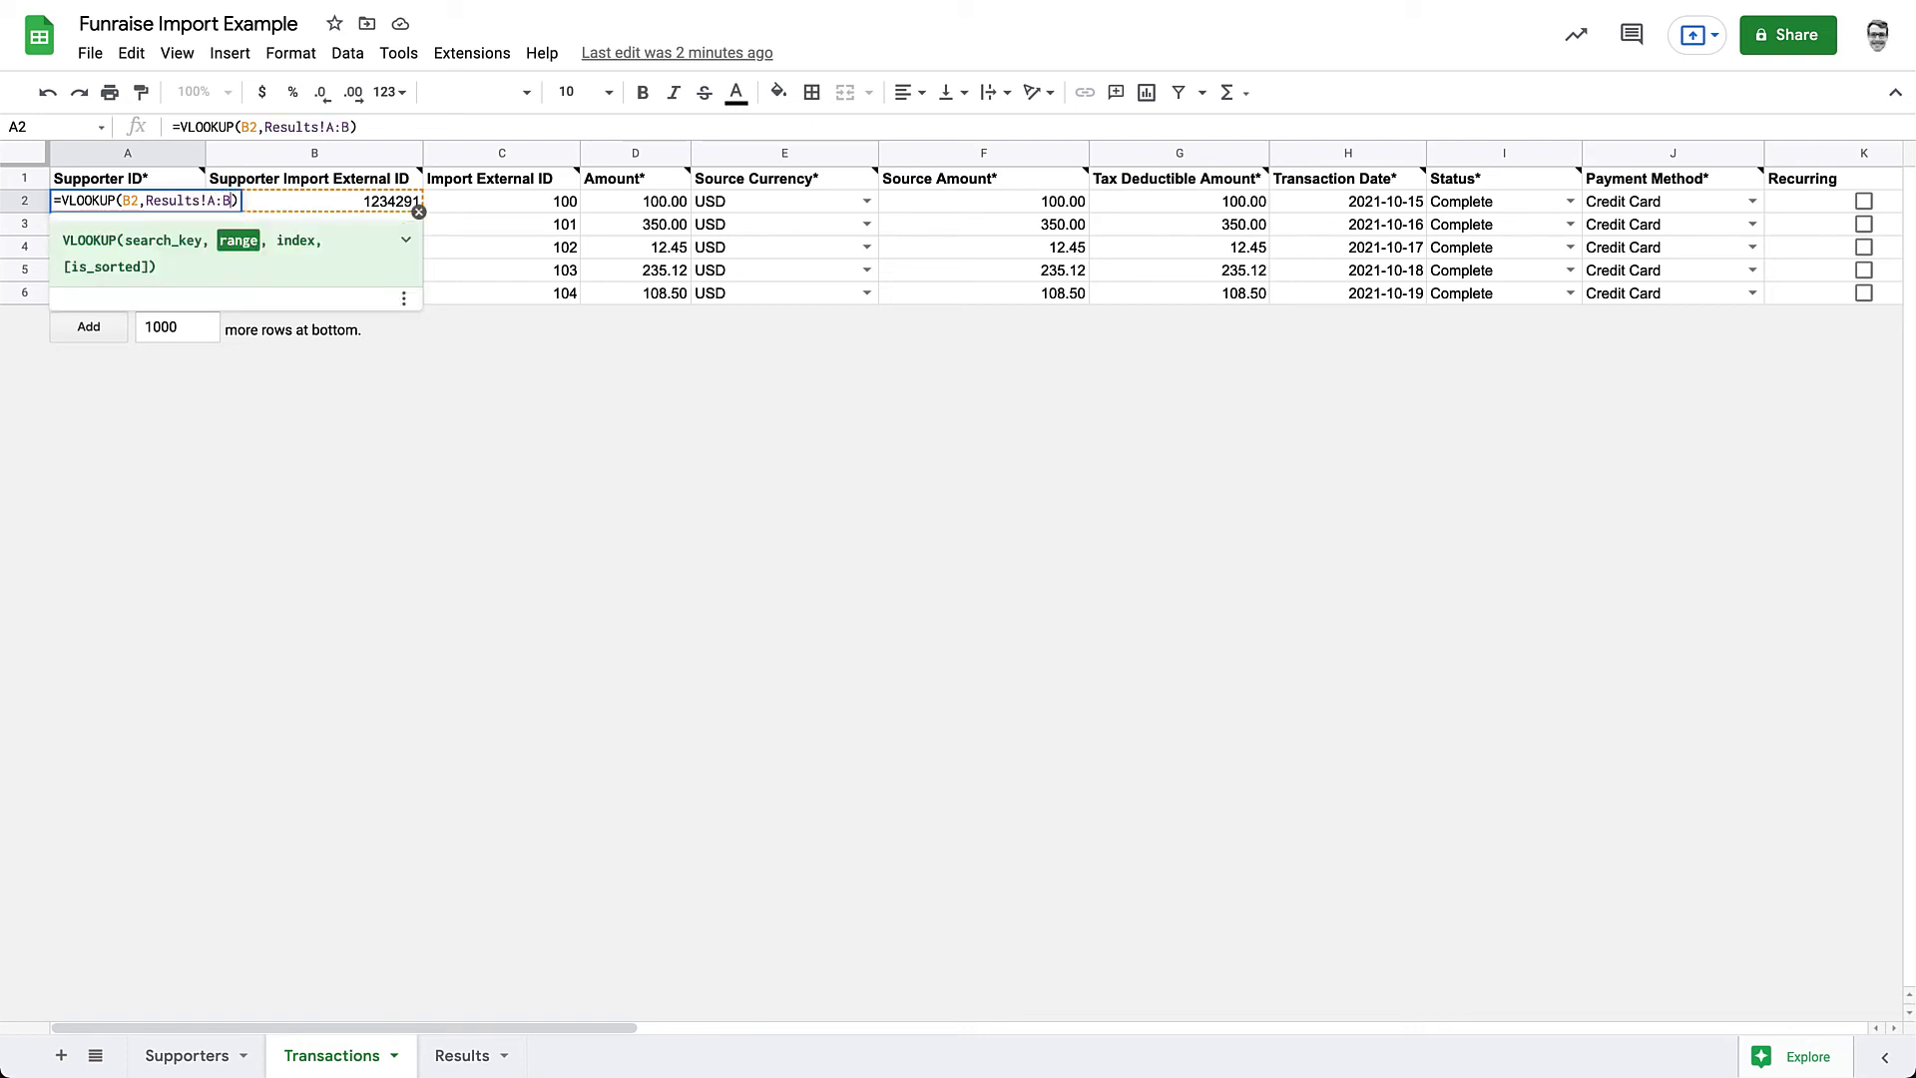
pyautogui.write(',')
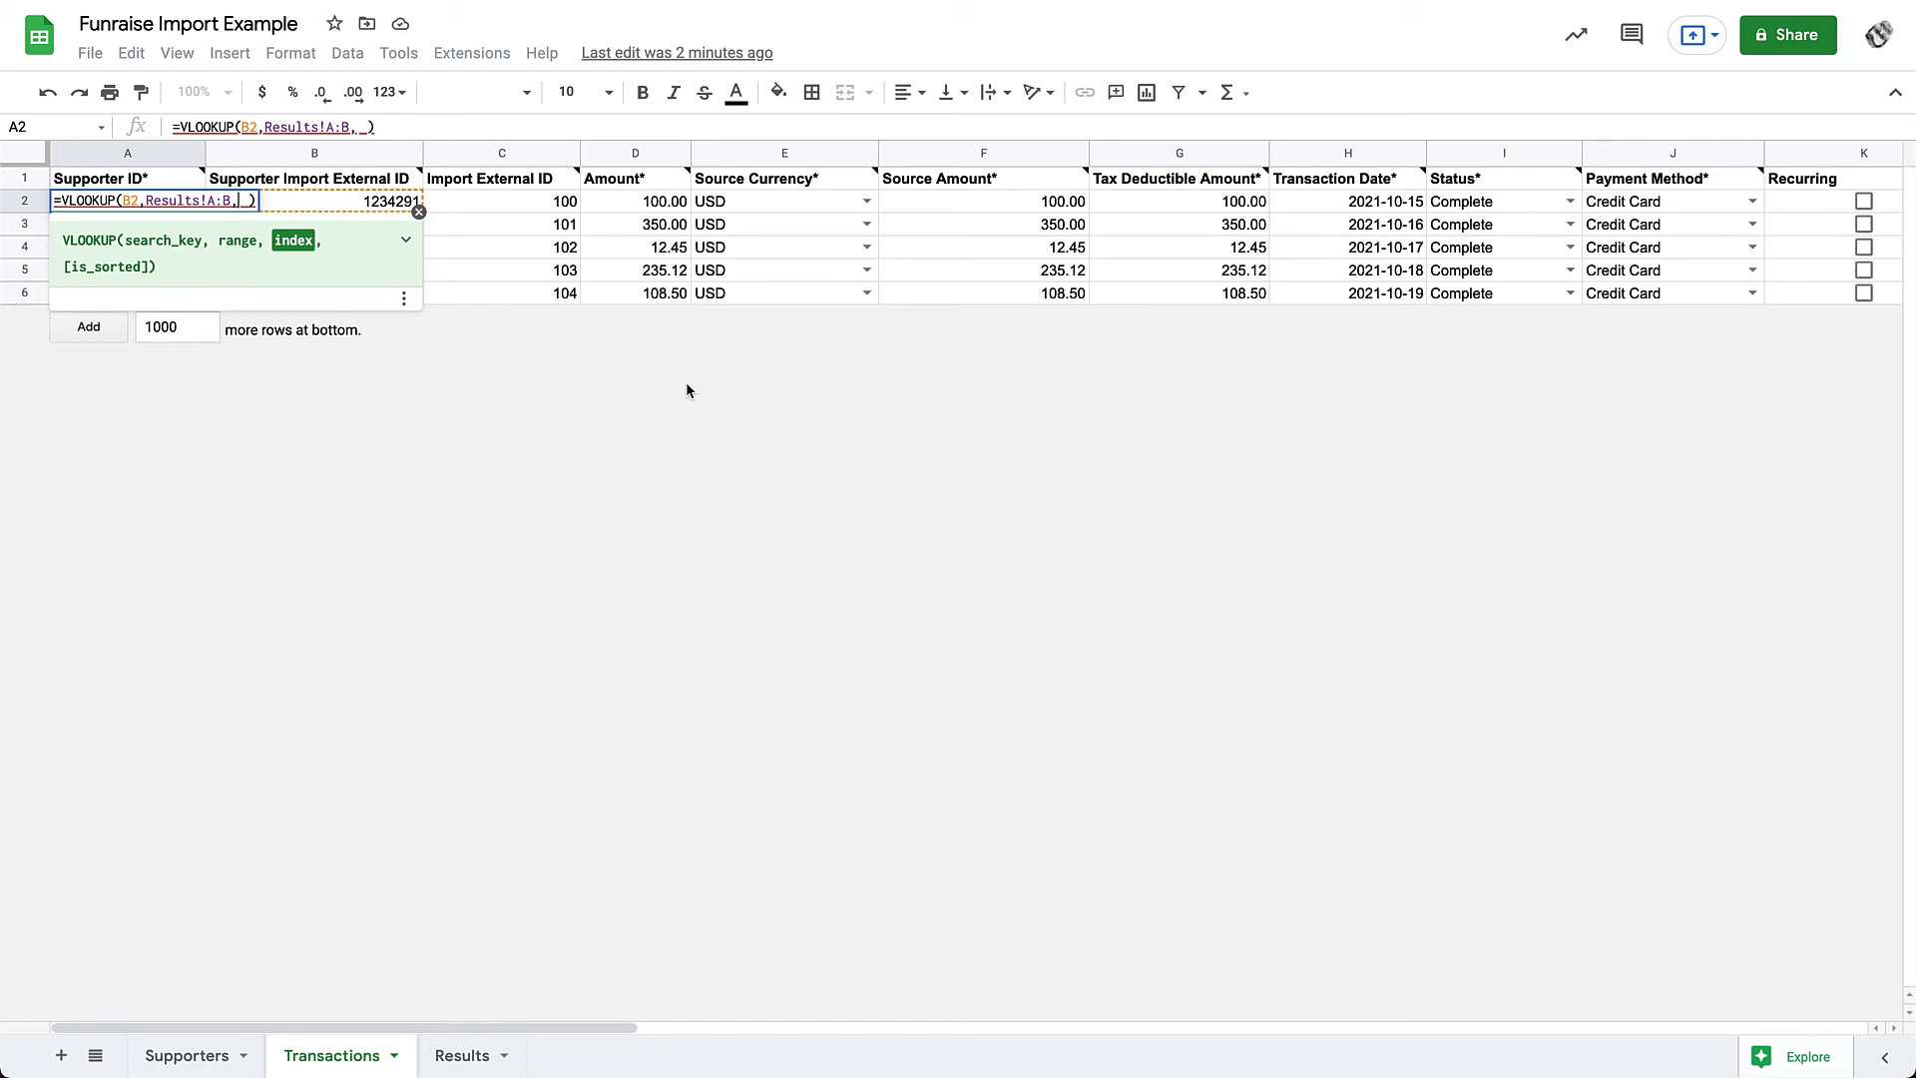
pyautogui.write('2')
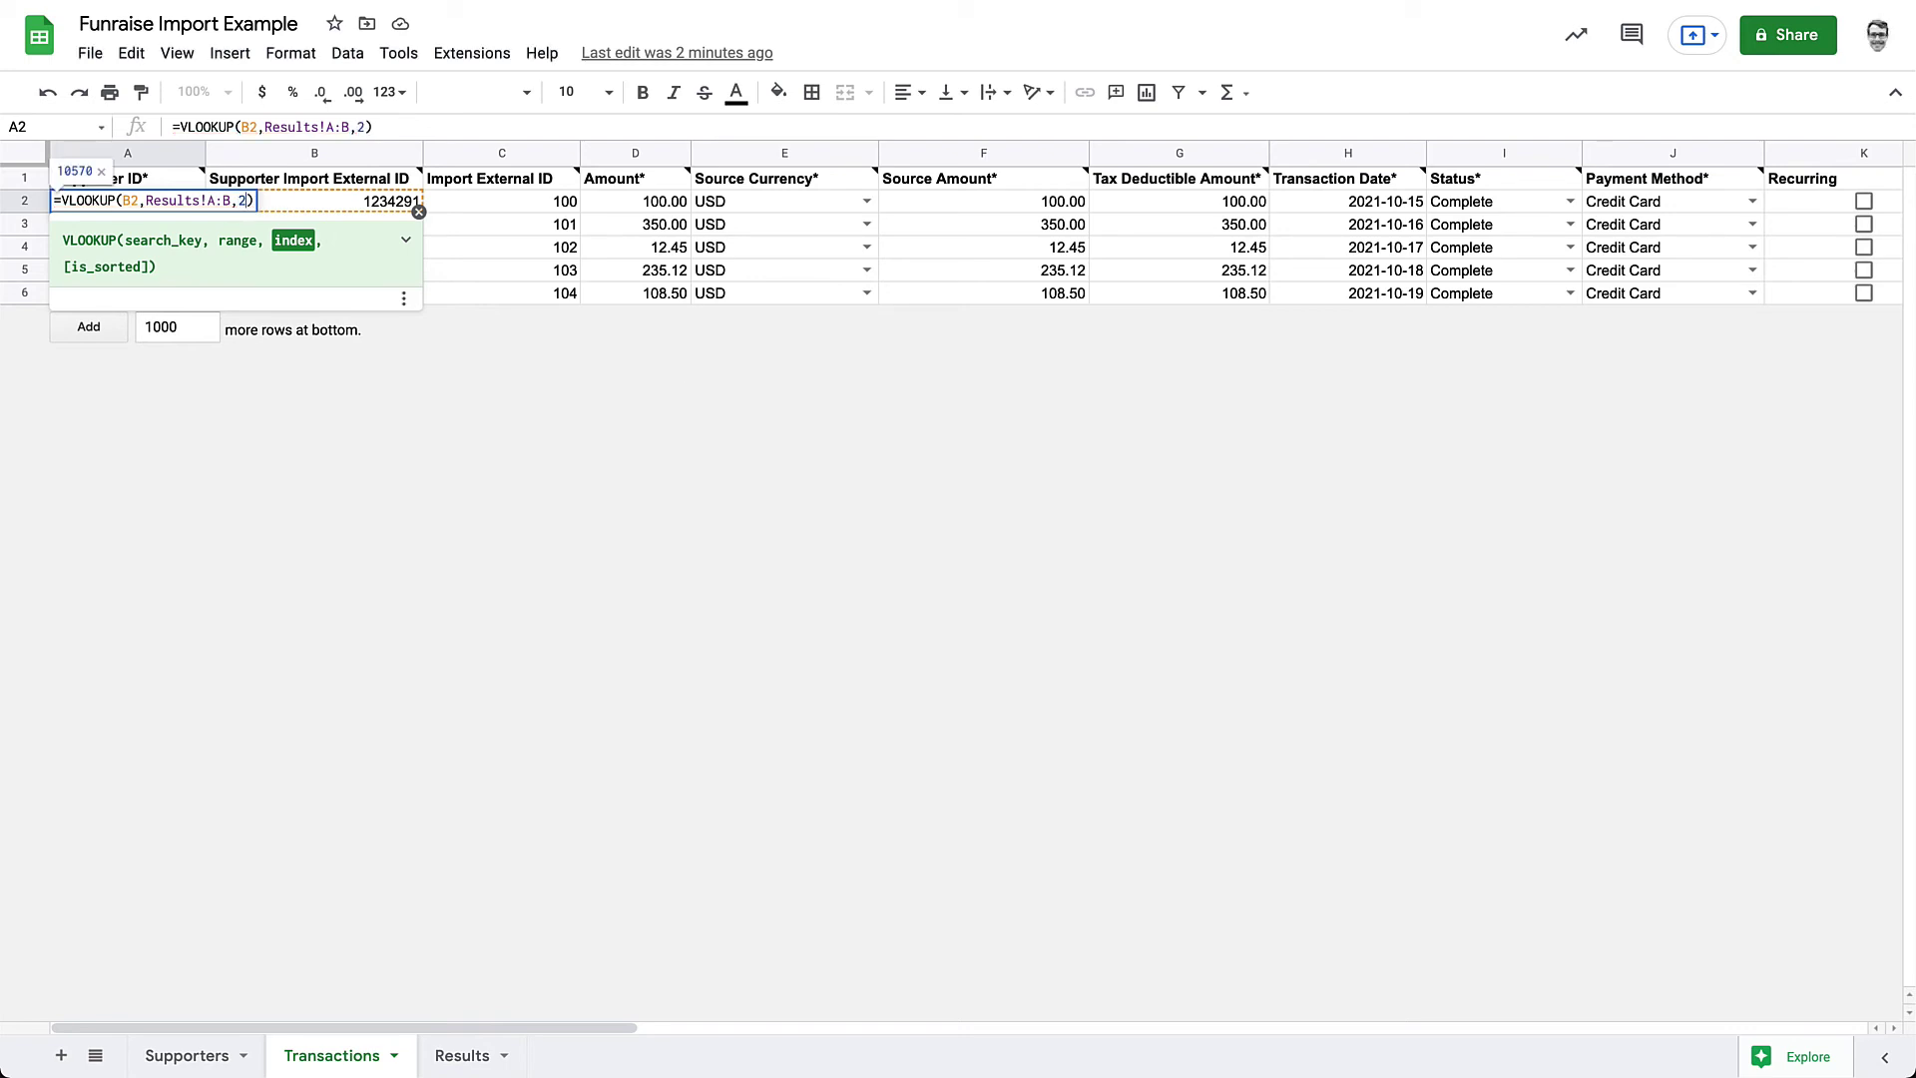
pyautogui.write(',')
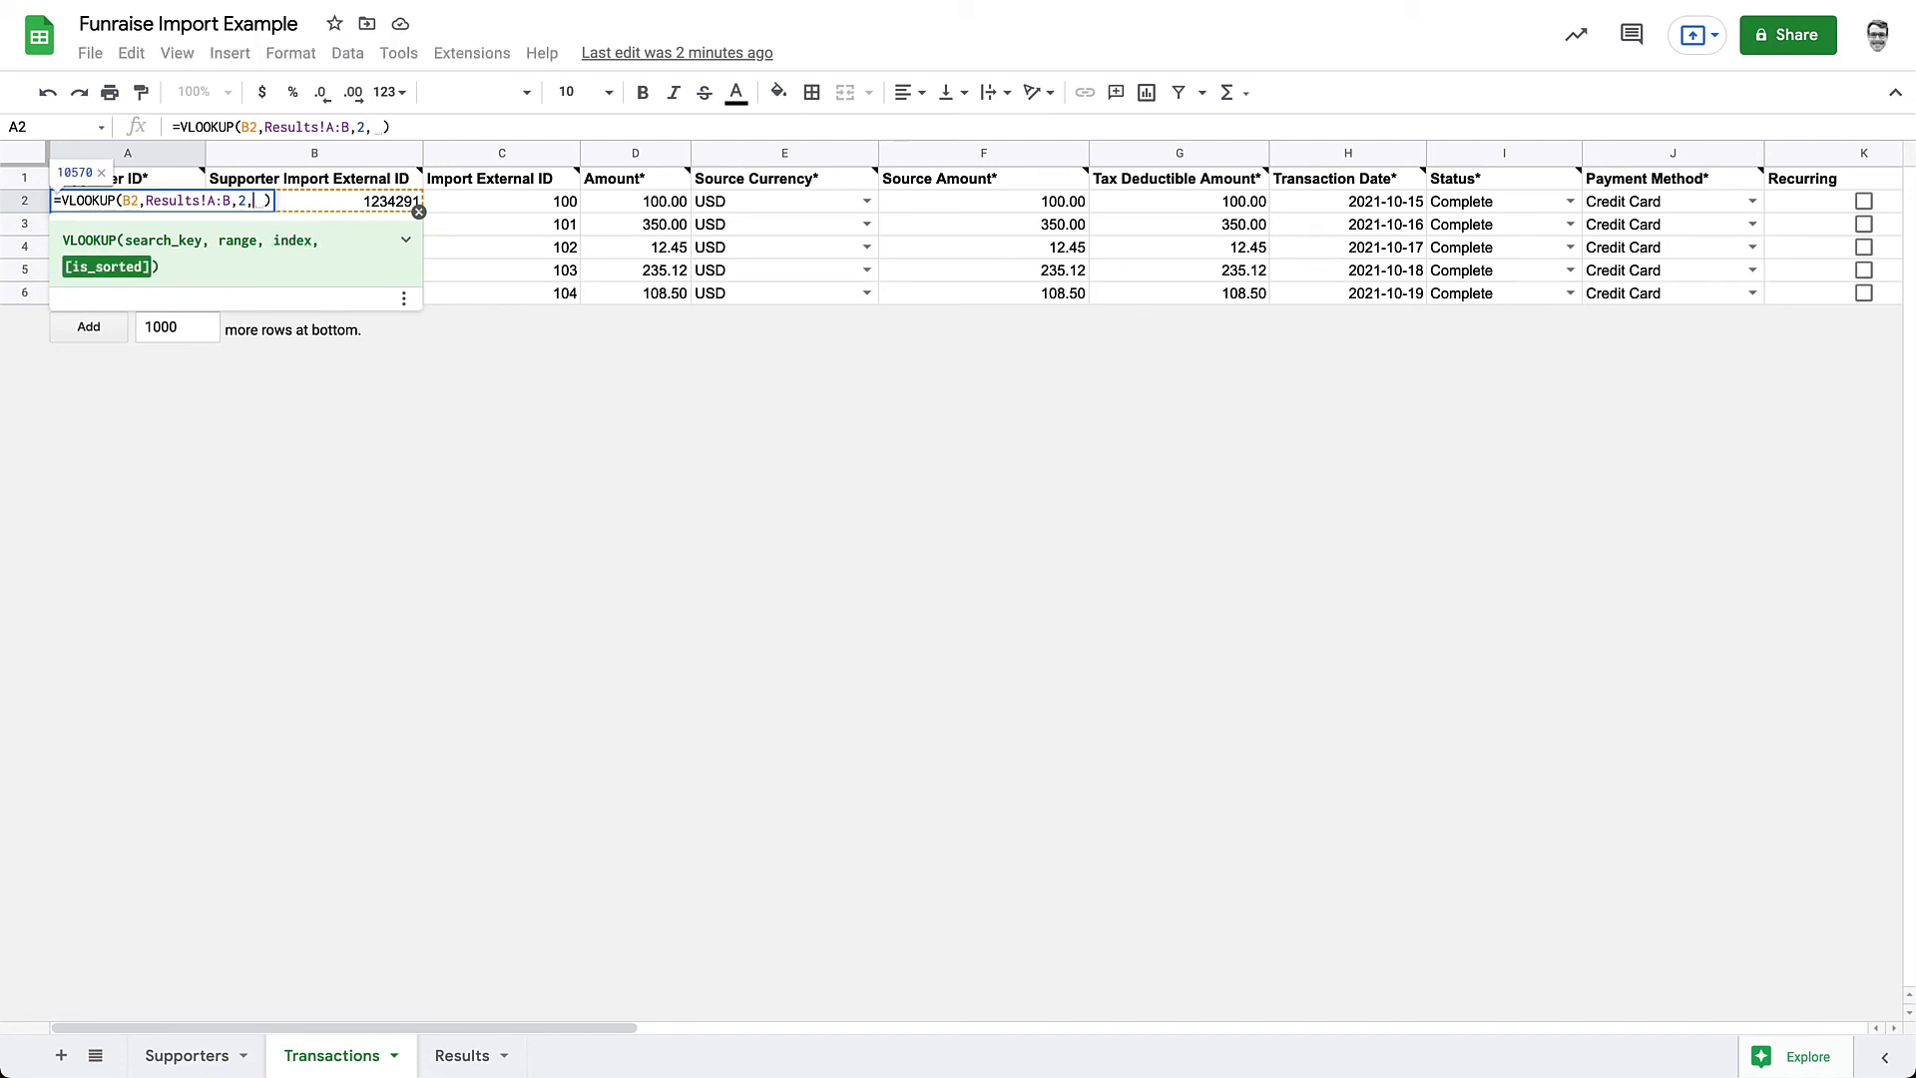
pyautogui.press('BackSpace')
pyautogui.write('false')
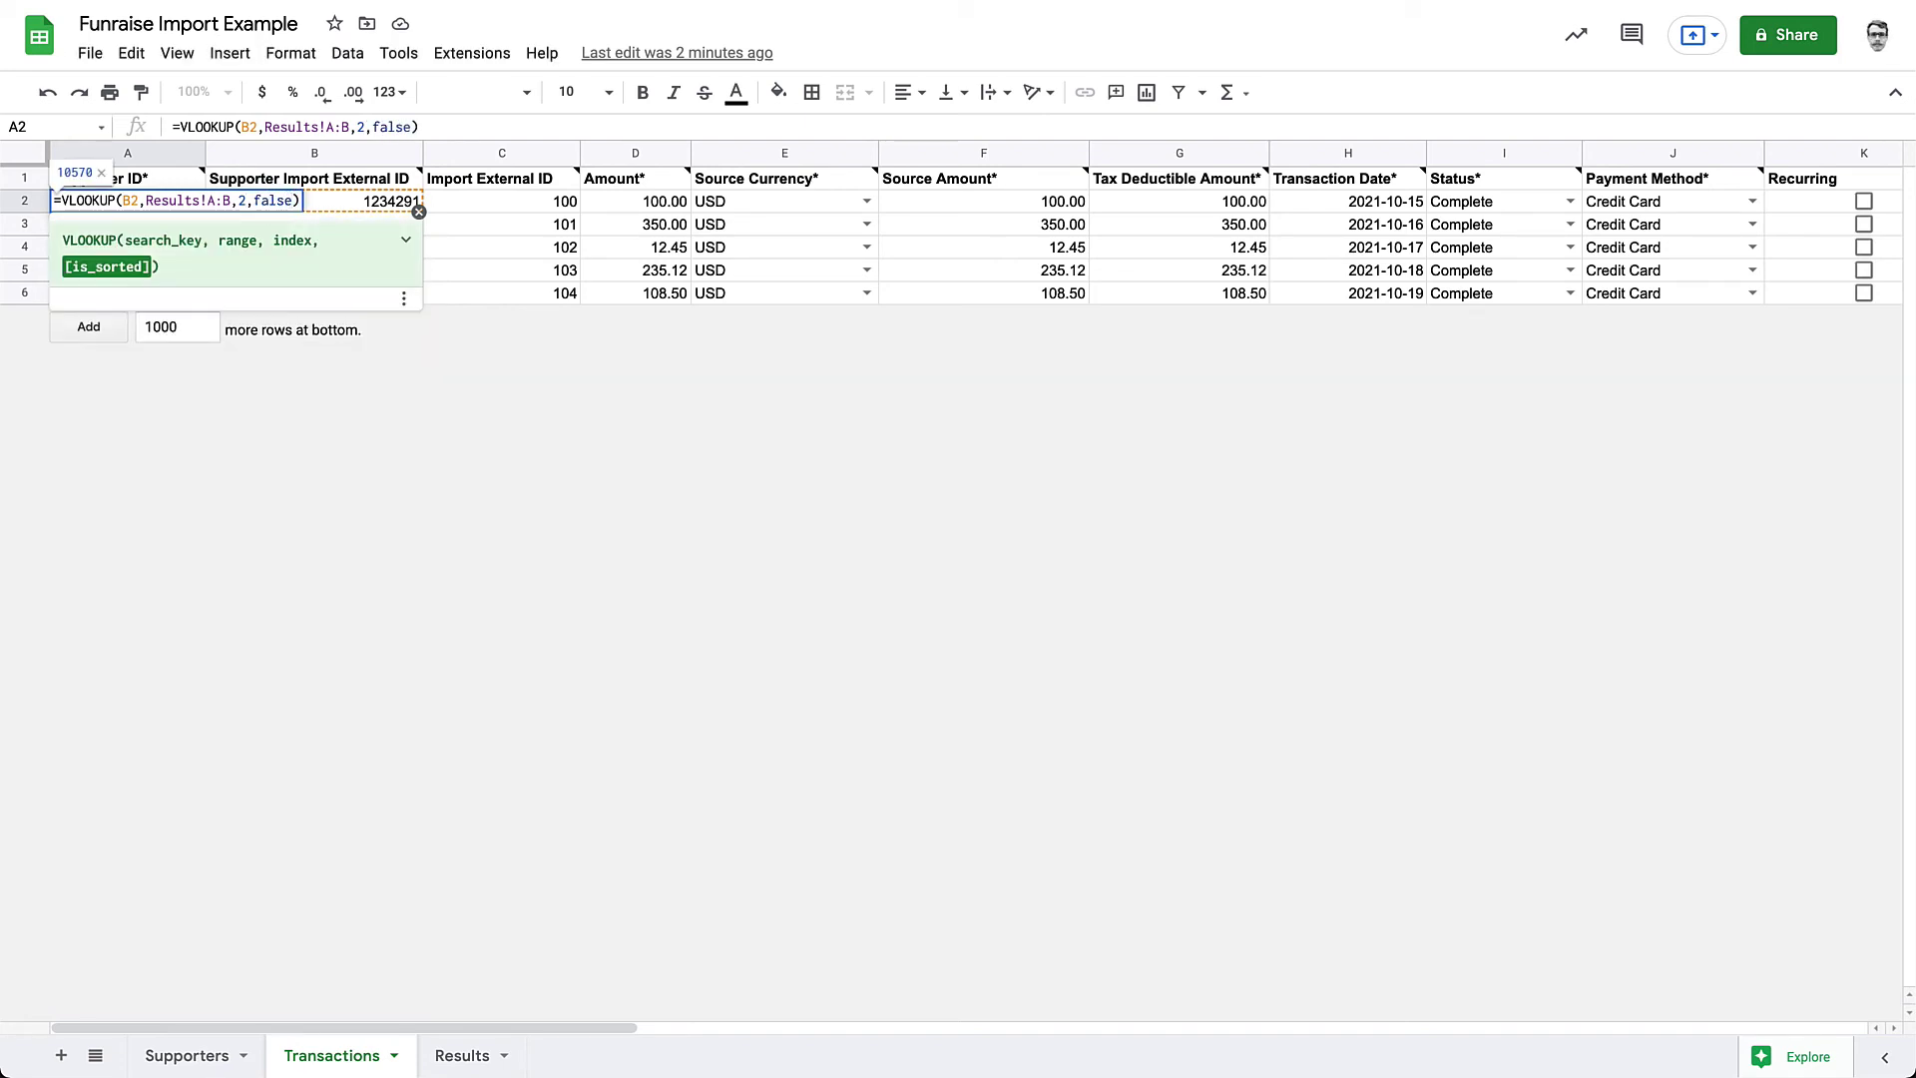
pyautogui.click(733, 488)
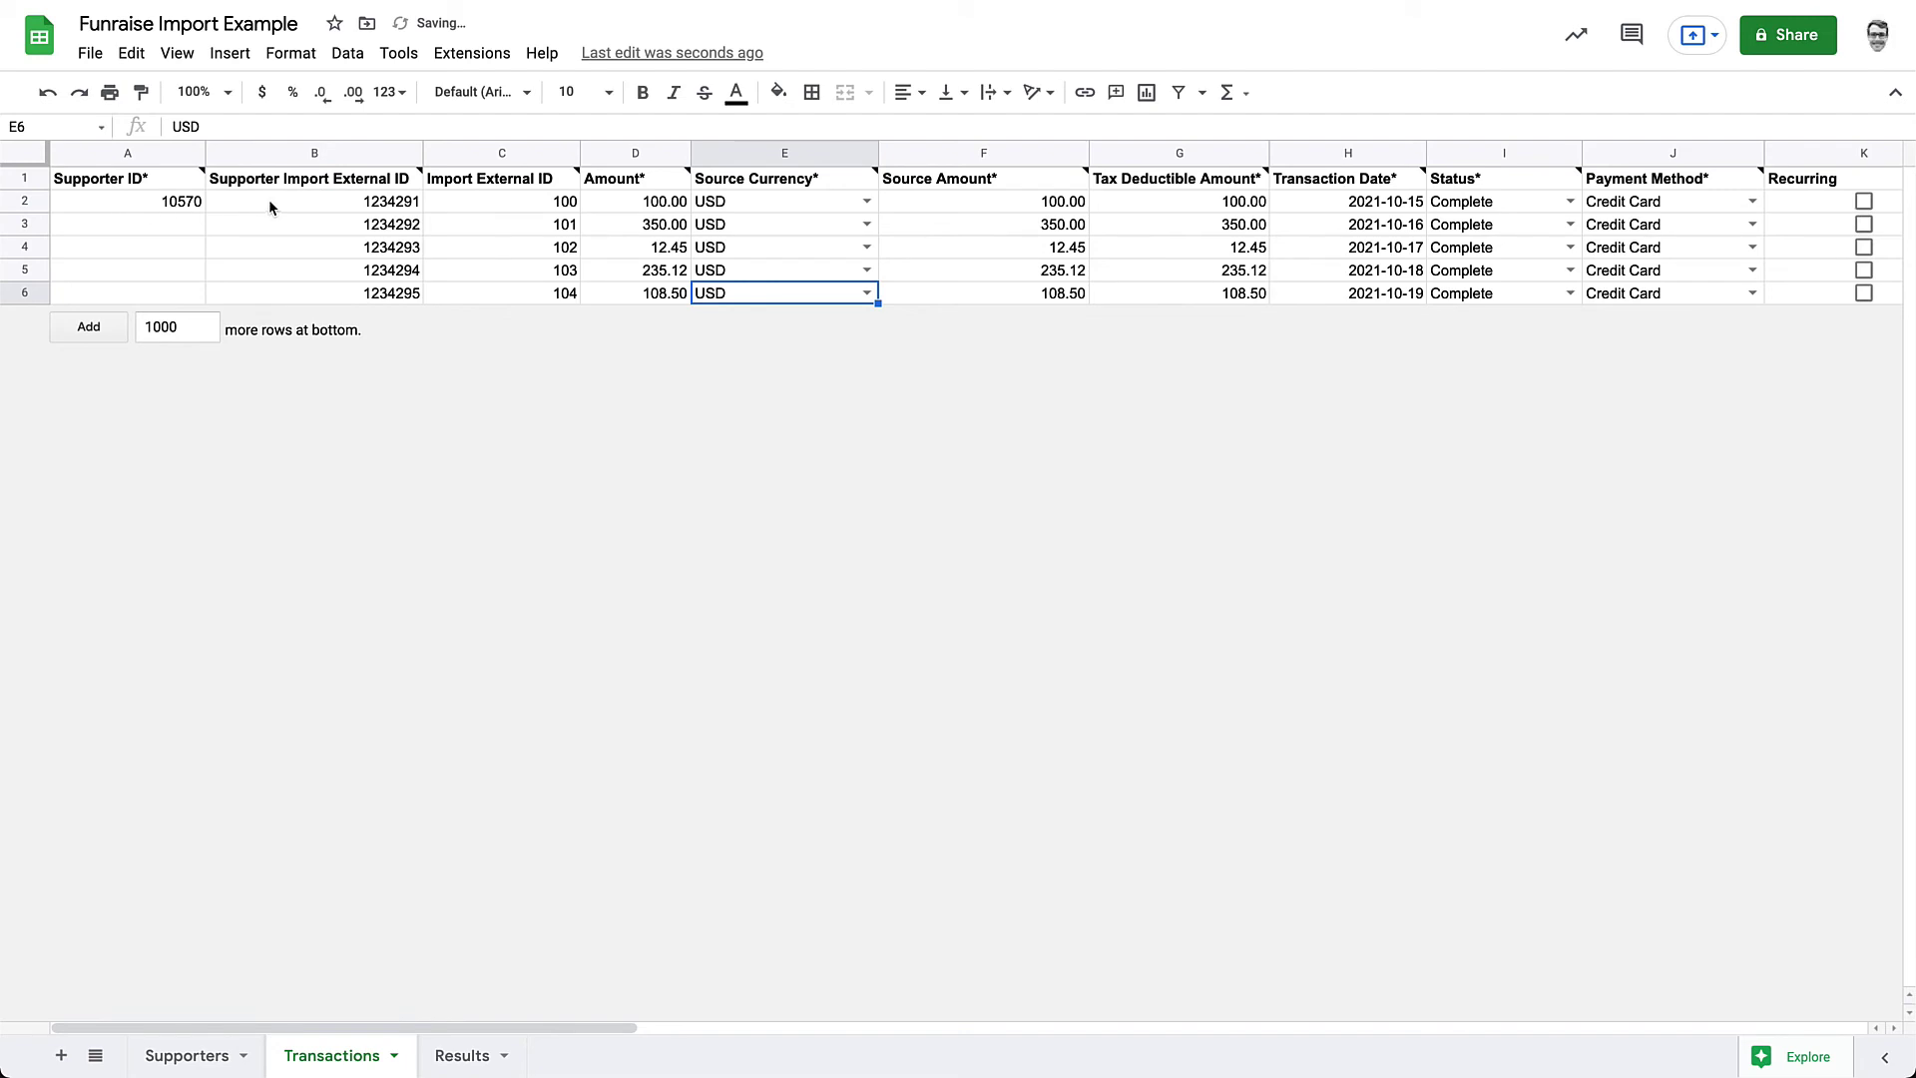
# Fill the lookup formula down from A2 to A6
pyautogui.click(200, 207)
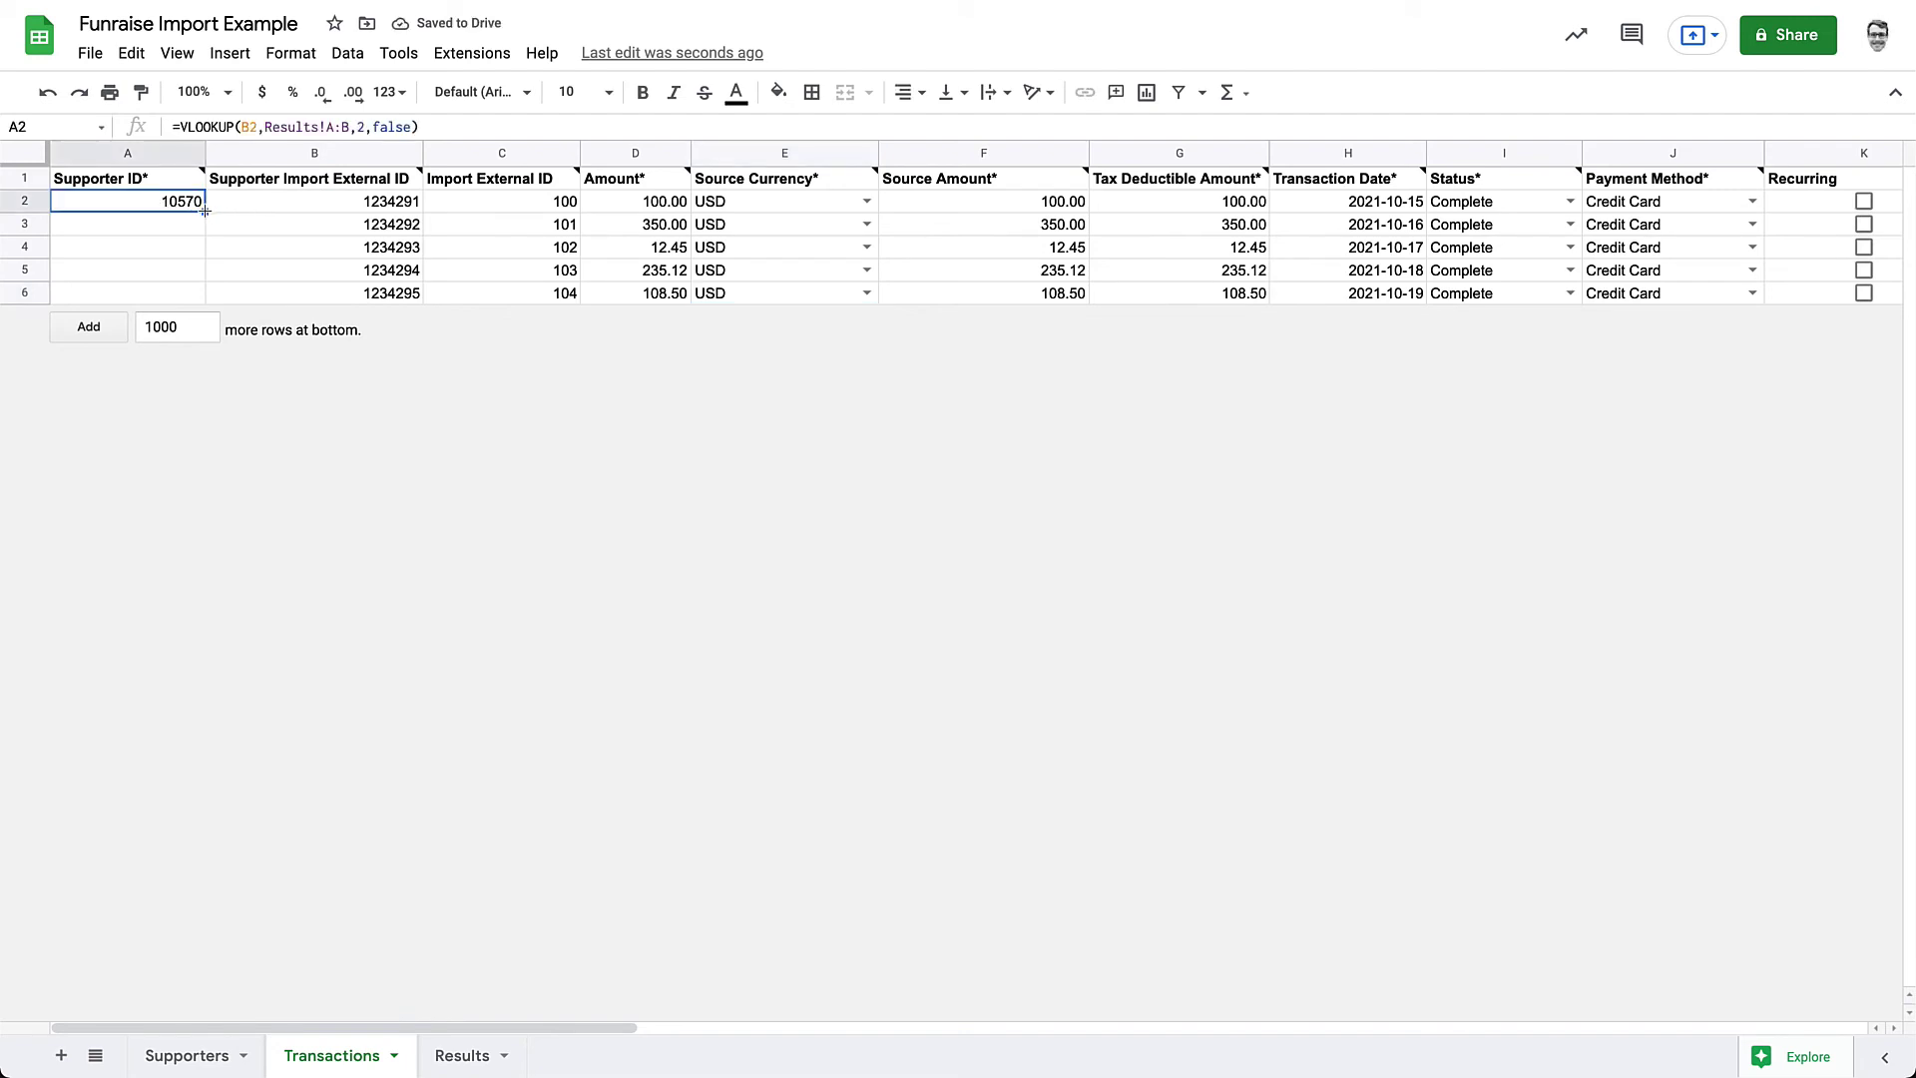
pyautogui.moveTo(205, 212); pyautogui.dragTo(205, 300)
pyautogui.click(379, 415)
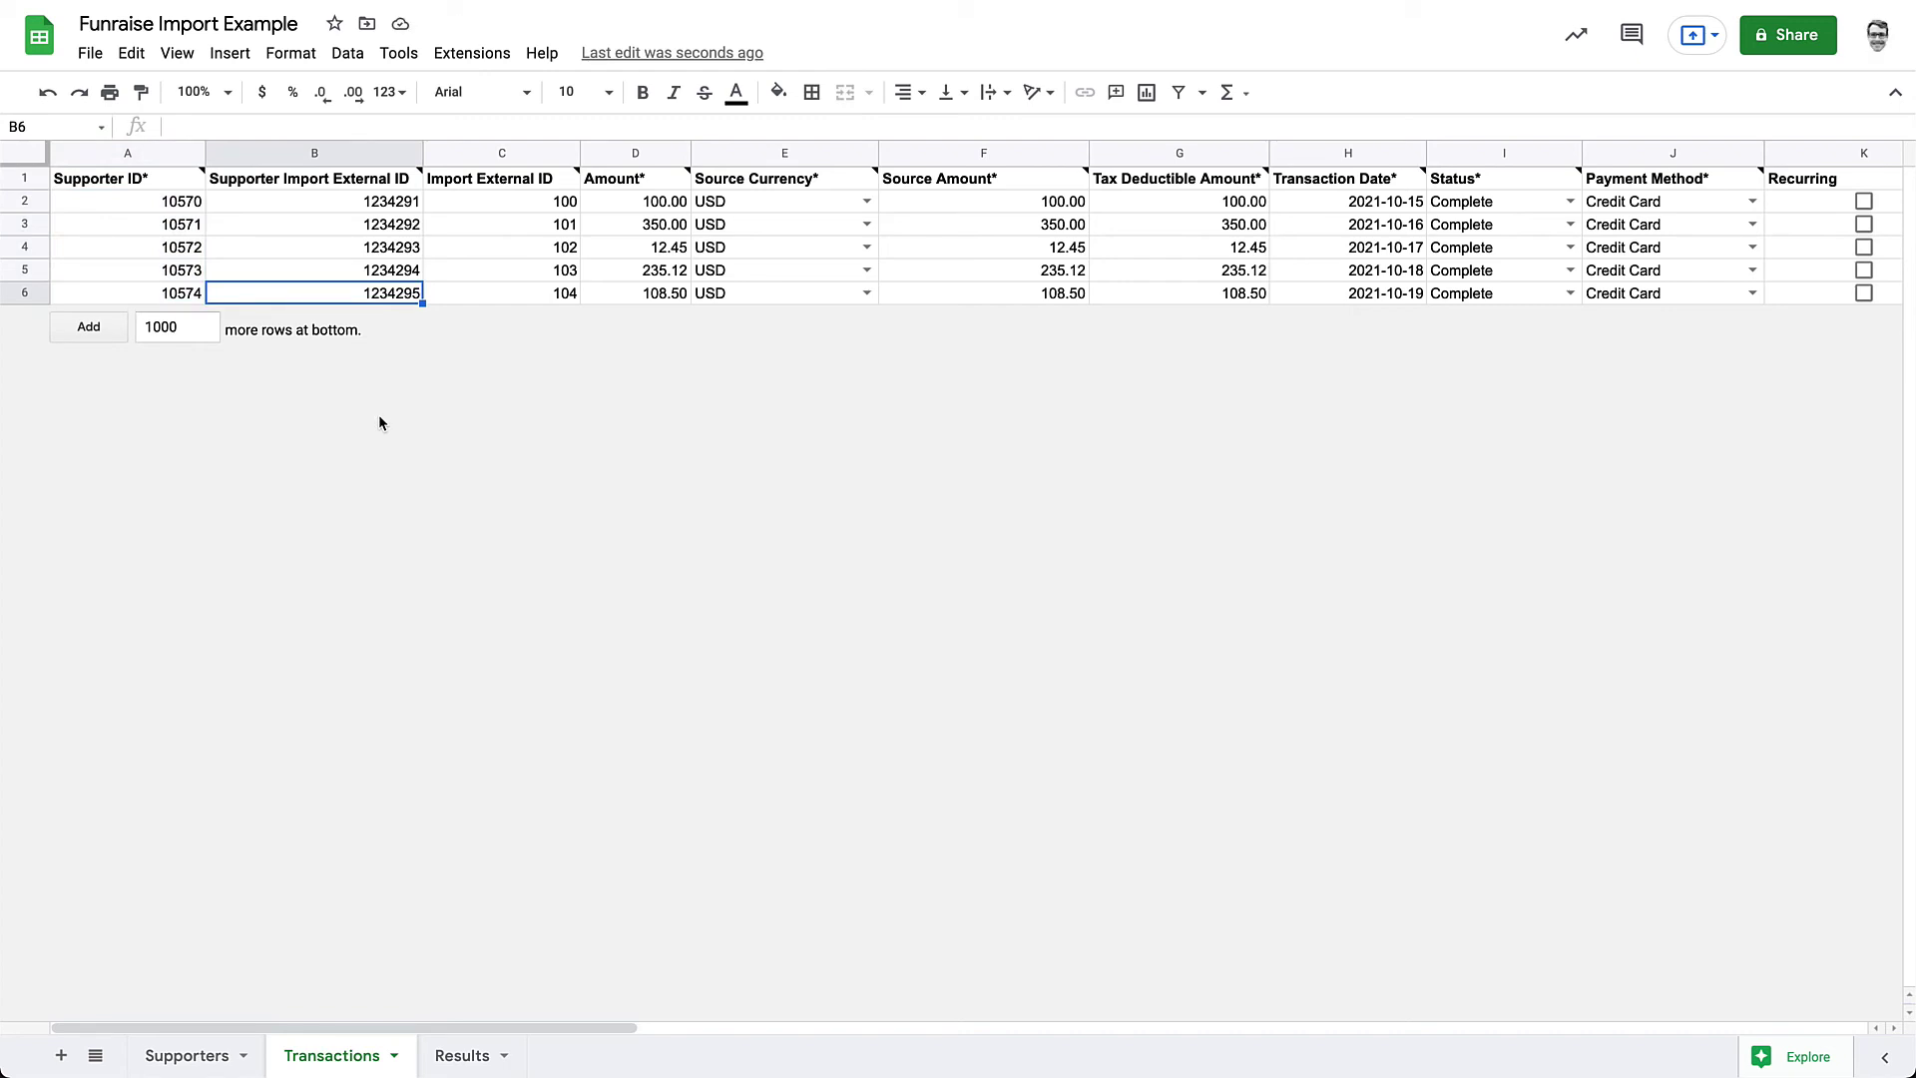
# Download the Transactions sheet from Google Sheets as a Comma Separated Values (.csv) file
pyautogui.click(90, 54)
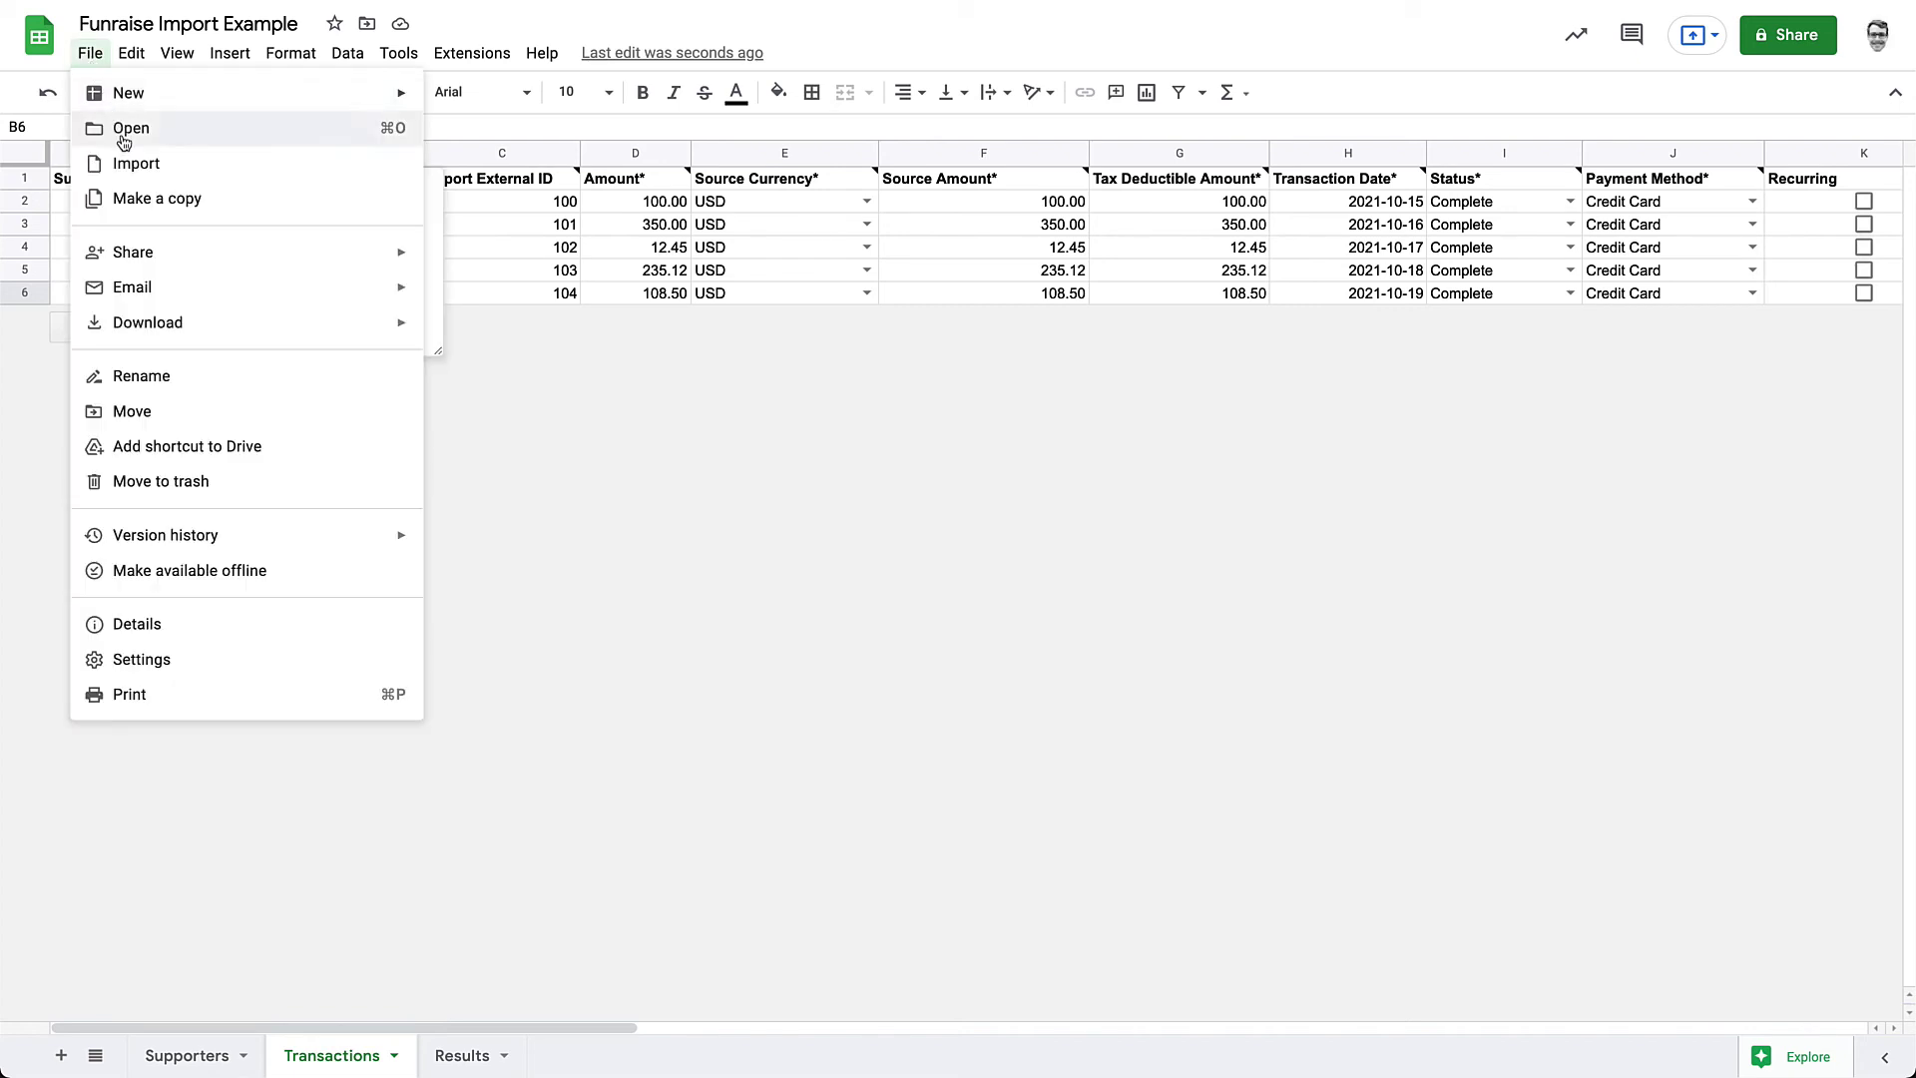
pyautogui.moveTo(160, 323)
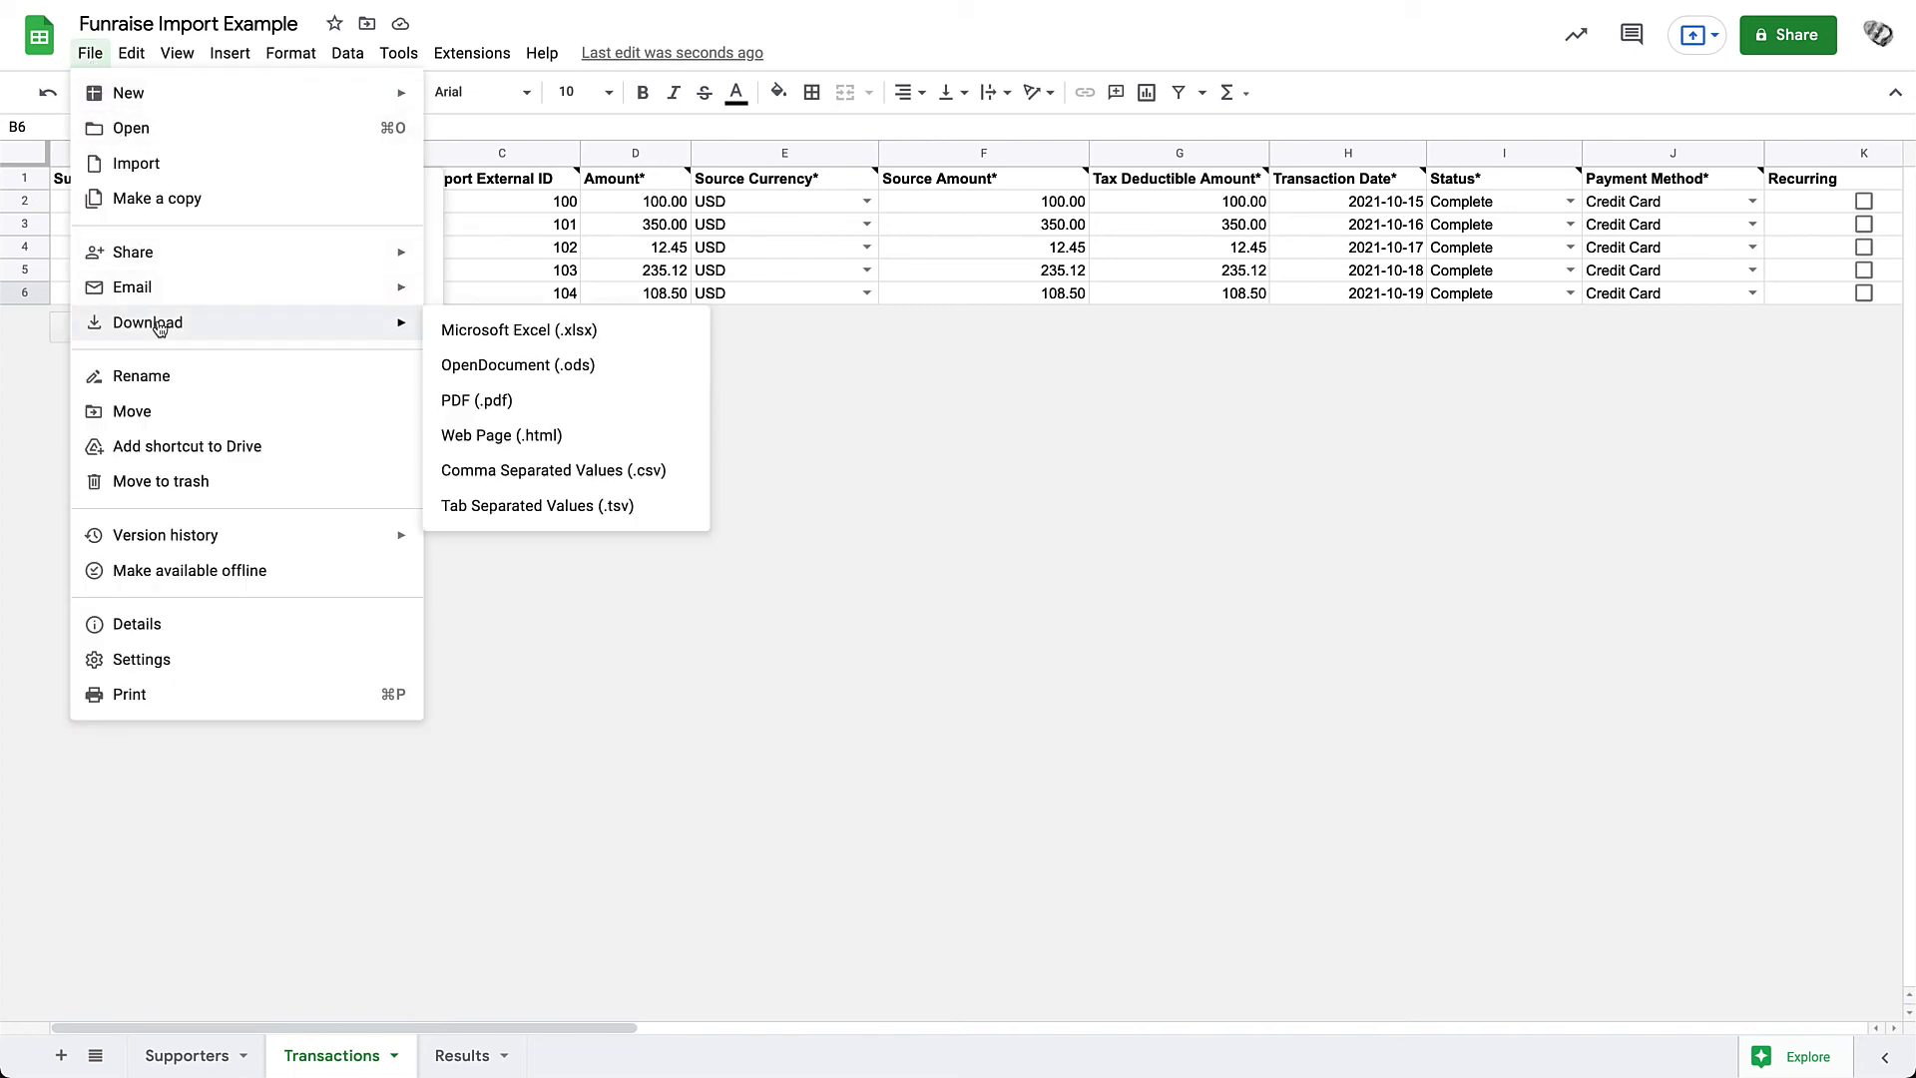
pyautogui.click(529, 471)
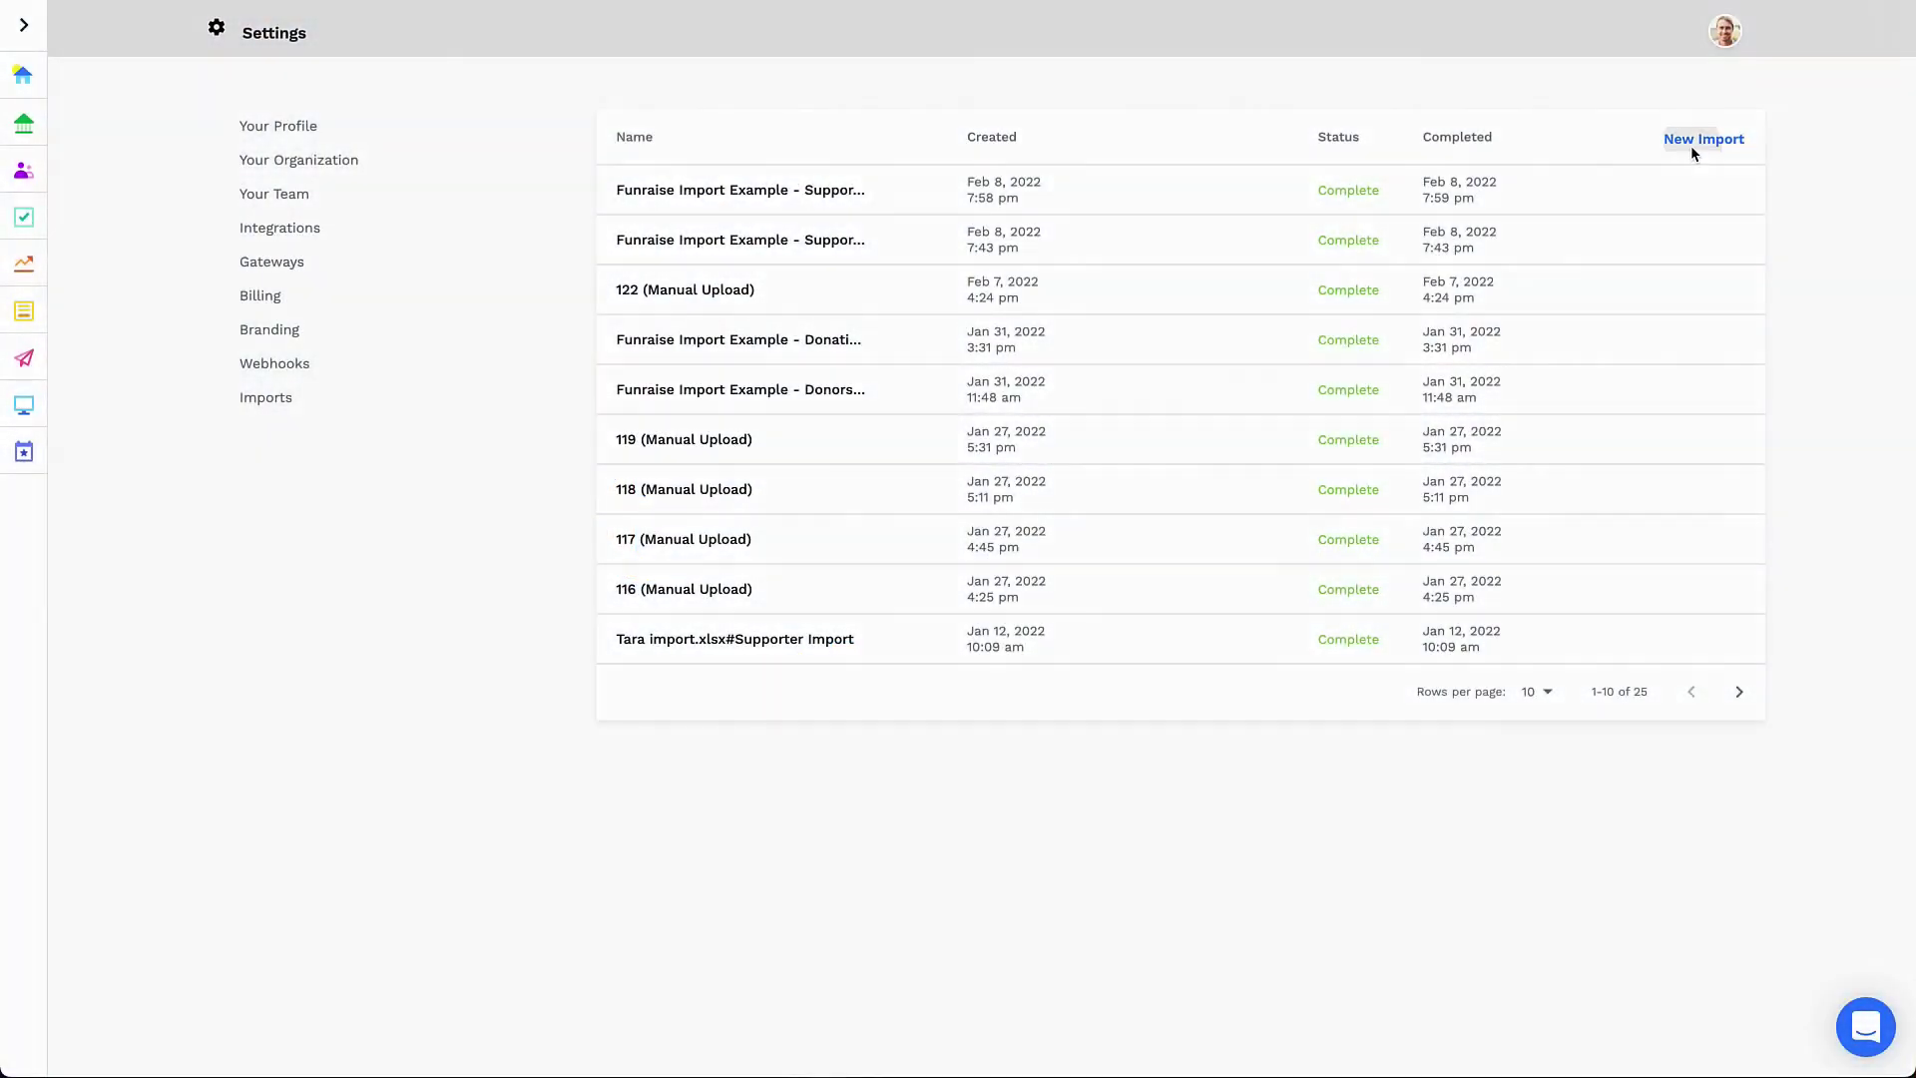
# Start a new import with Entity set to Transactions and upload the exported transactions CSV
pyautogui.click(1691, 146)
pyautogui.click(1567, 210)
pyautogui.click(1558, 261)
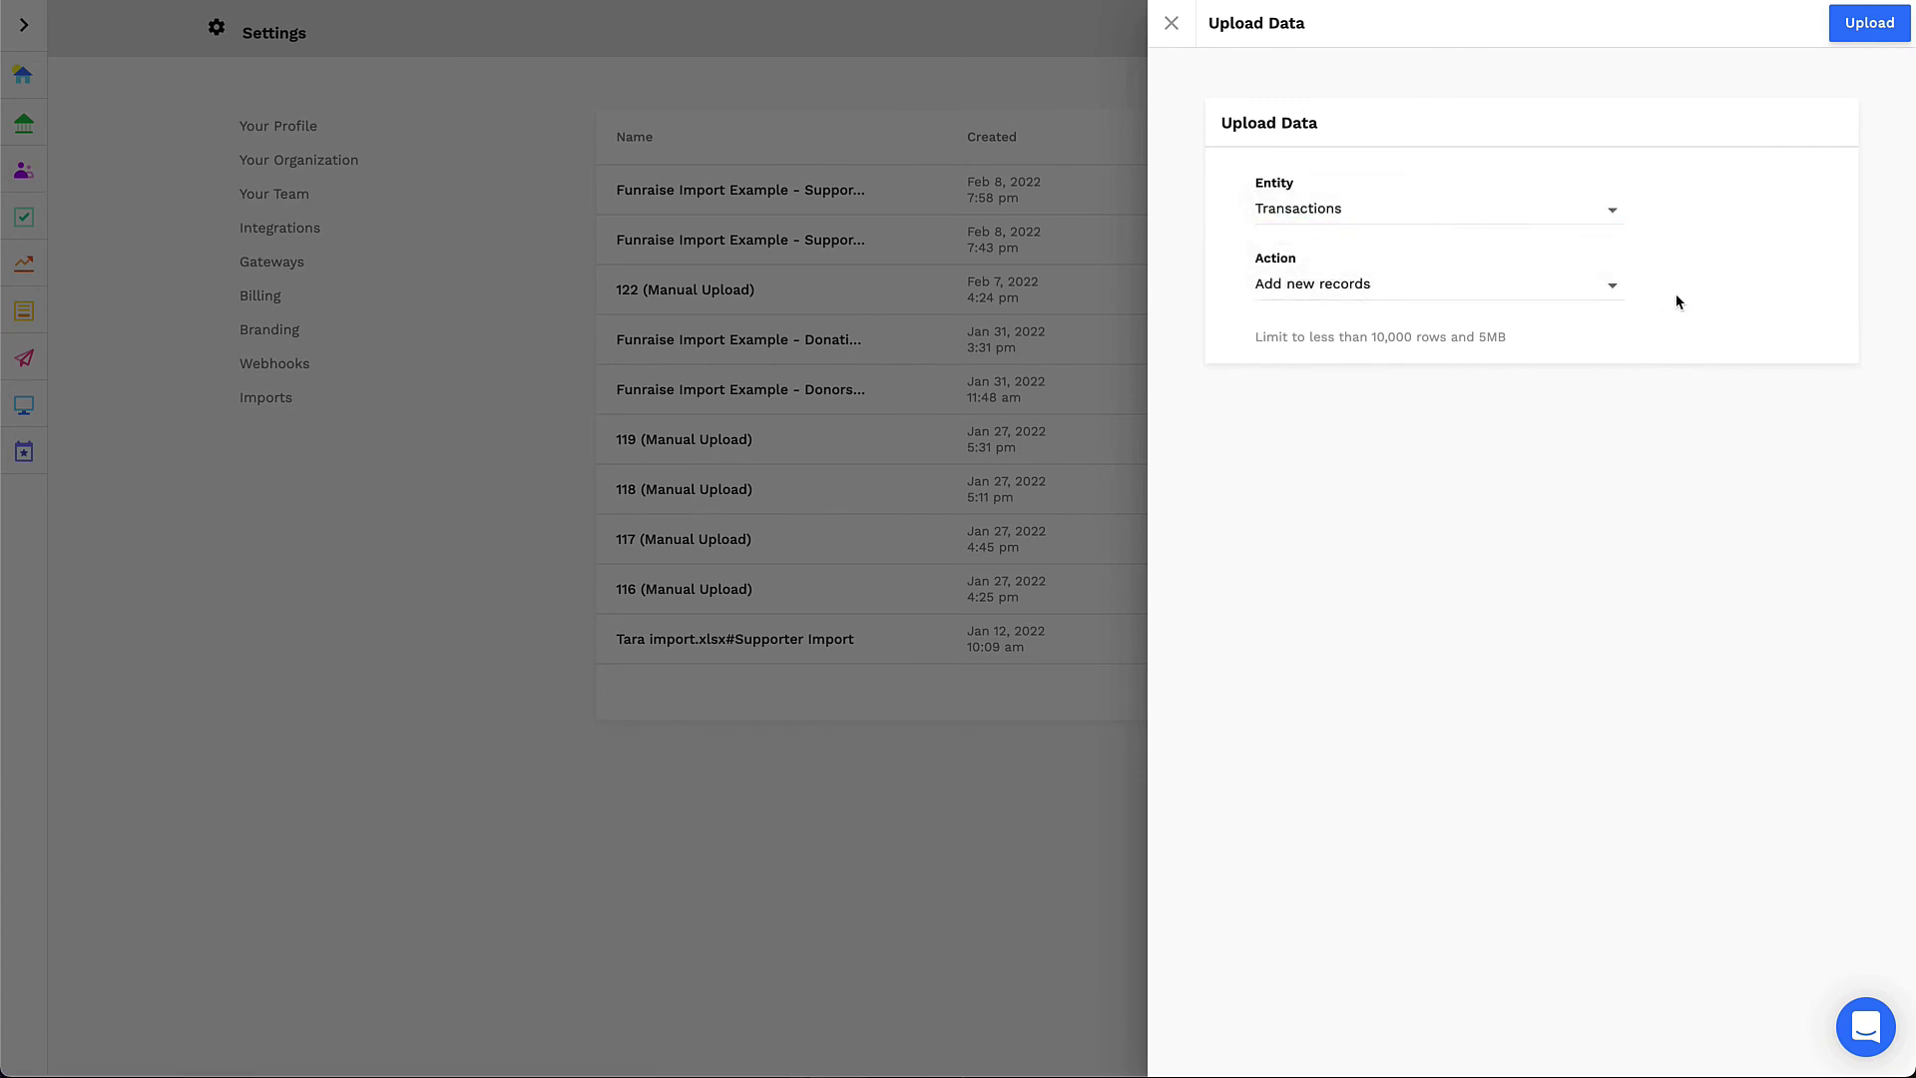
pyautogui.click(1859, 24)
pyautogui.click(476, 205)
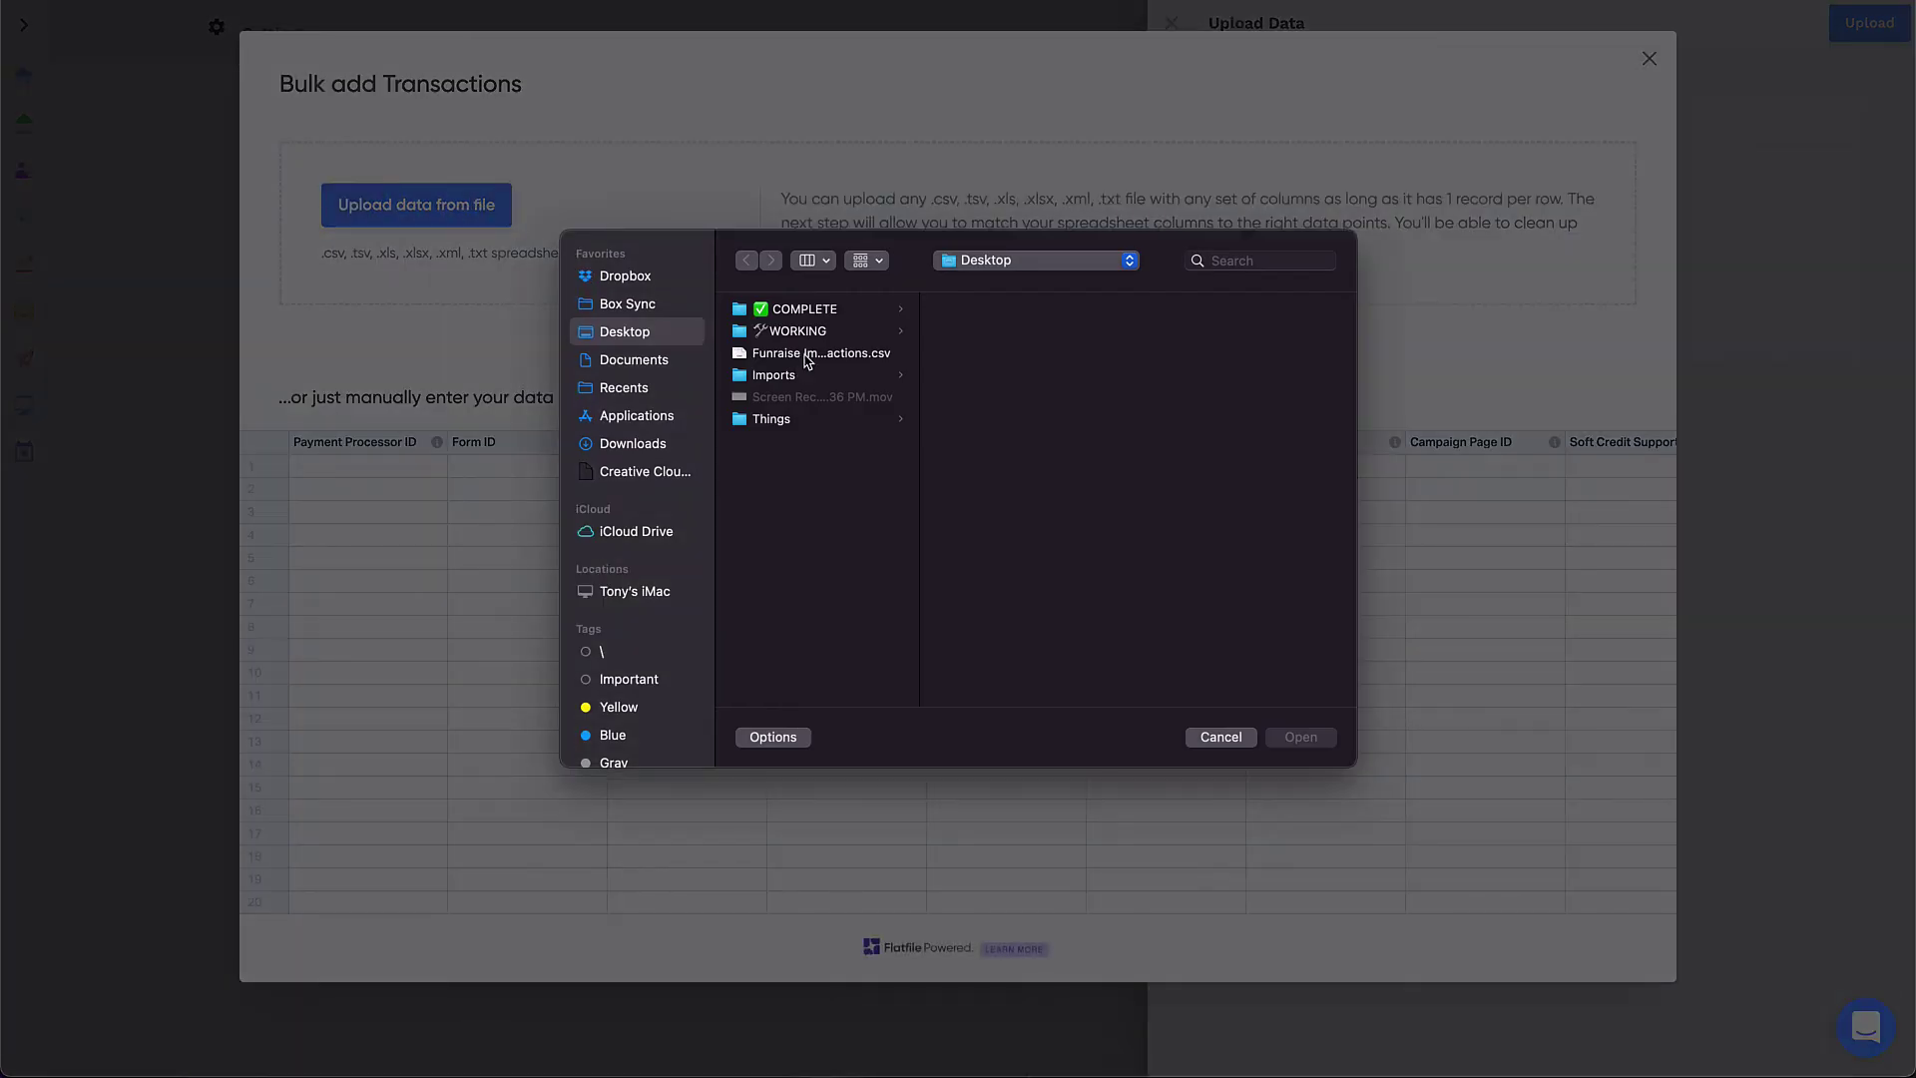
pyautogui.doubleClick(805, 358)
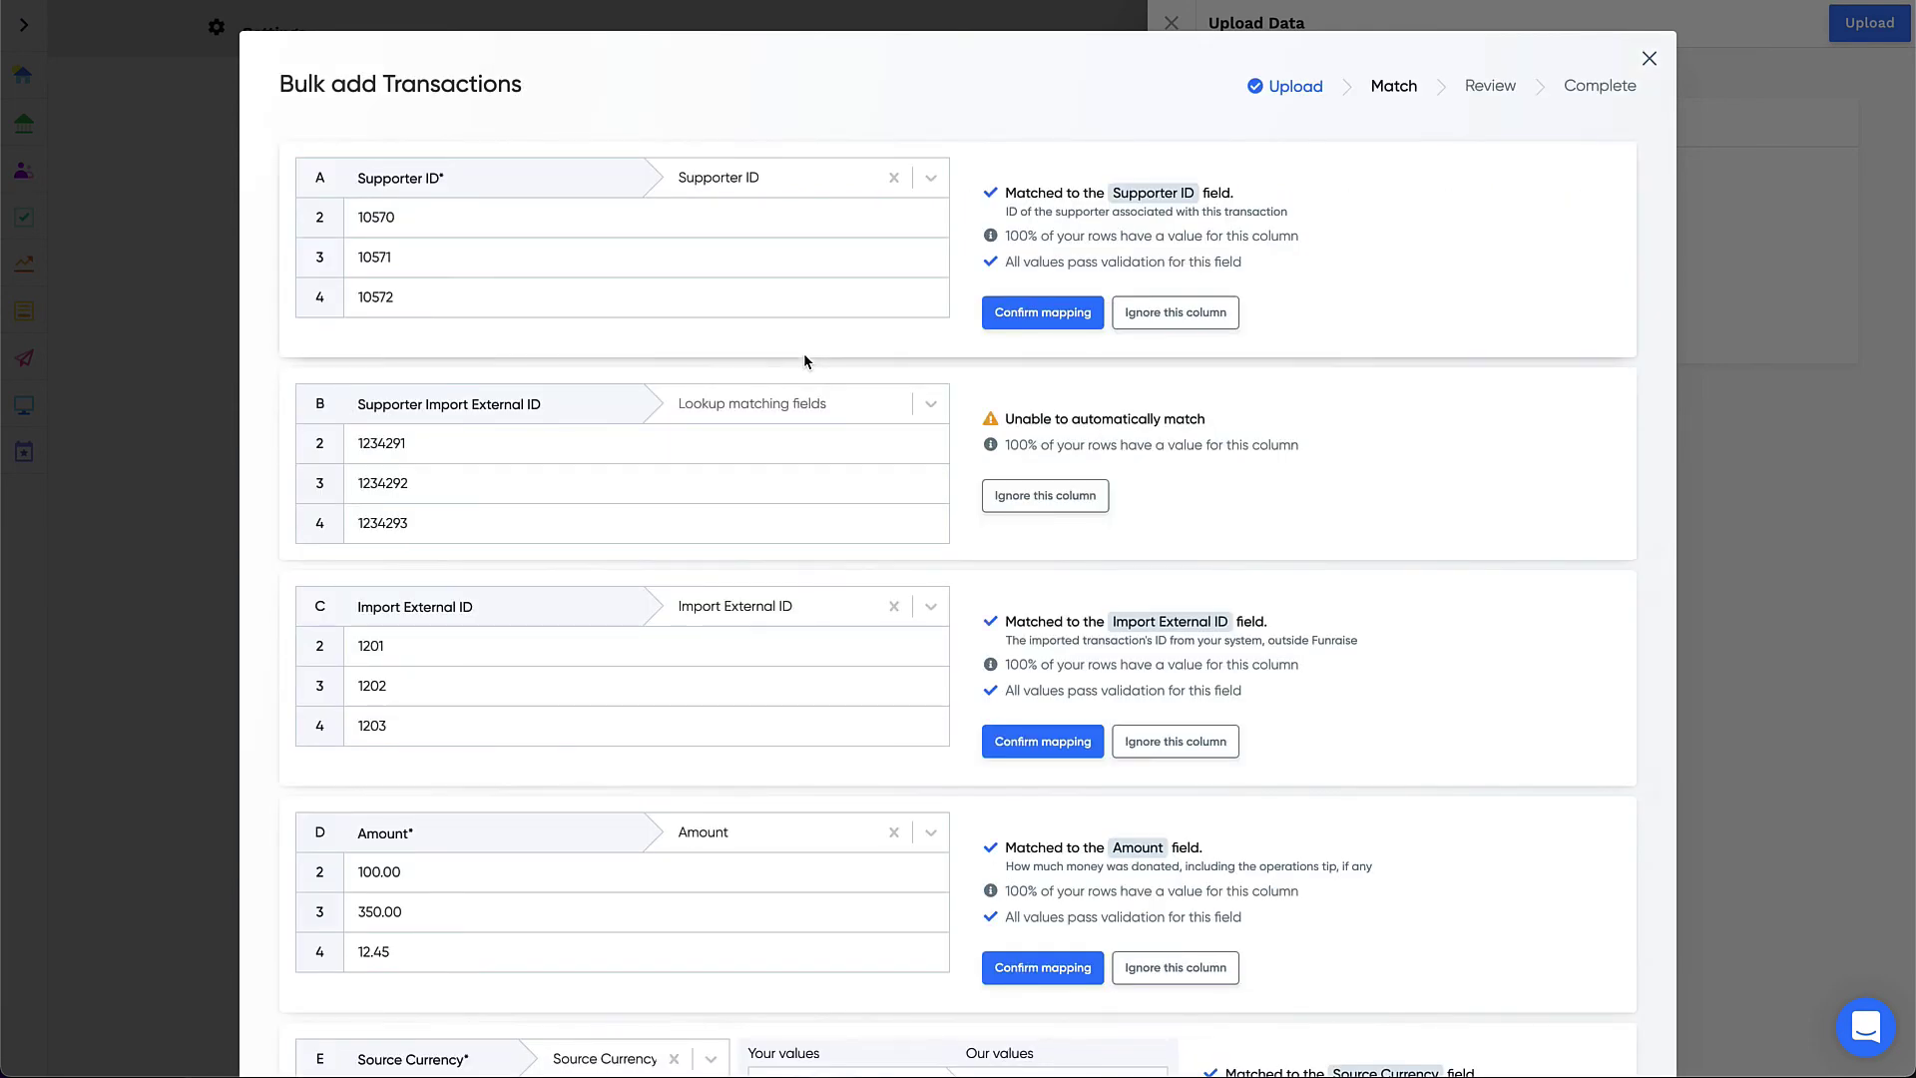
# Confirm mappings for Supporter ID, Import External ID, Amount, Source Currency/Amount, Tax Deductible, Date, Status, Payment Method, Recurring
pyautogui.click(1038, 317)
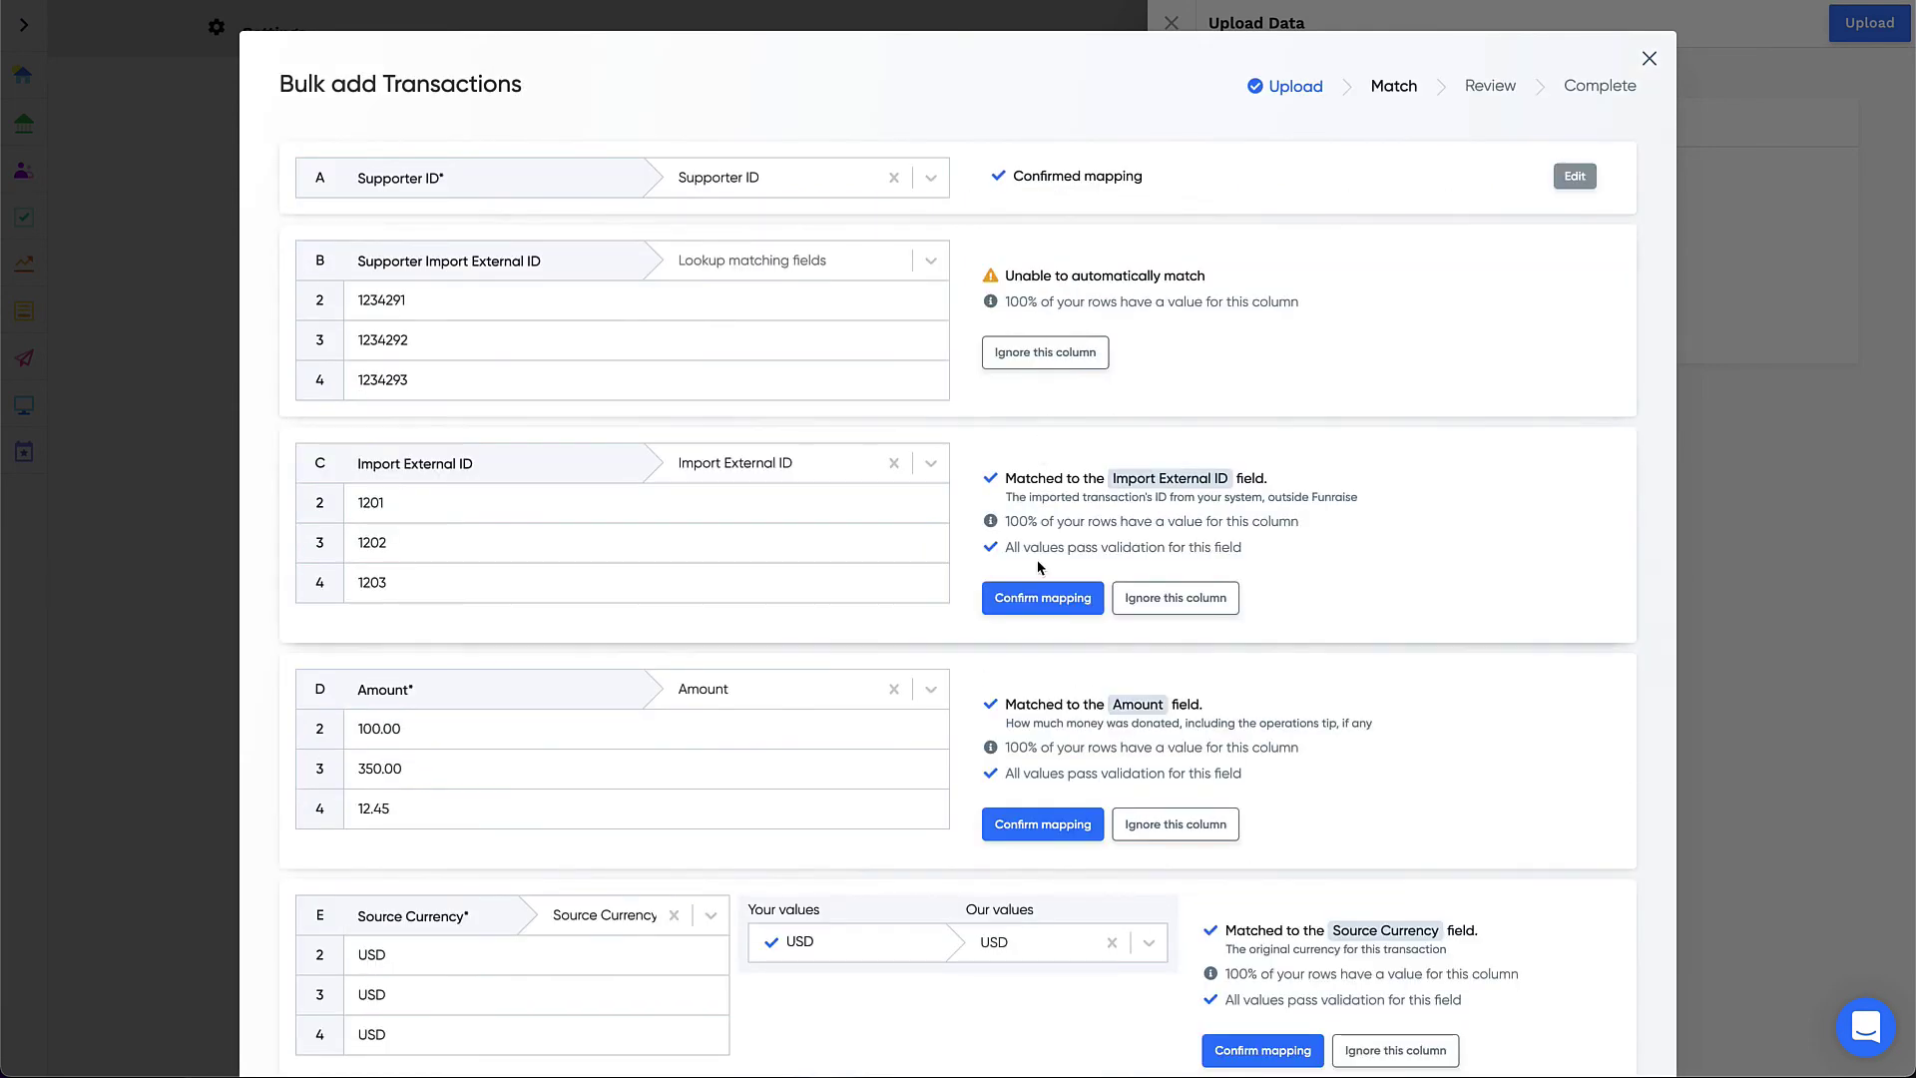
pyautogui.click(1042, 595)
pyautogui.click(1042, 681)
pyautogui.click(1263, 769)
pyautogui.click(1038, 846)
pyautogui.click(1043, 942)
pyautogui.scroll(-2, 1043, 798)
pyautogui.click(1044, 792)
pyautogui.scroll(-5, 1044, 699)
pyautogui.click(1044, 308)
pyautogui.click(1138, 389)
pyautogui.click(1044, 446)
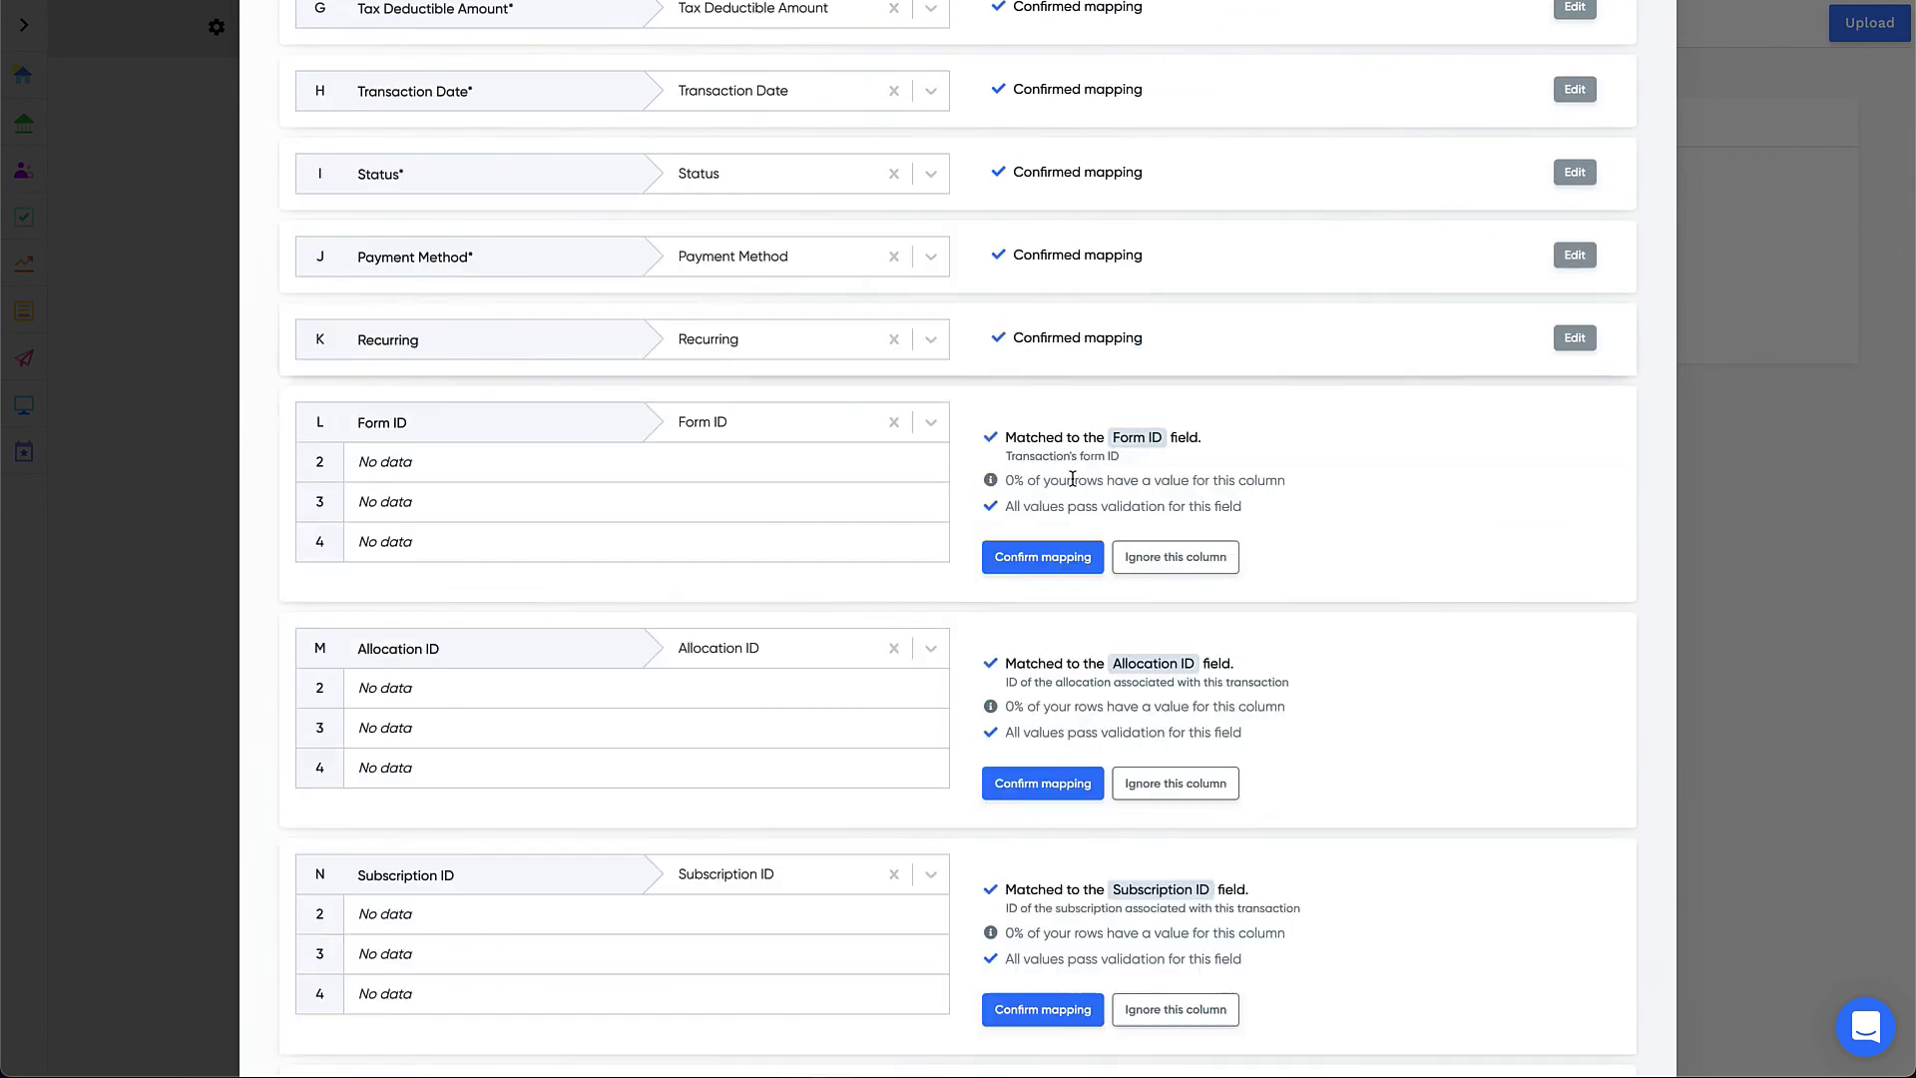
# Ignore the empty columns from Form ID through Dedication Message
pyautogui.click(1158, 556)
pyautogui.click(1163, 635)
pyautogui.click(1168, 714)
pyautogui.click(1164, 794)
pyautogui.click(1176, 876)
pyautogui.click(1175, 659)
pyautogui.click(1176, 526)
pyautogui.click(1174, 609)
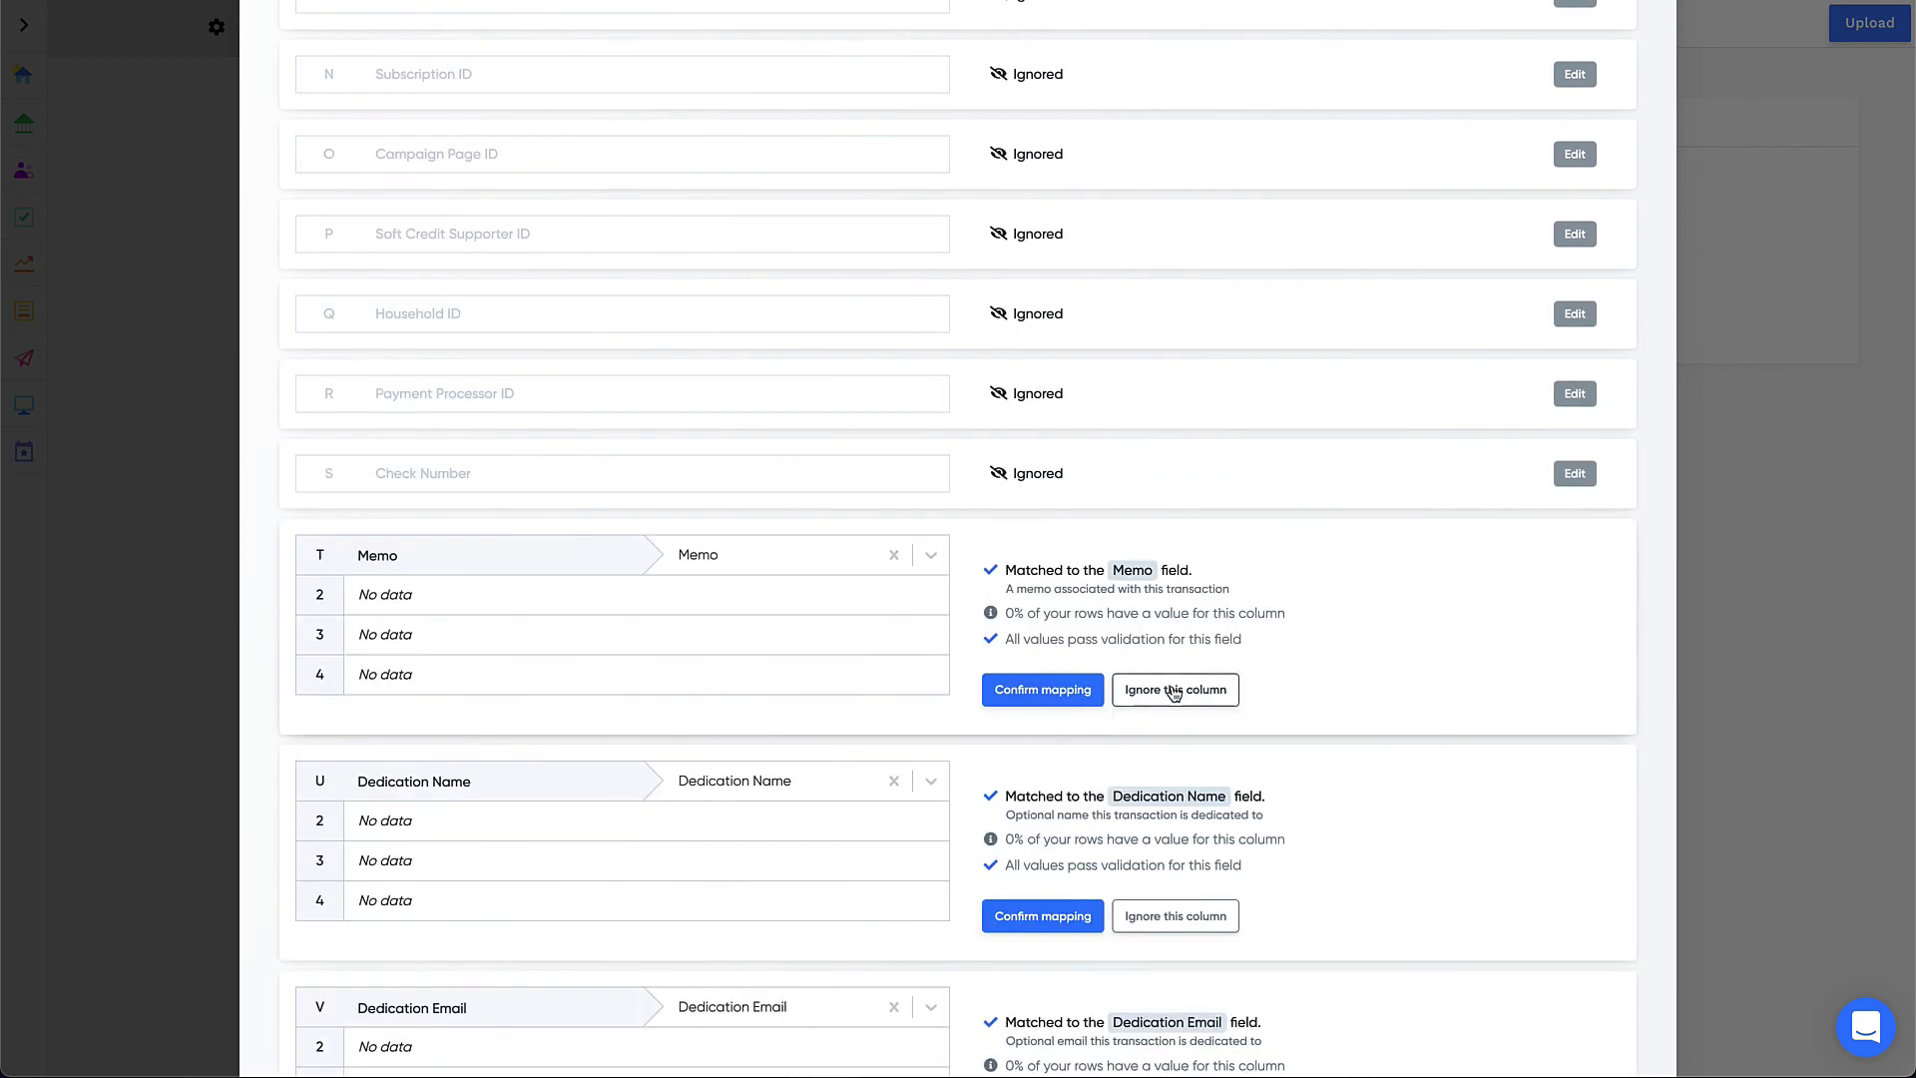
pyautogui.click(1176, 691)
pyautogui.click(1174, 770)
pyautogui.click(1176, 847)
pyautogui.click(1176, 927)
# Ignore the empty Dedication Type through Comment columns, and confirm the Pledge and Anonymous mappings
pyautogui.scroll(-5, 1176, 898)
pyautogui.click(1391, 463)
pyautogui.click(1155, 612)
pyautogui.click(1158, 689)
pyautogui.click(1043, 780)
pyautogui.click(1168, 869)
pyautogui.click(1161, 946)
pyautogui.click(1151, 633)
pyautogui.click(1044, 736)
pyautogui.click(1063, 894)
# Ignore the Supporter Import External ID column
pyautogui.scroll(20, 1063, 894)
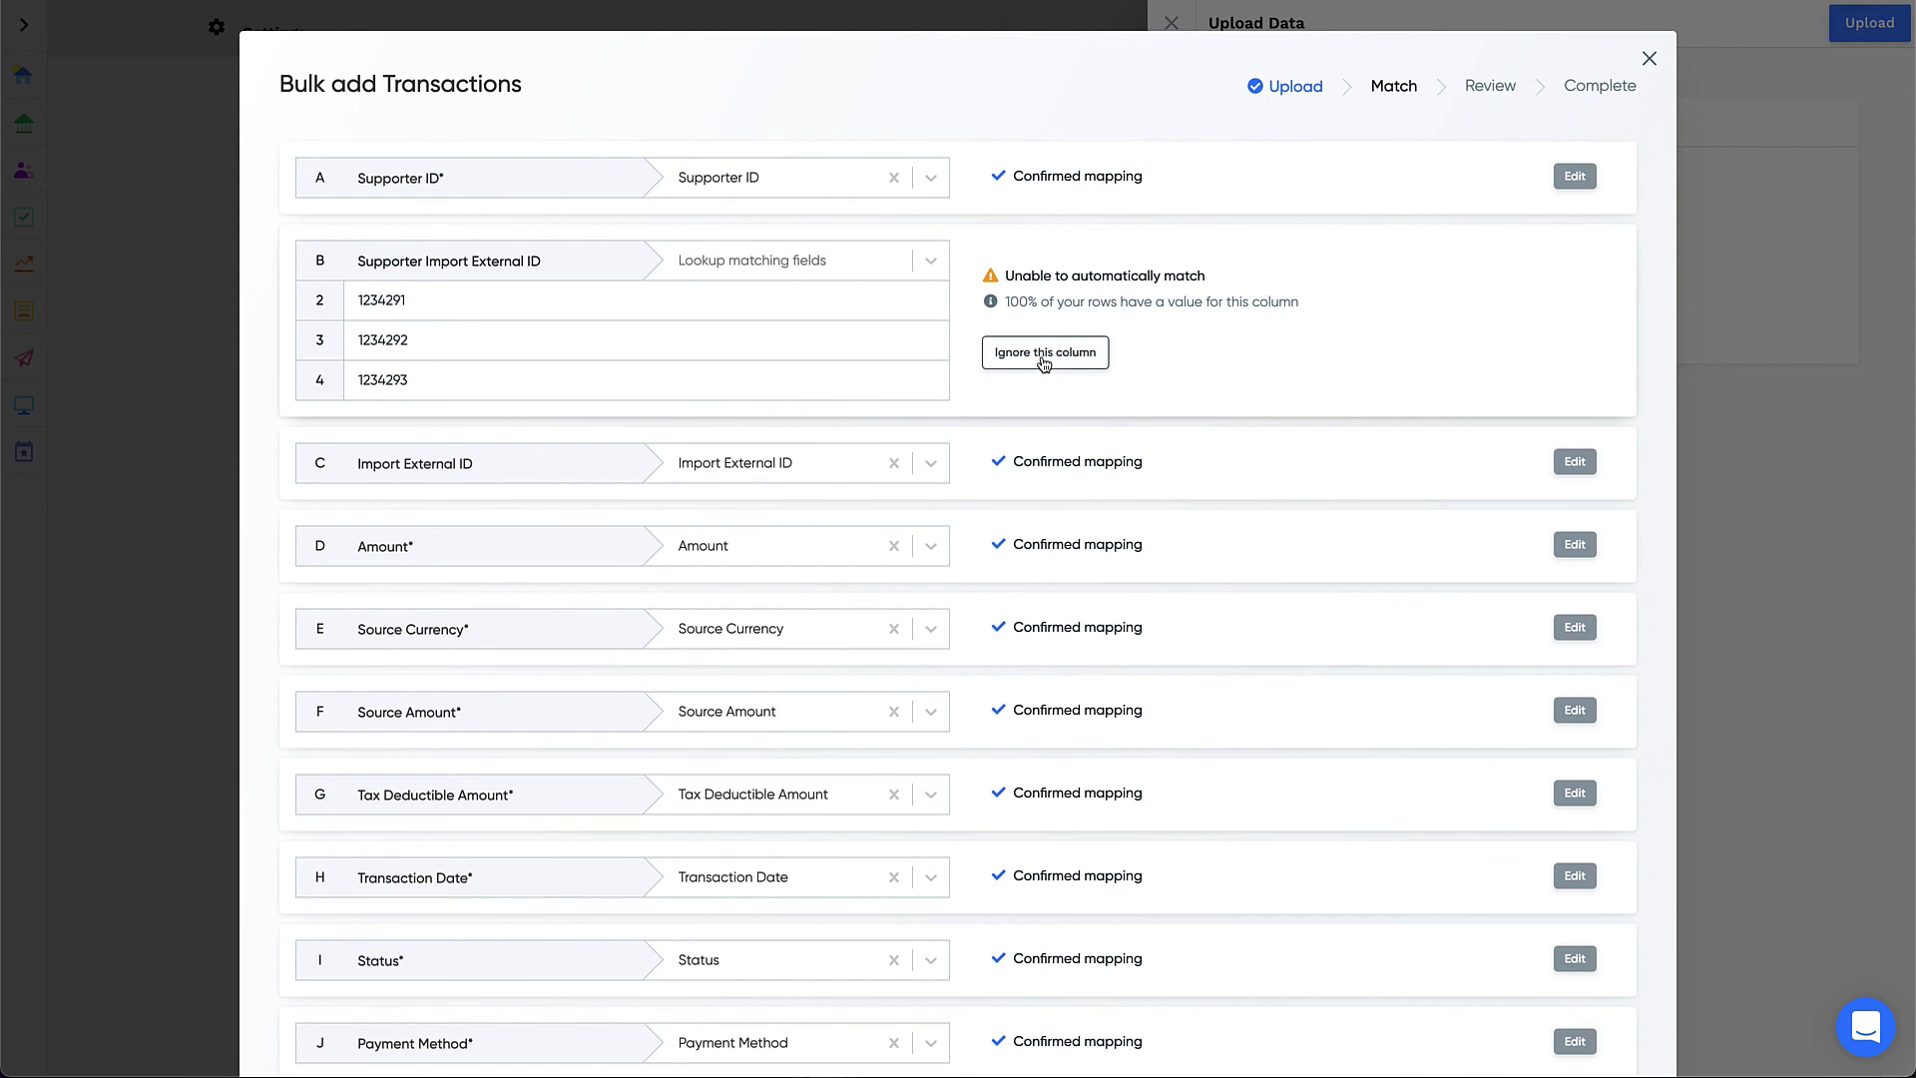
pyautogui.click(1048, 361)
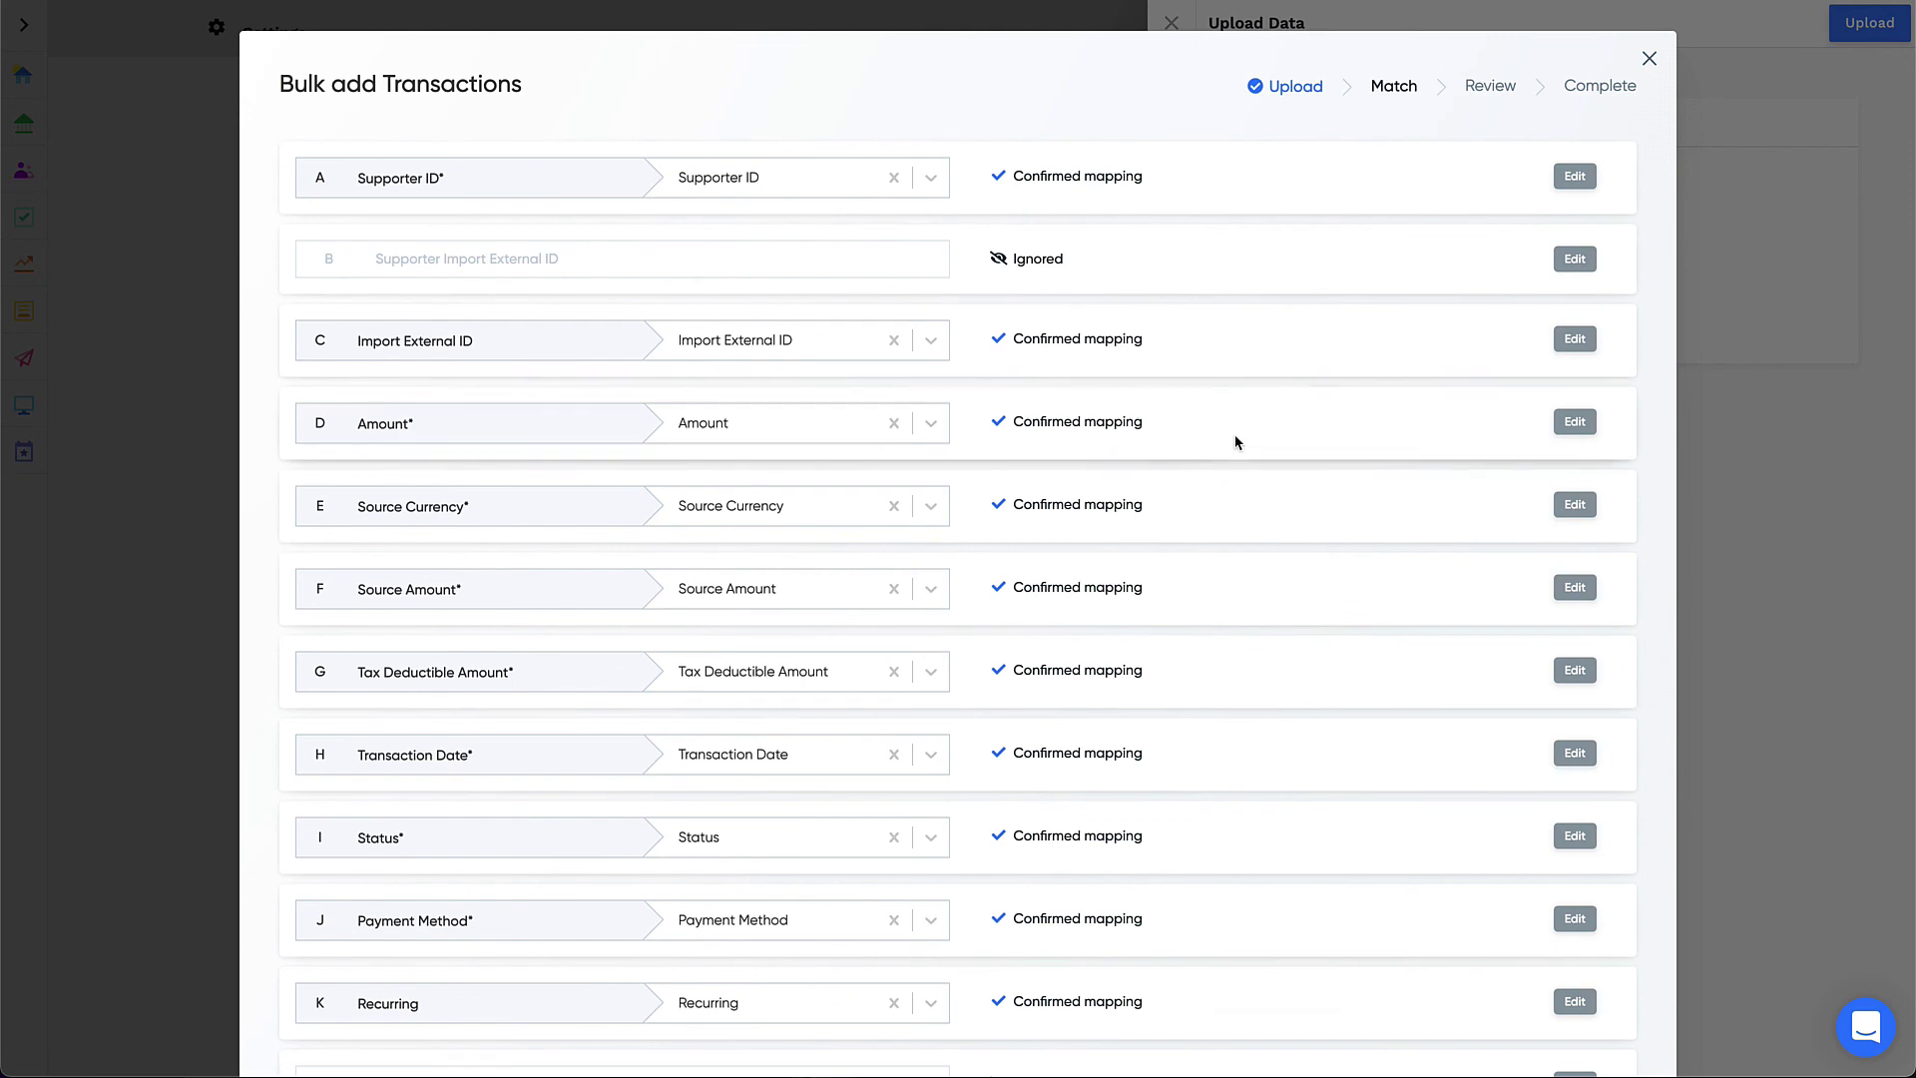
pyautogui.scroll(-15, 1236, 436)
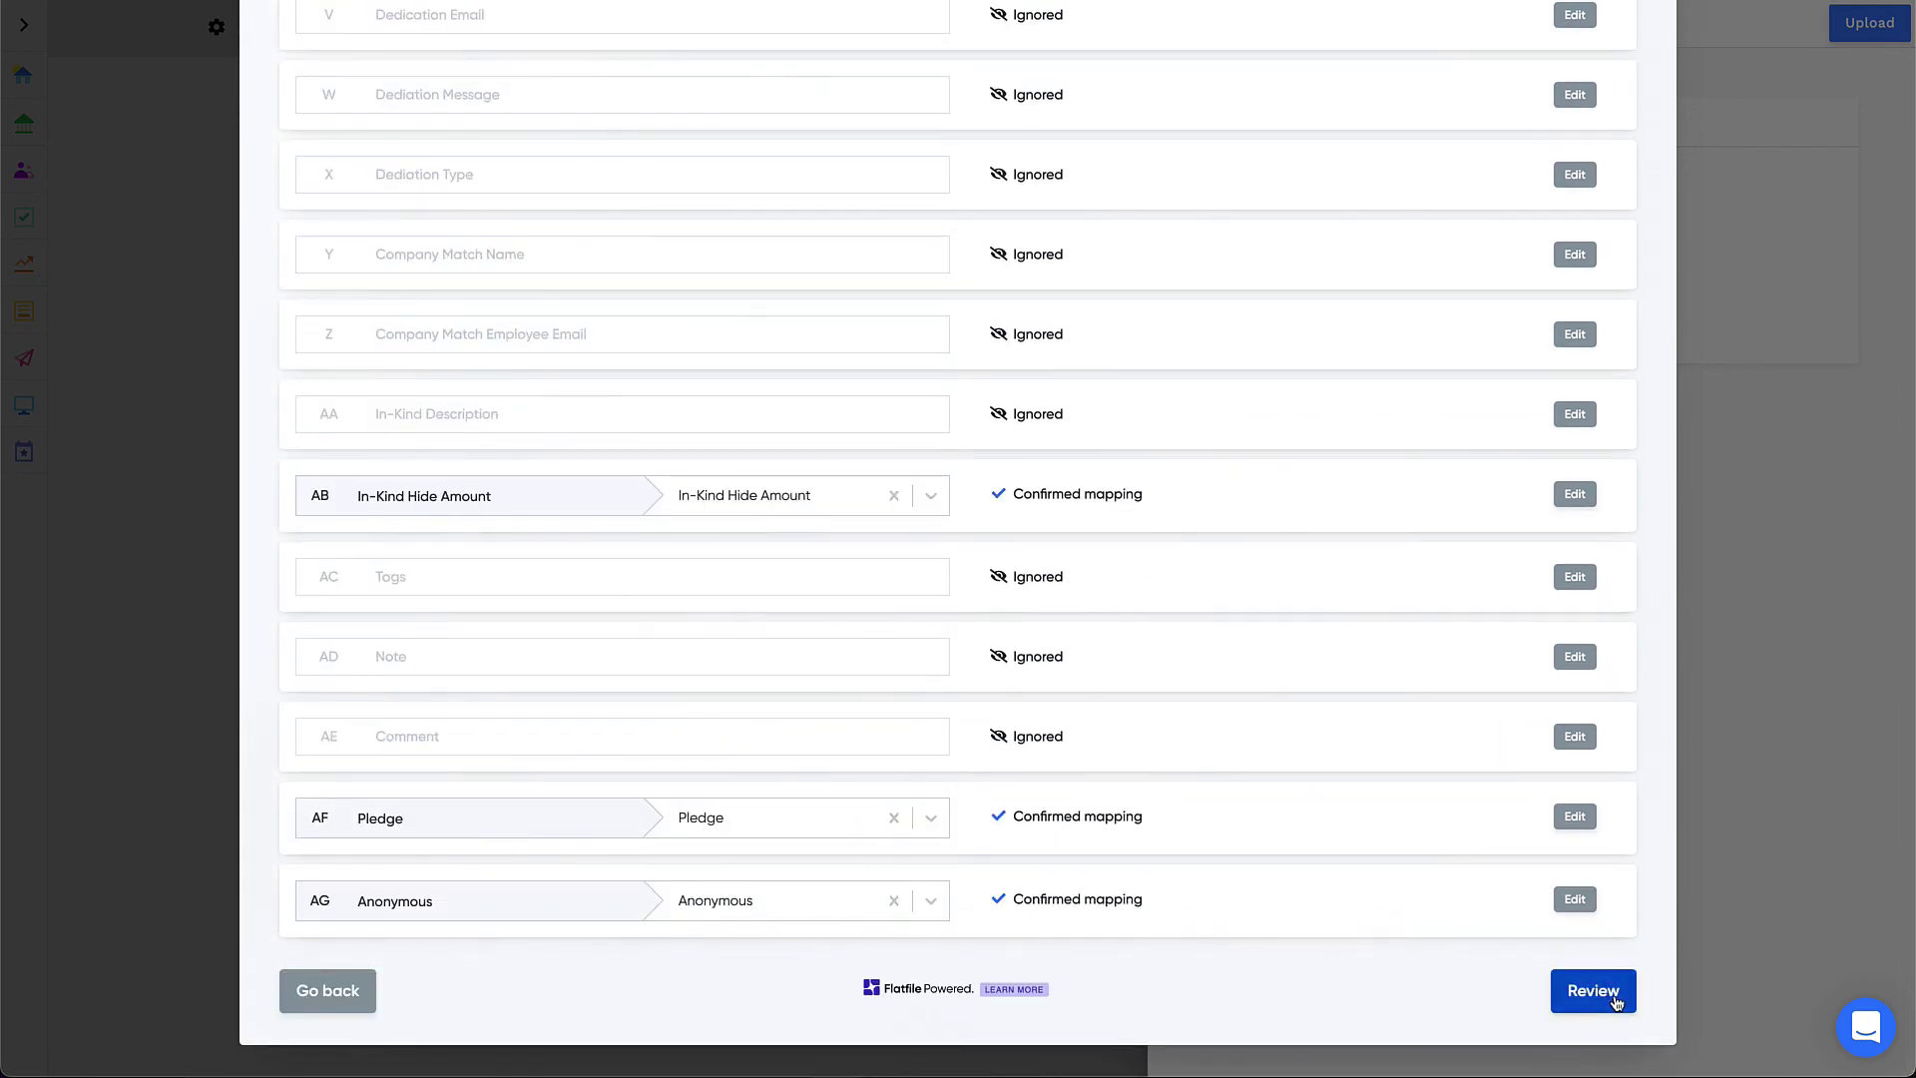
# Review the 5 transactions, then submit them and confirm the submission
pyautogui.click(1618, 1000)
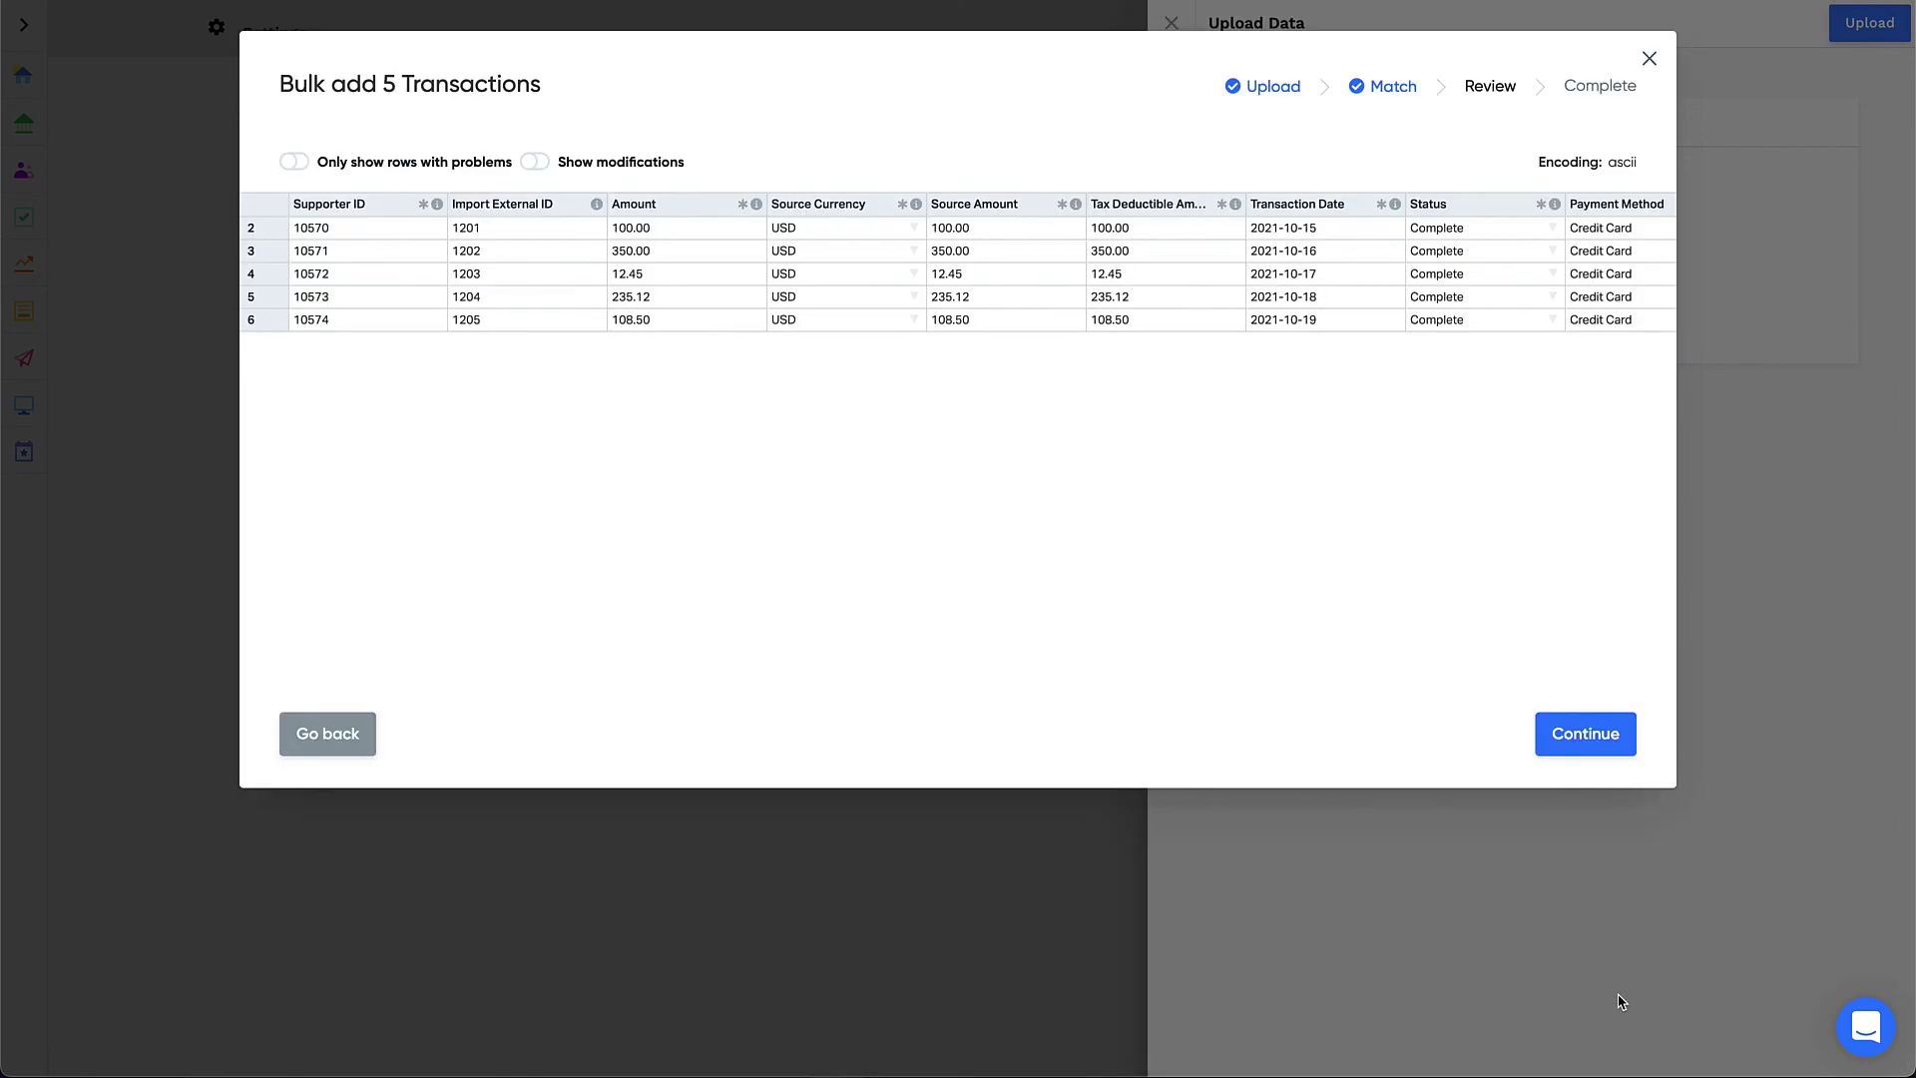
pyautogui.hscroll(5, 1114, 457)
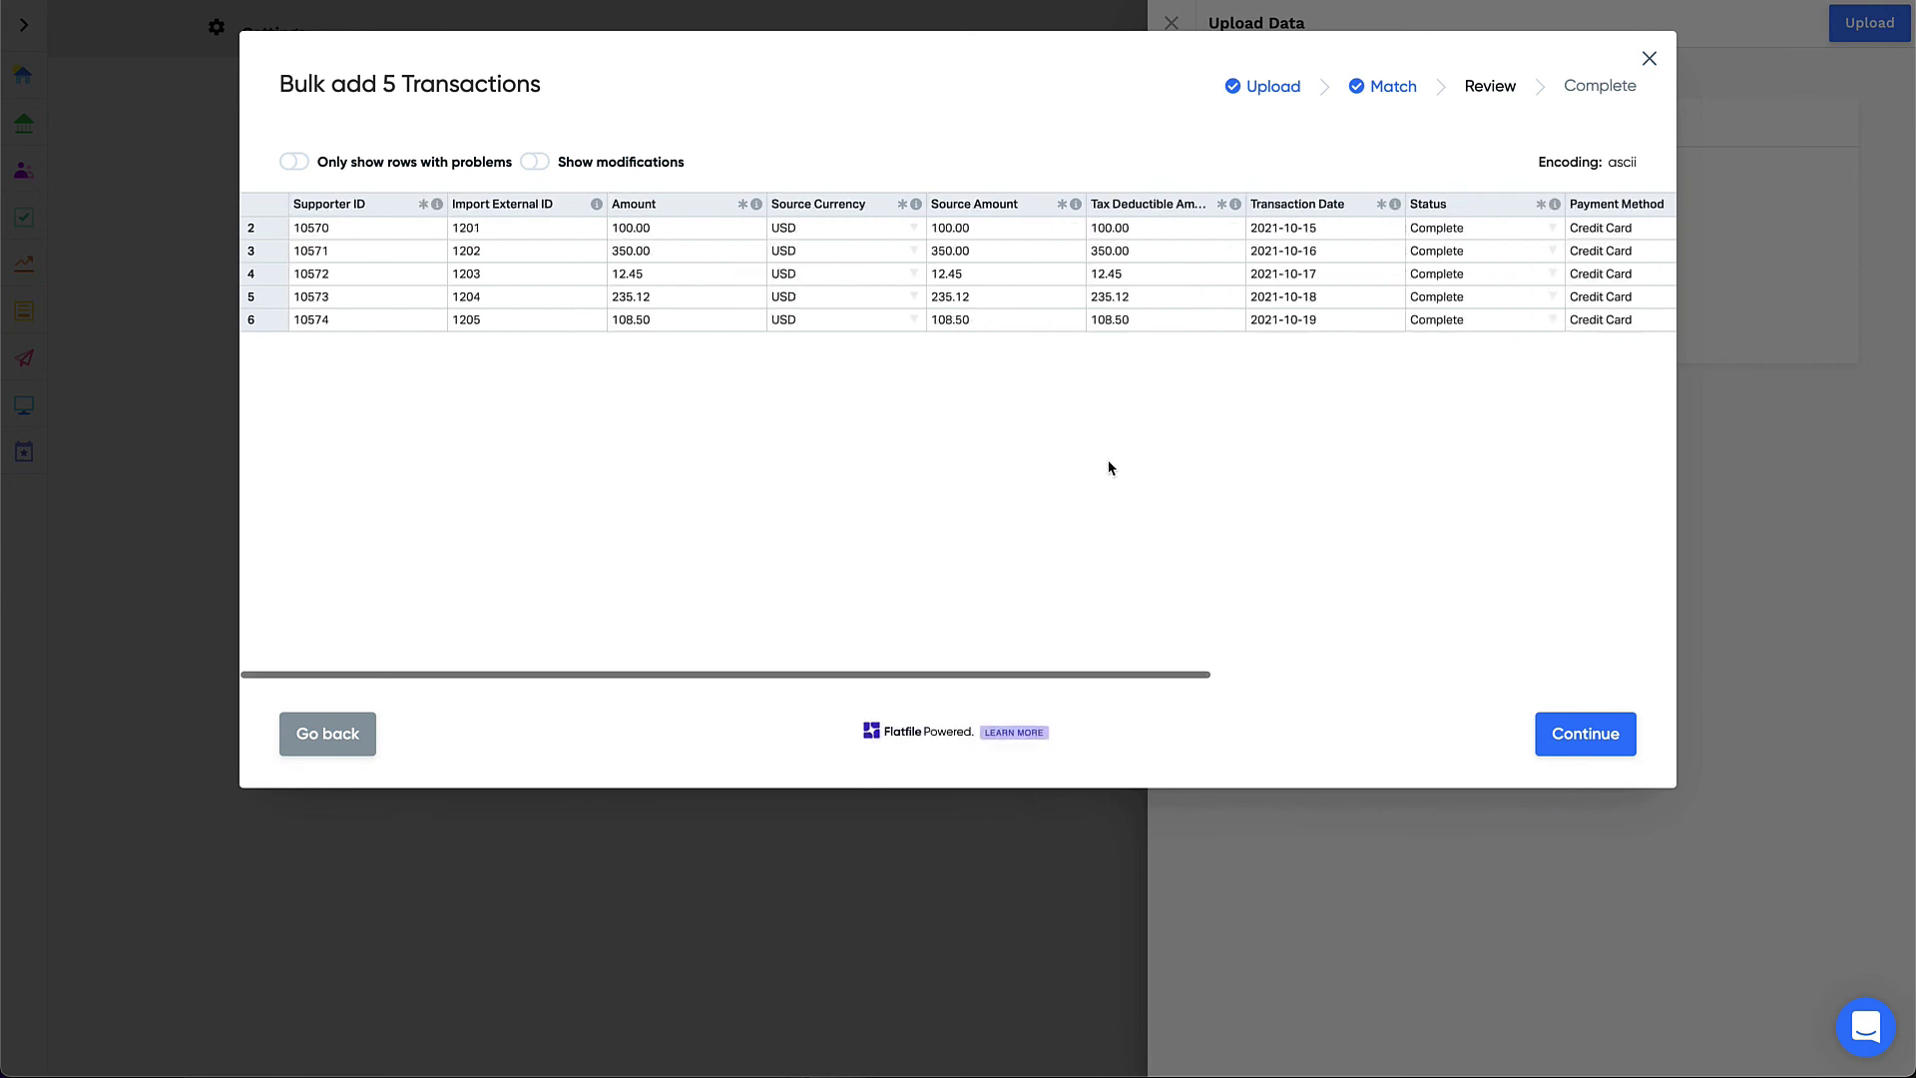
pyautogui.click(1582, 737)
pyautogui.click(1087, 399)
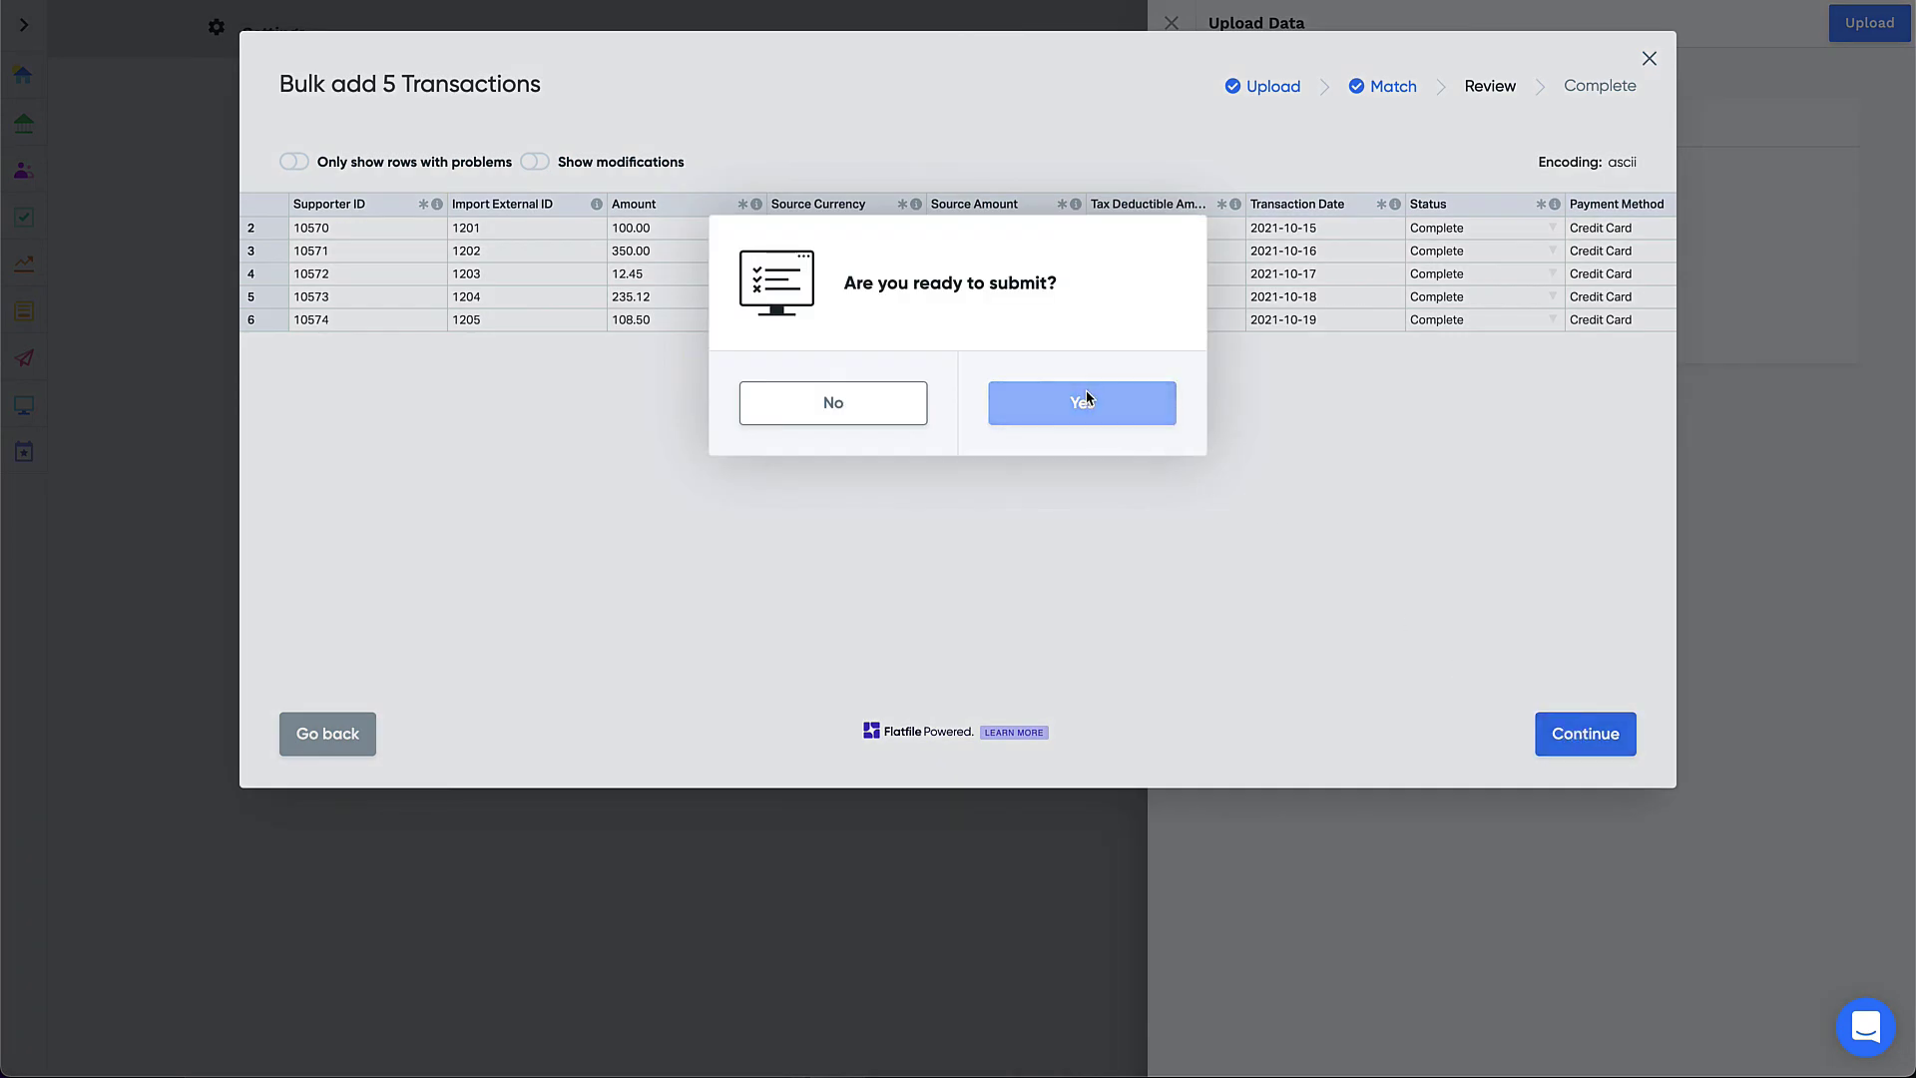